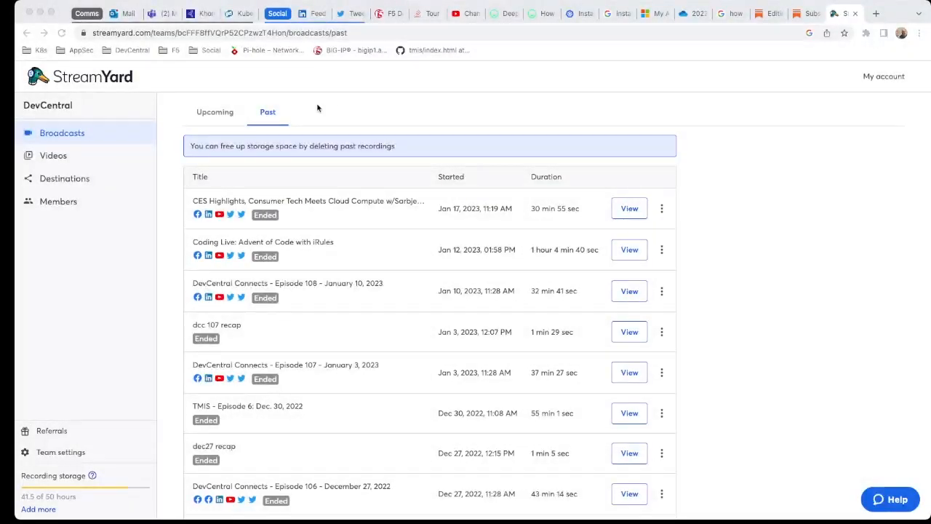
Download the backup audio recordings of the past CES Highlights broadcast from January 17, 2023.
left_click(320, 76)
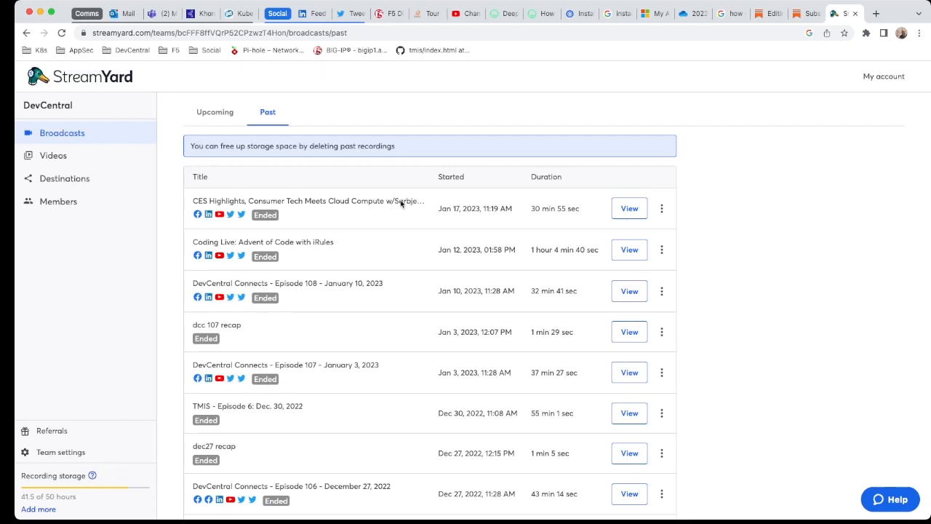
left_click(661, 208)
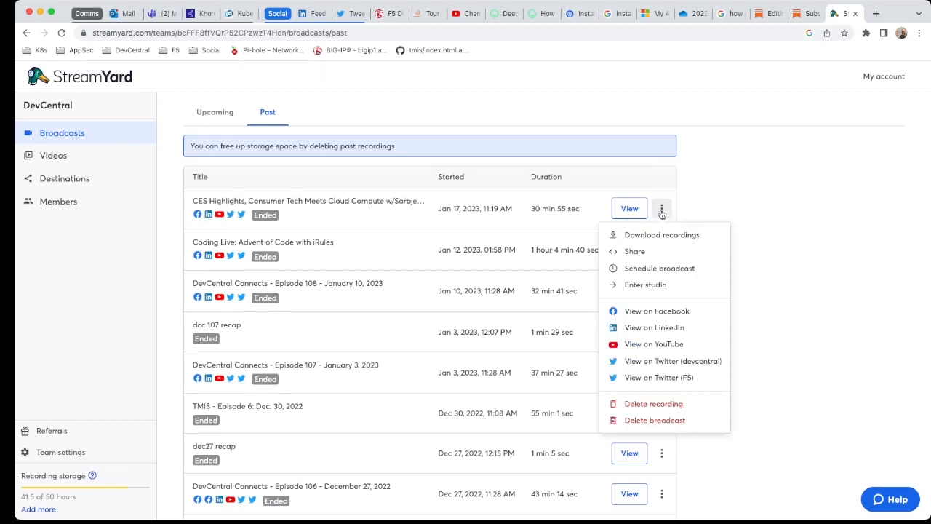
left_click(664, 235)
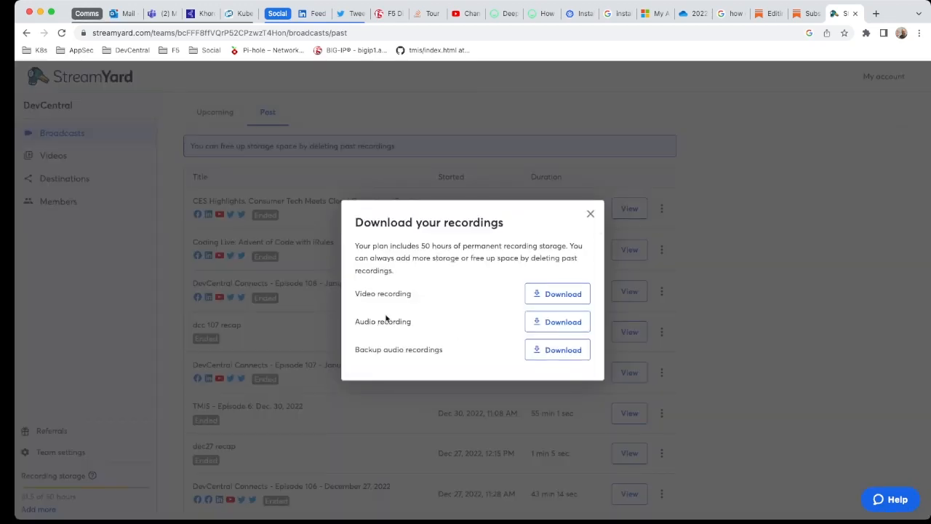
left_click(554, 350)
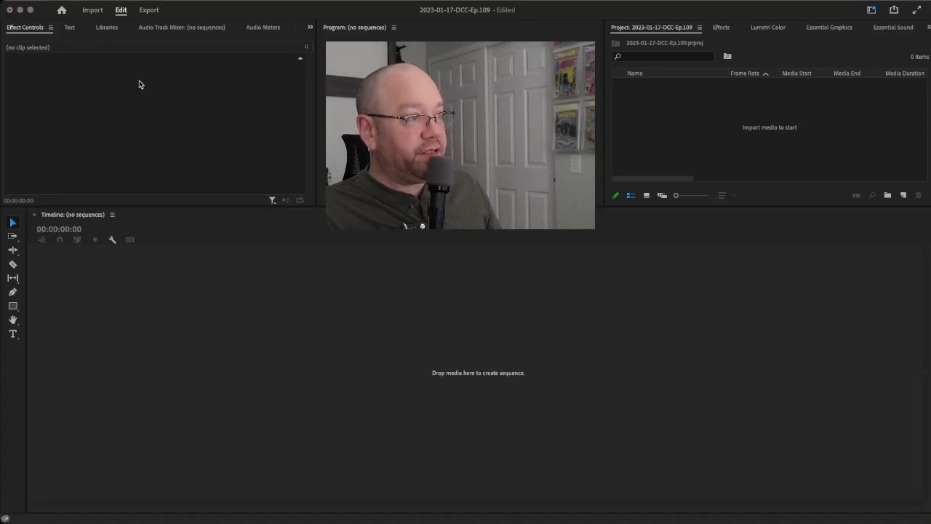
Switch to Premiere Pro, import the four episode audio files and group them in a bin named 2023-10-17-DCC-Ep.109.
left_click_drag(144, 84, 704, 140)
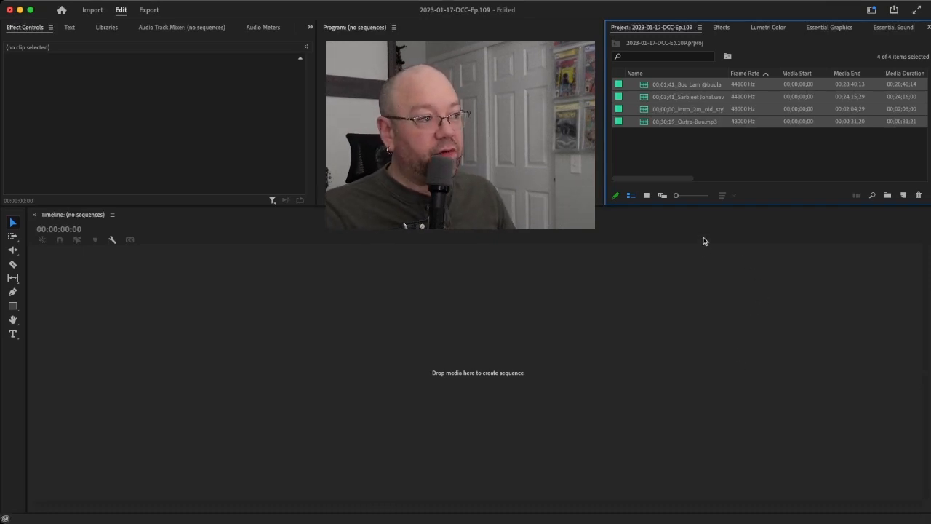
key("super+slash")
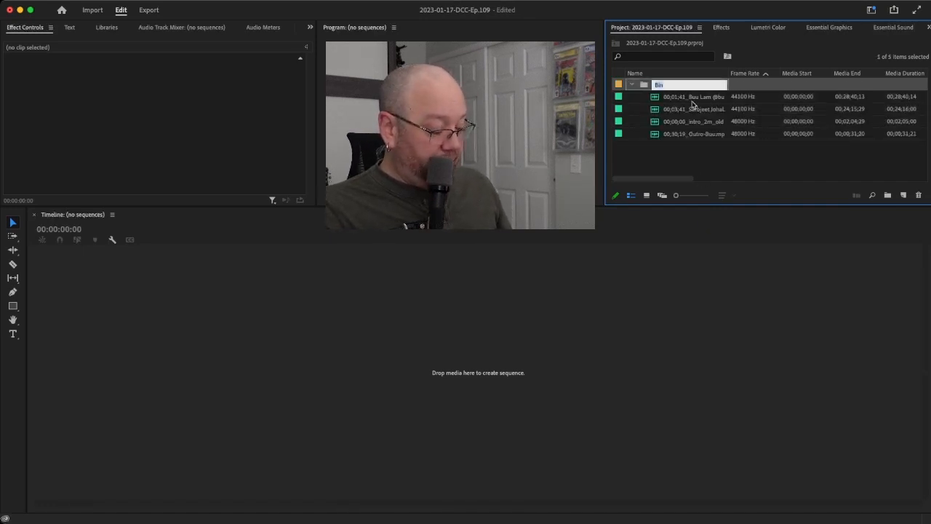
type("2023-10-17-DCC-E")
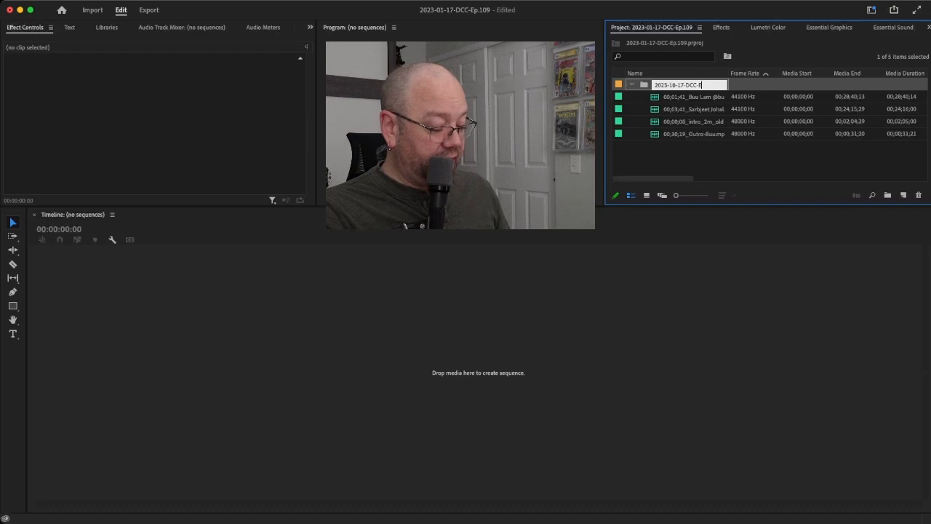
type("p.109")
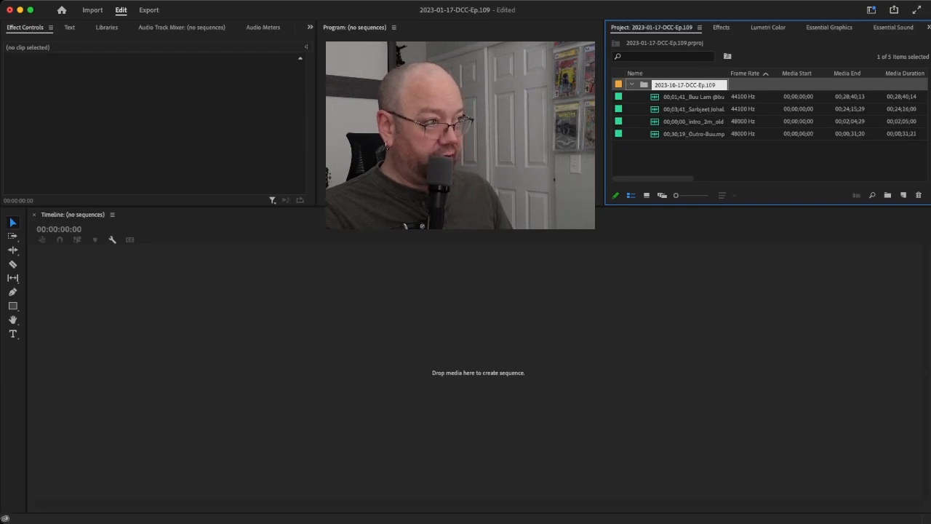
key("Tab")
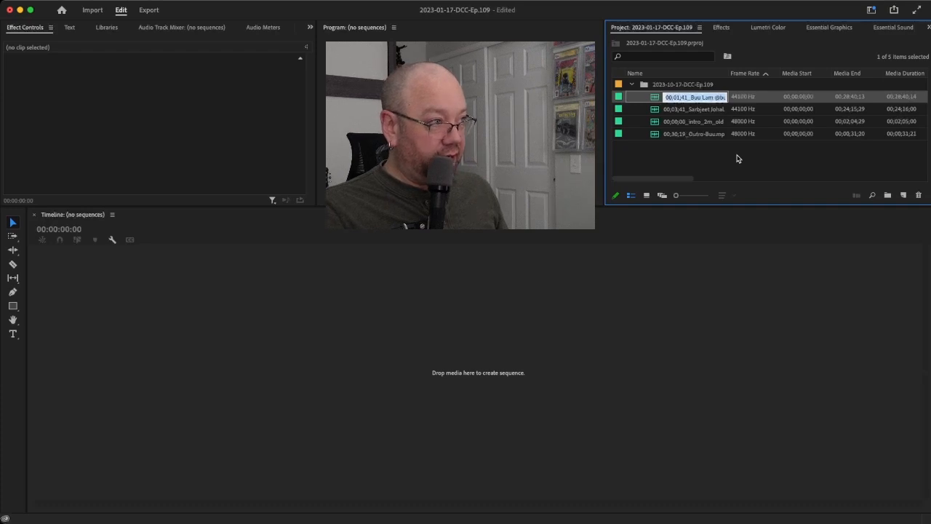
Rename the two speaker recordings in the bin, using the host's first name and the guest's full name.
type("B")
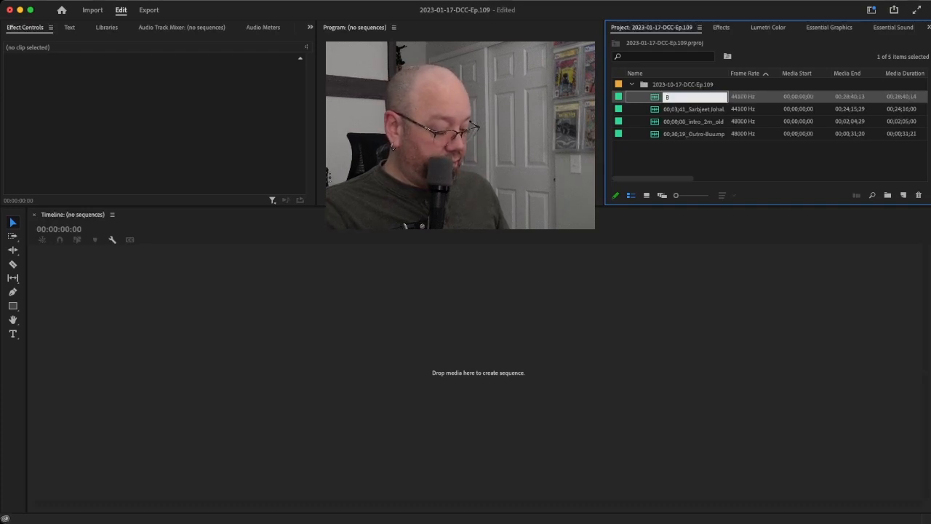
type("uu")
key("Tab")
key("Tab")
key("Tab")
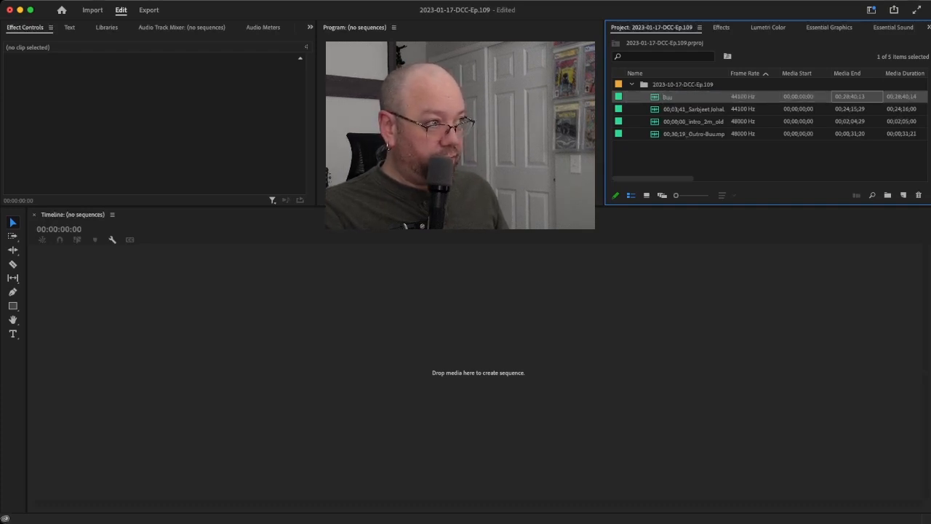
left_click(682, 109)
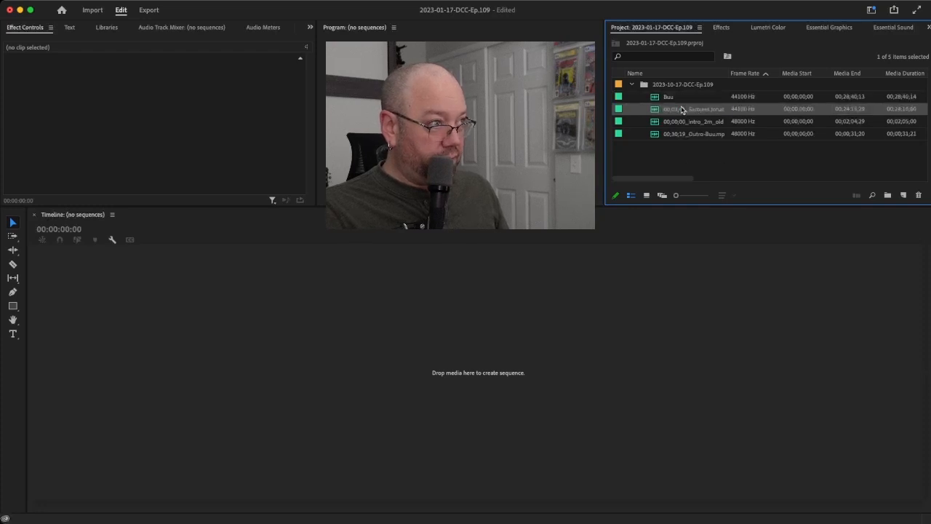
left_click(681, 109)
type("Sar")
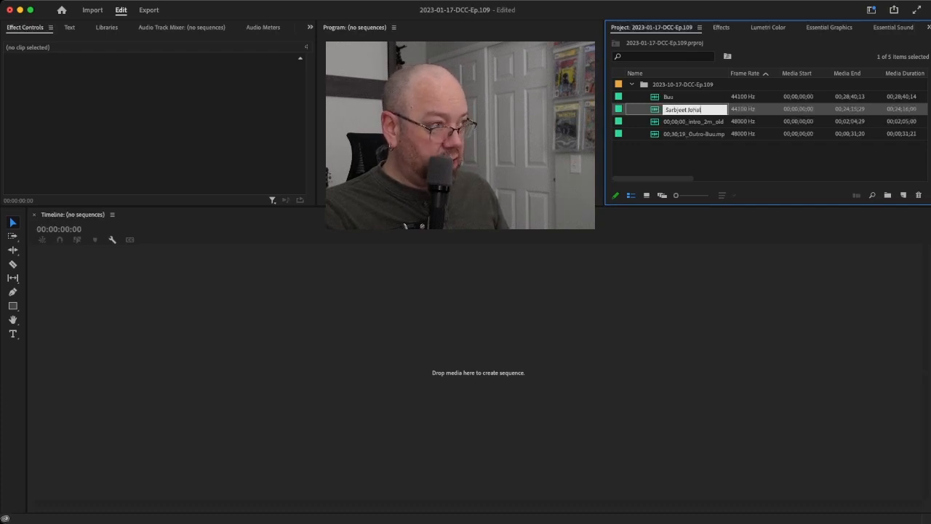
type("bjeet Johal")
Rename the intro clip as Music and the outro clip as Outro in the bin.
left_click(678, 121)
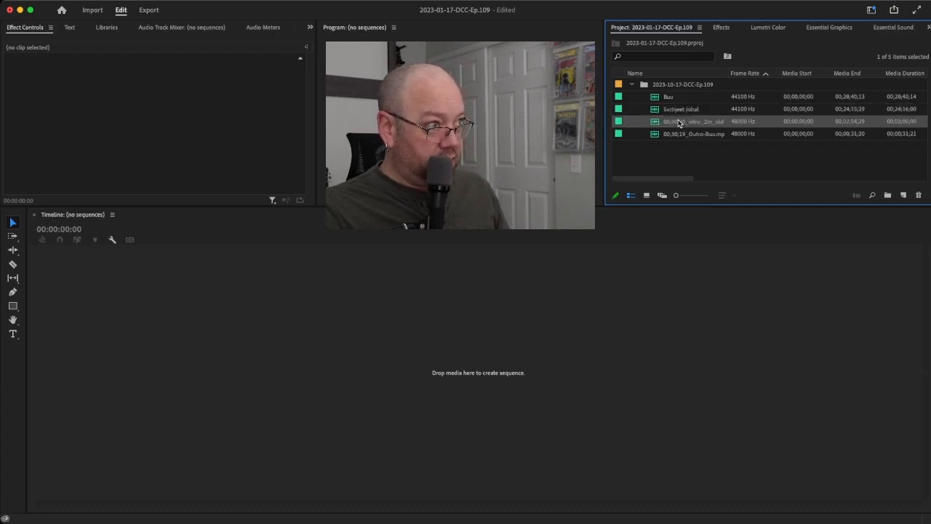
left_click(678, 122)
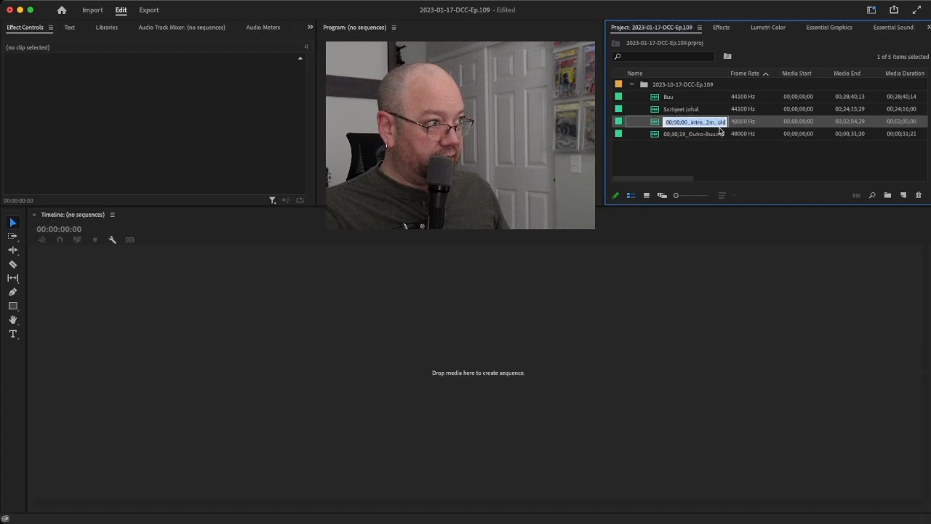
type("Mus")
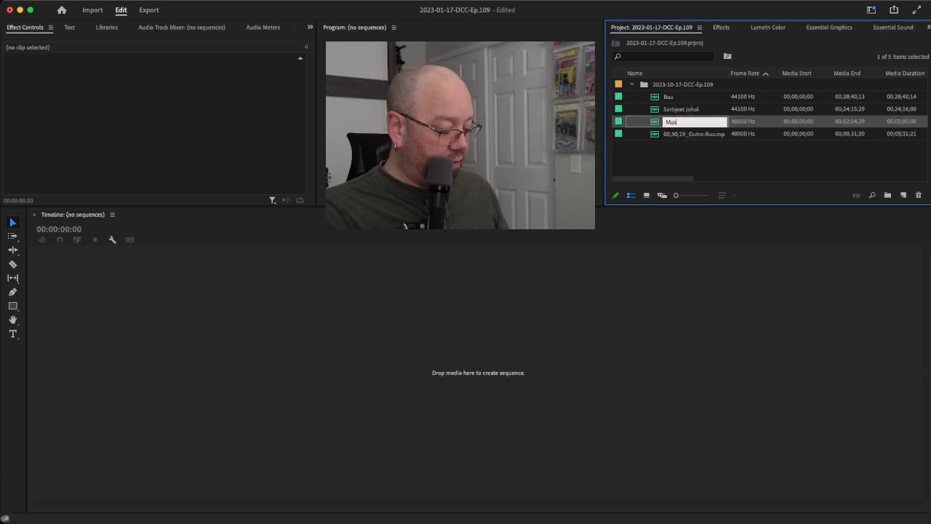
type("ic")
scroll(714, 131, "right", 2)
left_click(659, 135)
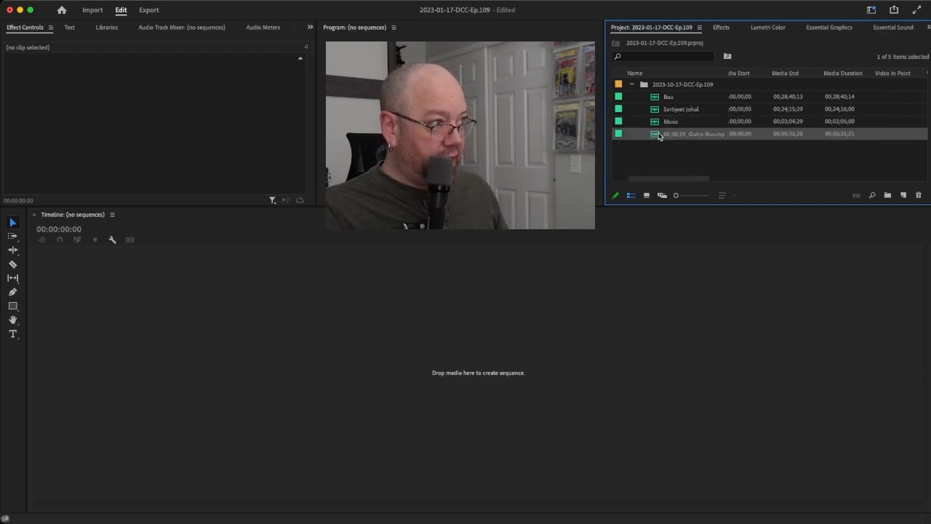
left_click(671, 133)
type("O")
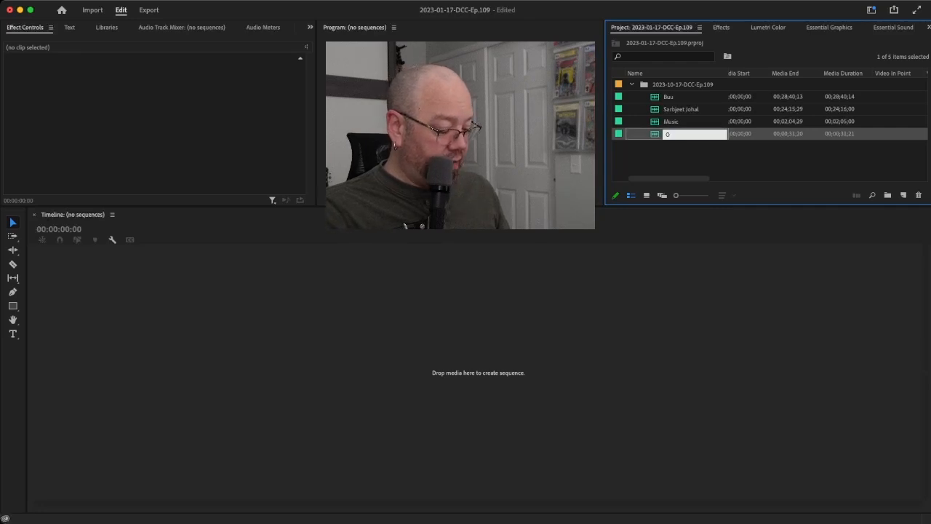
type("utro")
key("Tab")
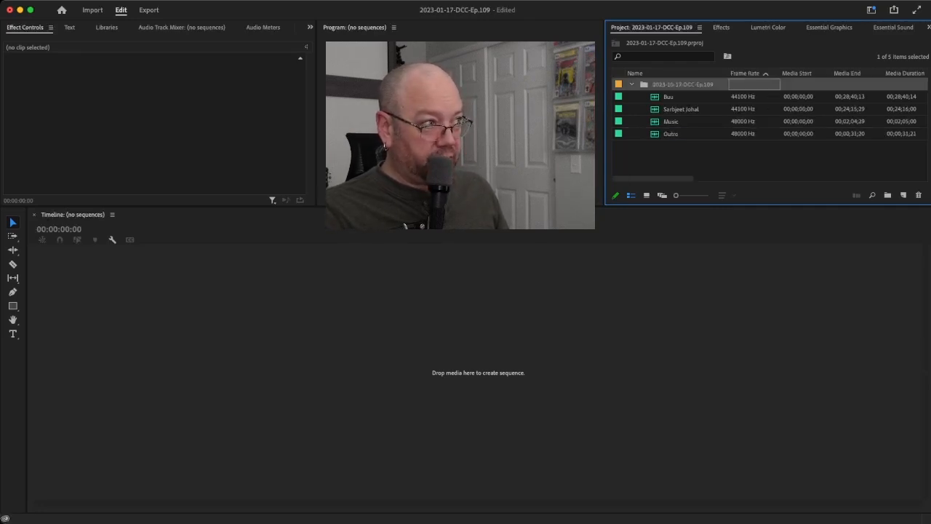
left_click(706, 175)
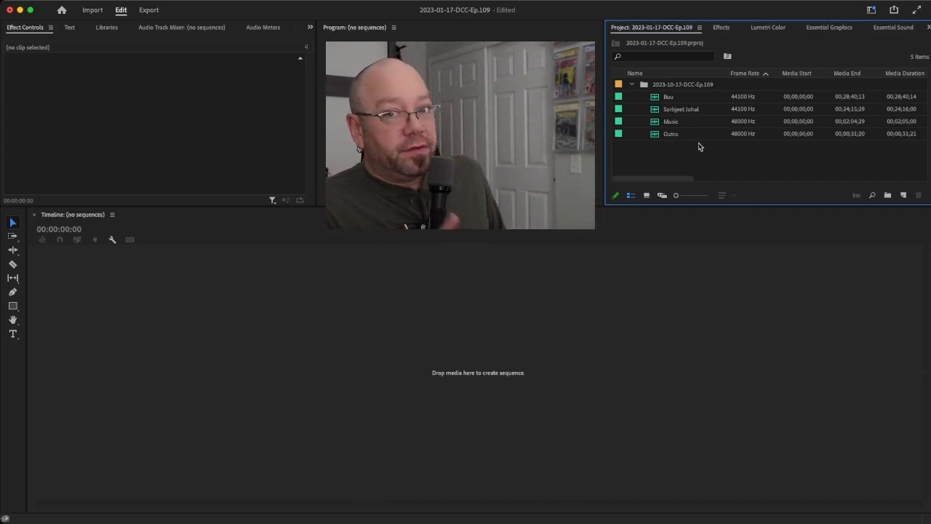
Create a new sequence in the timeline from the Music clip.
left_click(675, 102)
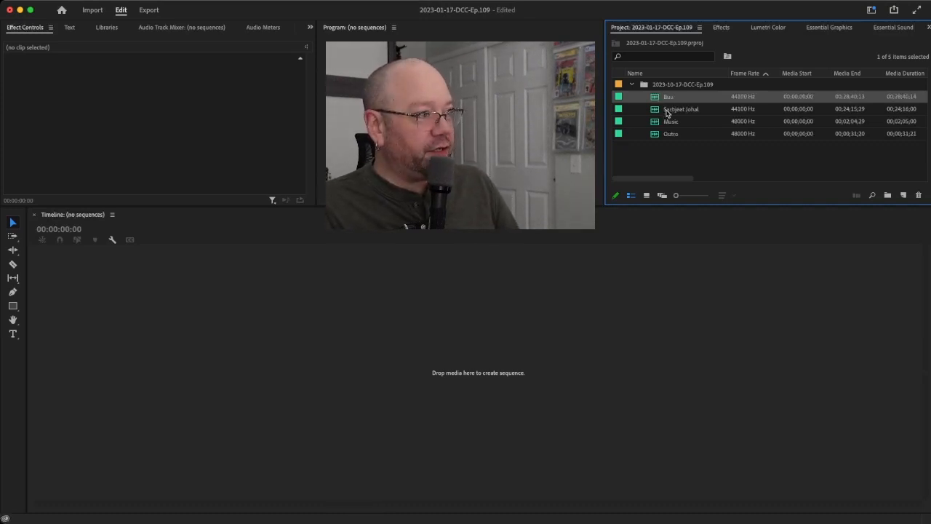
left_click(679, 125)
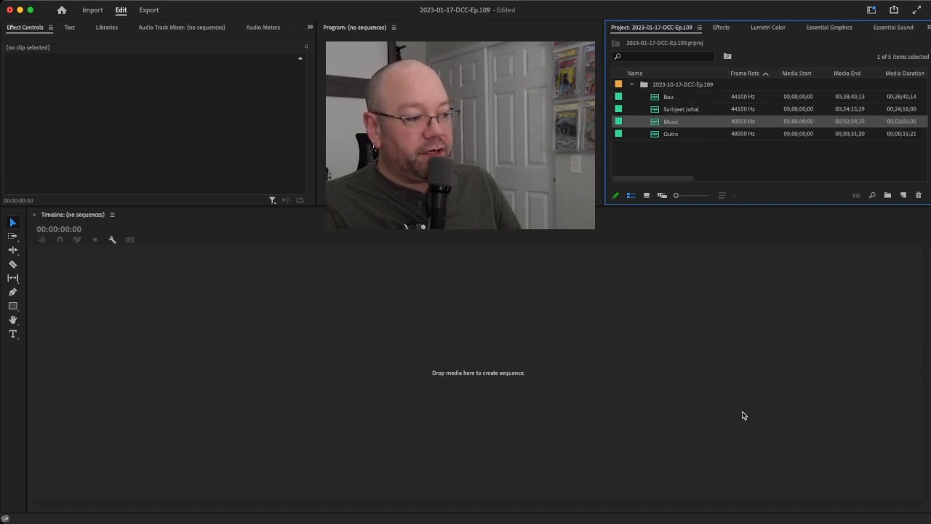
left_click_drag(744, 416, 742, 413)
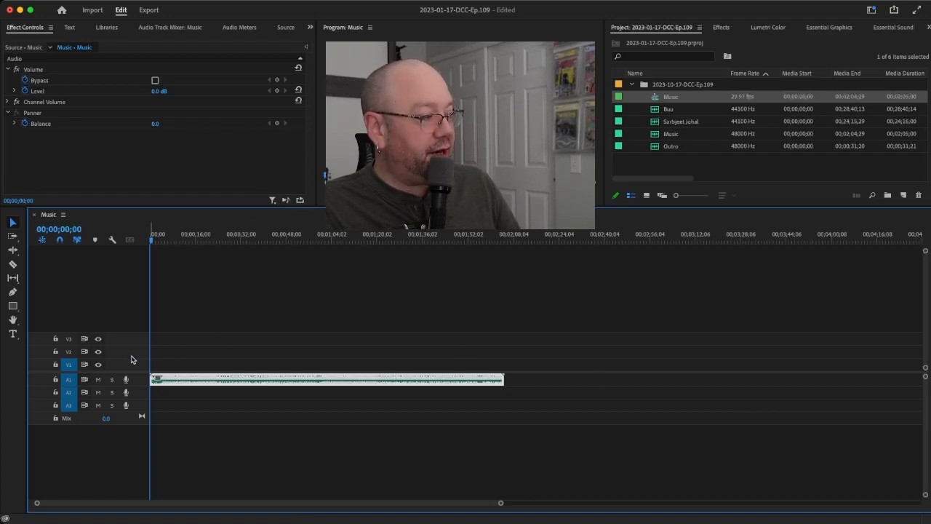
Enlarge the timeline's audio area and increase the height of the Audio 1, Audio 2 and Audio 3 tracks.
left_click_drag(126, 373, 129, 293)
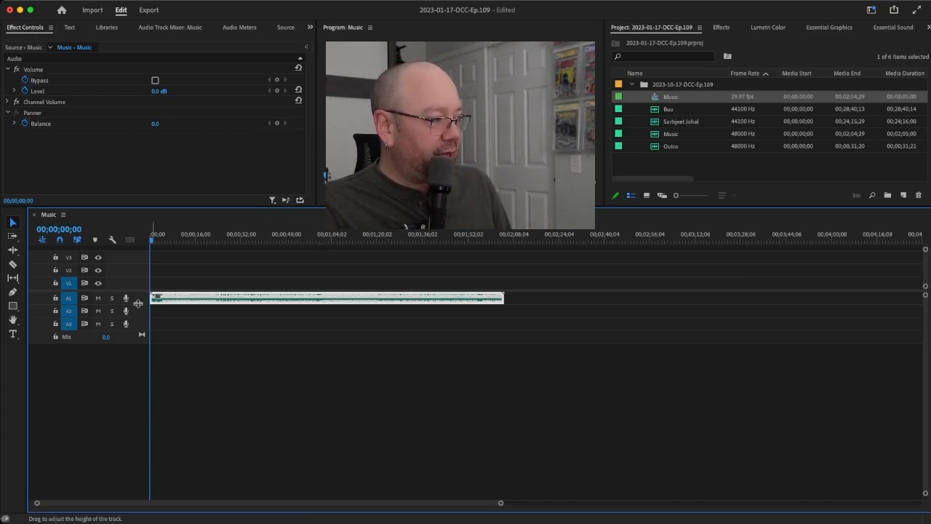
left_click_drag(137, 304, 137, 349)
left_click_drag(140, 308, 140, 327)
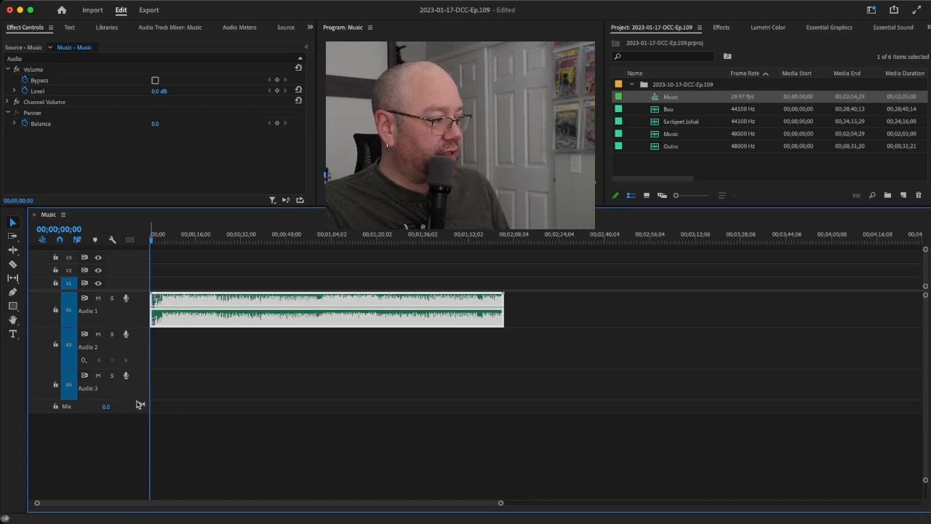
left_click_drag(137, 400, 138, 428)
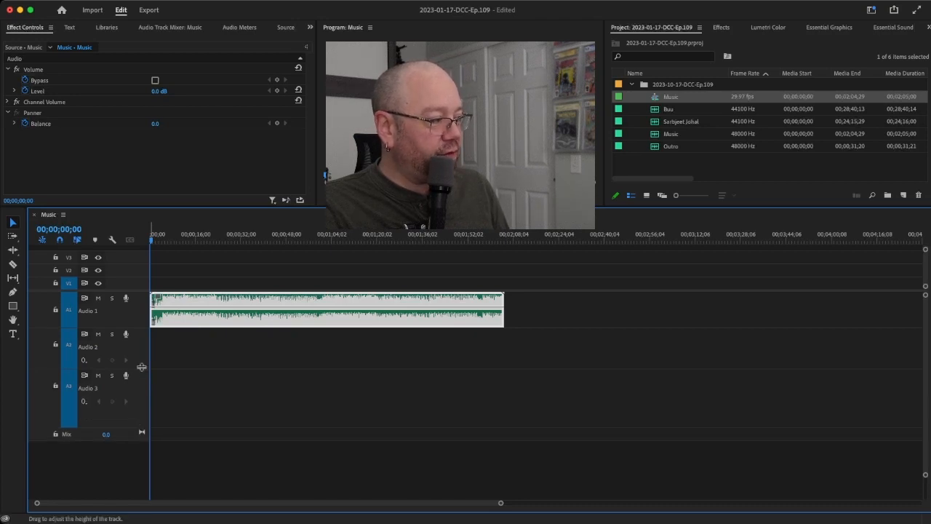
left_click_drag(139, 369, 140, 382)
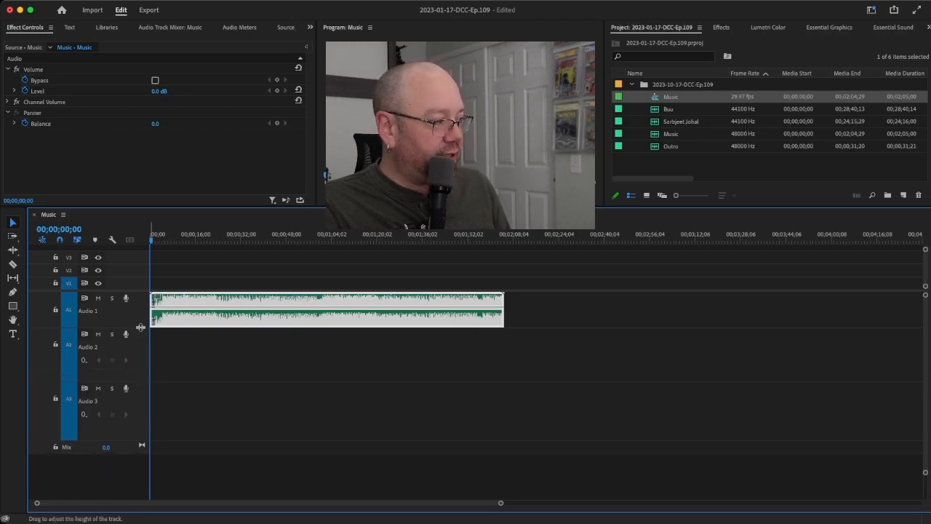
left_click_drag(136, 327, 137, 339)
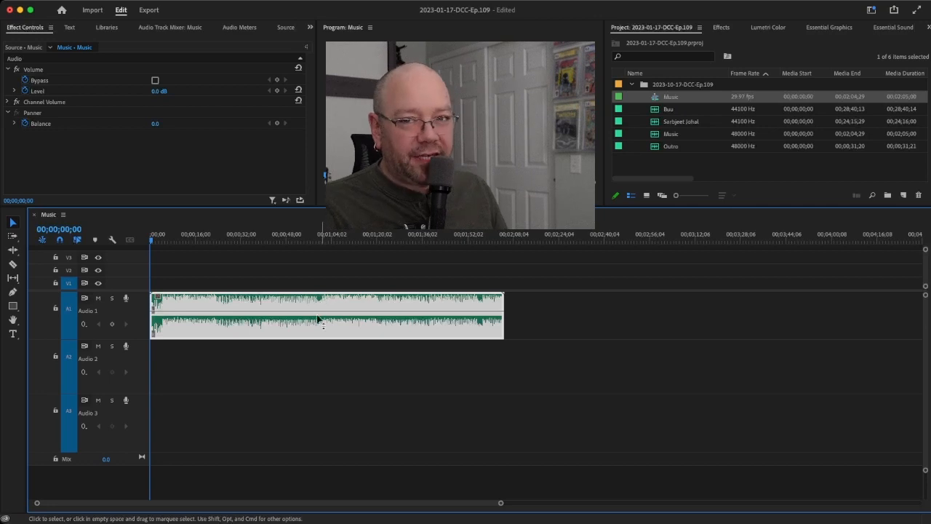
Split the Music clip on Audio 1 at 00;00;59;21.
left_click(315, 242)
left_click_drag(316, 243, 320, 244)
key("super+k")
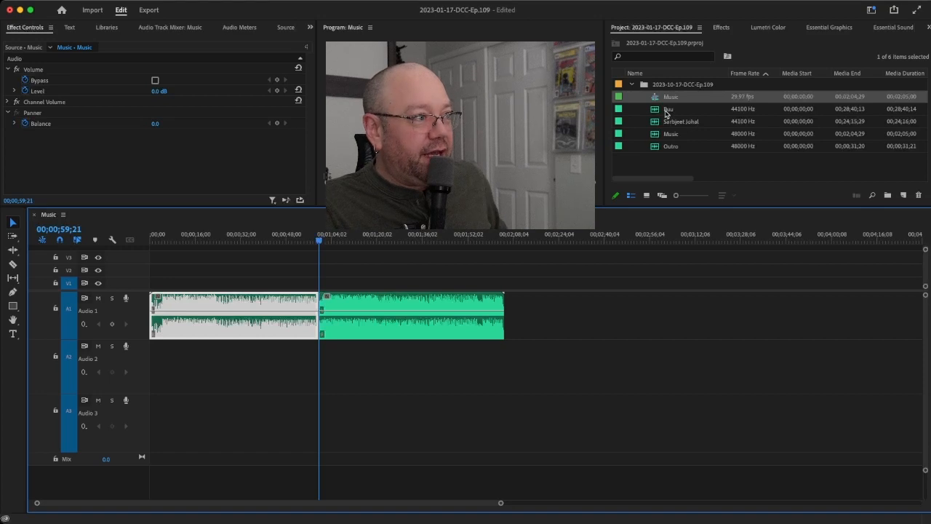
Place the host's recording on Audio 2 and shift it earlier so it starts shortly after the intro music begins.
left_click_drag(669, 110, 213, 386)
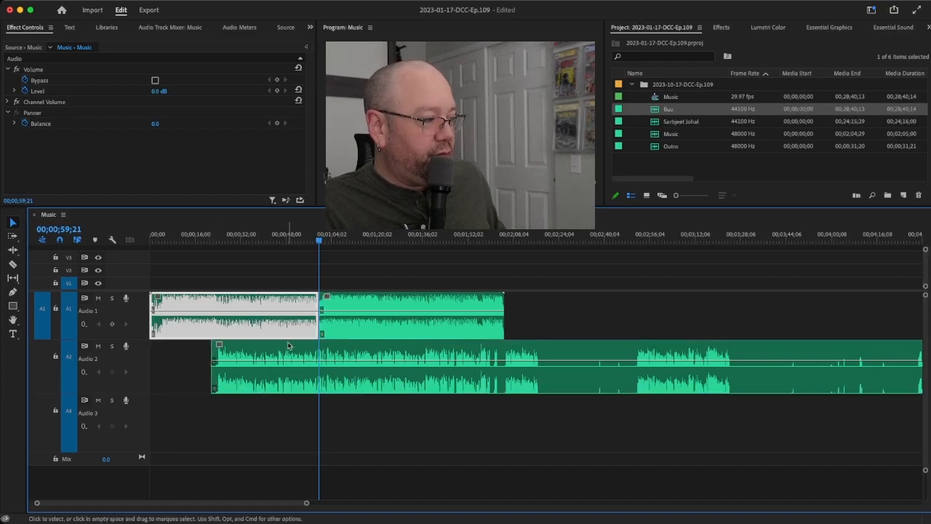
left_click_drag(333, 347, 286, 350)
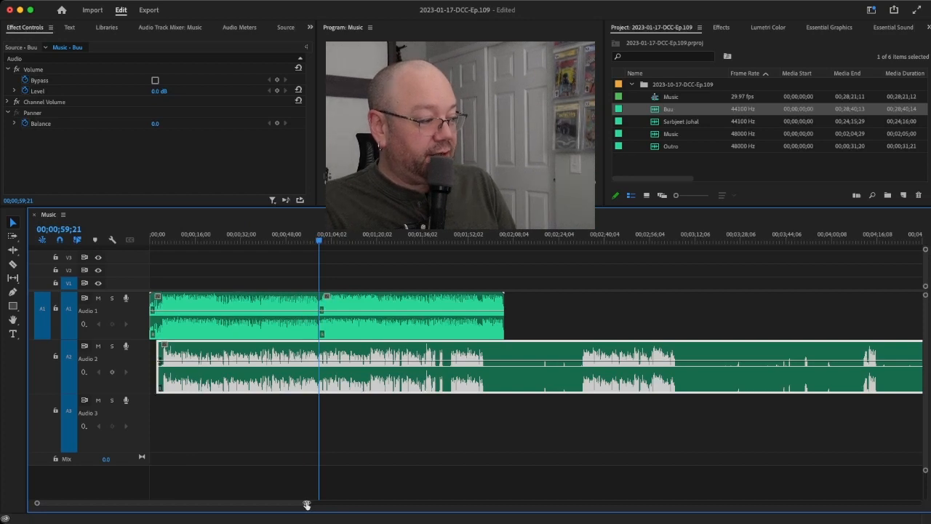
Move the second Music segment along Audio 1 so it ends together with the host's recording on Audio 2.
left_click_drag(307, 505, 885, 482)
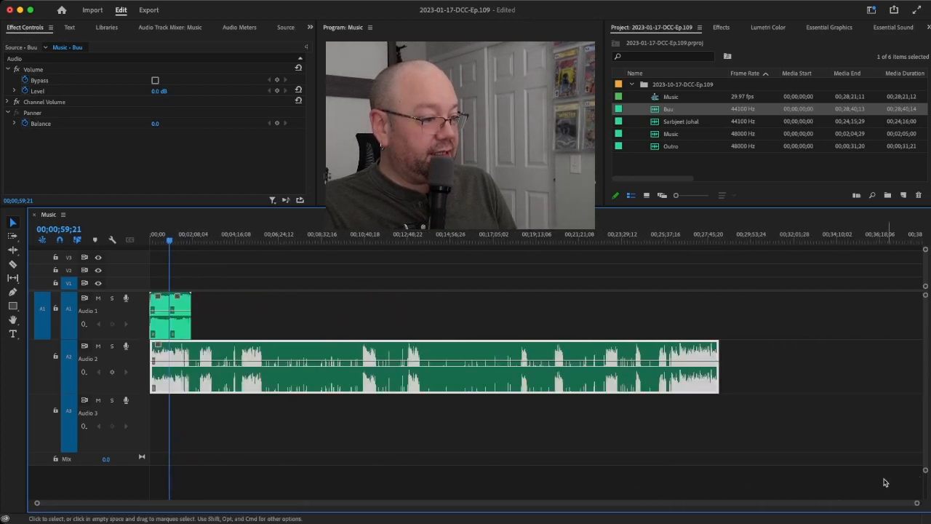
left_click(183, 302)
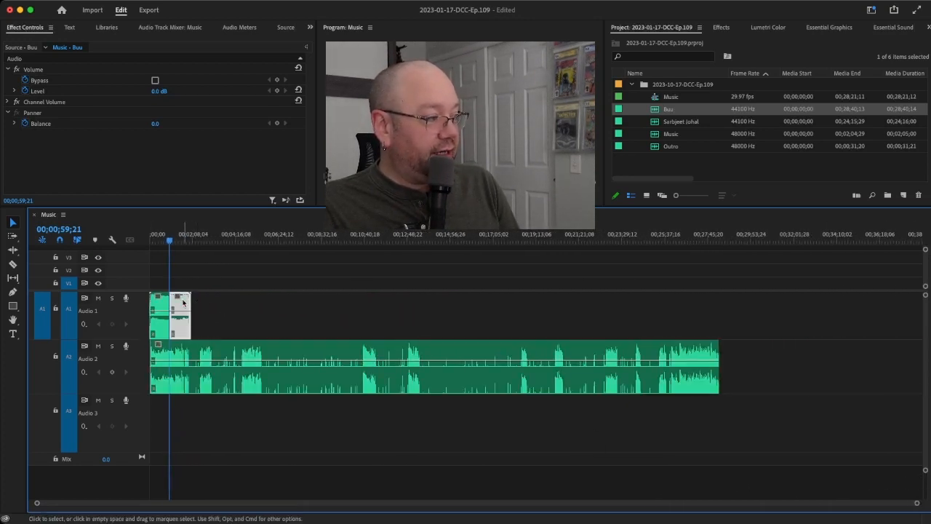
left_click_drag(182, 302, 726, 320)
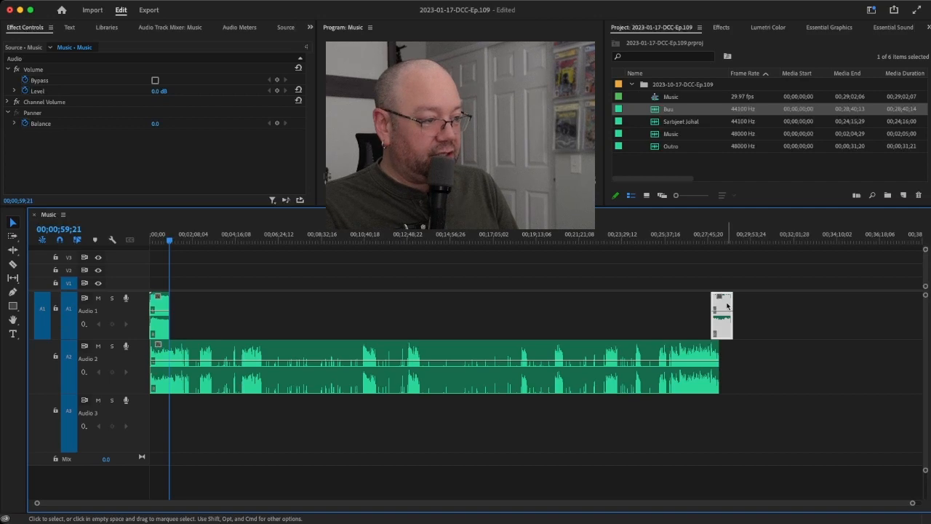
left_click_drag(726, 306, 713, 307)
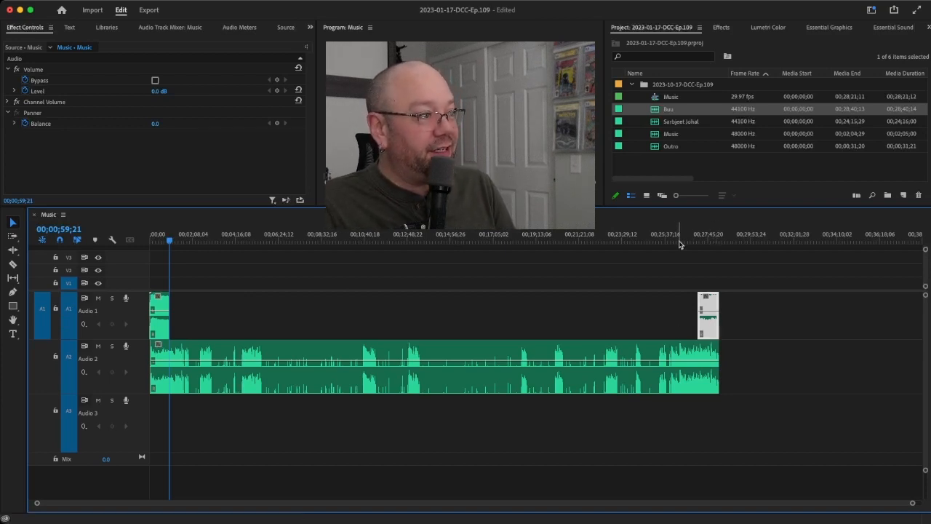
Place the guest's recording on Audio 3 and shift it earlier until its speech fits the pauses in the host's recording.
left_click(676, 122)
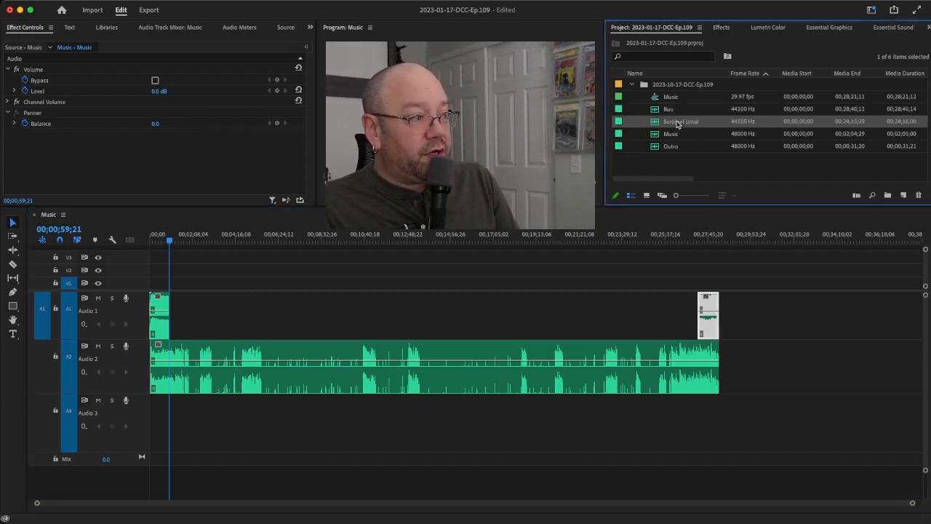
left_click_drag(679, 184, 203, 424)
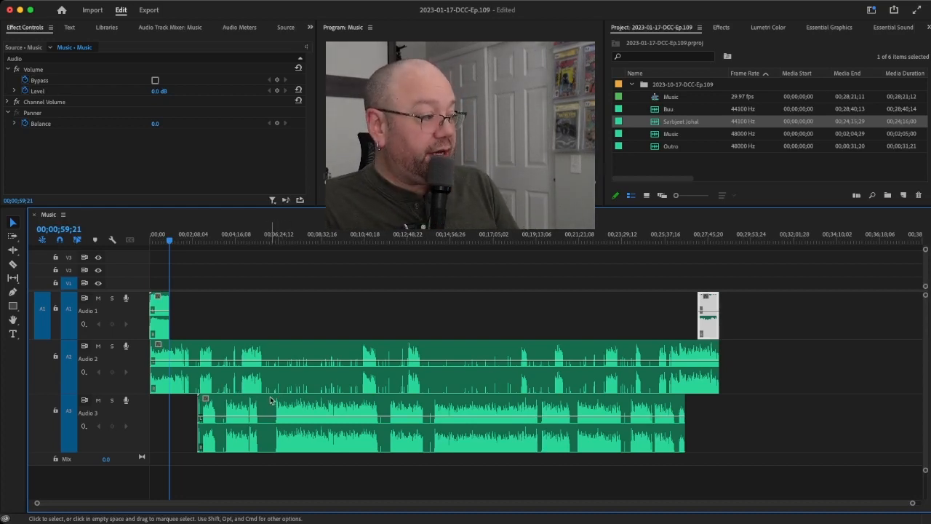
left_click_drag(270, 402, 257, 401)
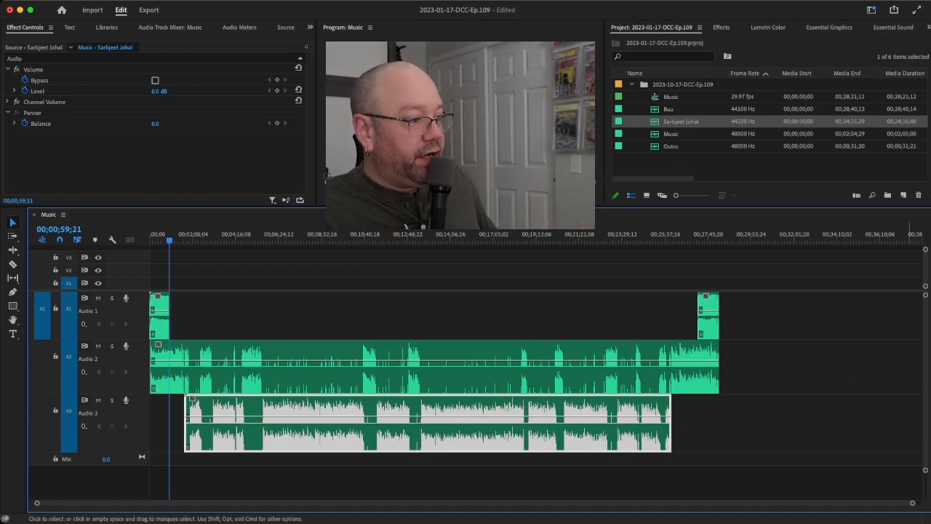
left_click_drag(913, 503, 641, 503)
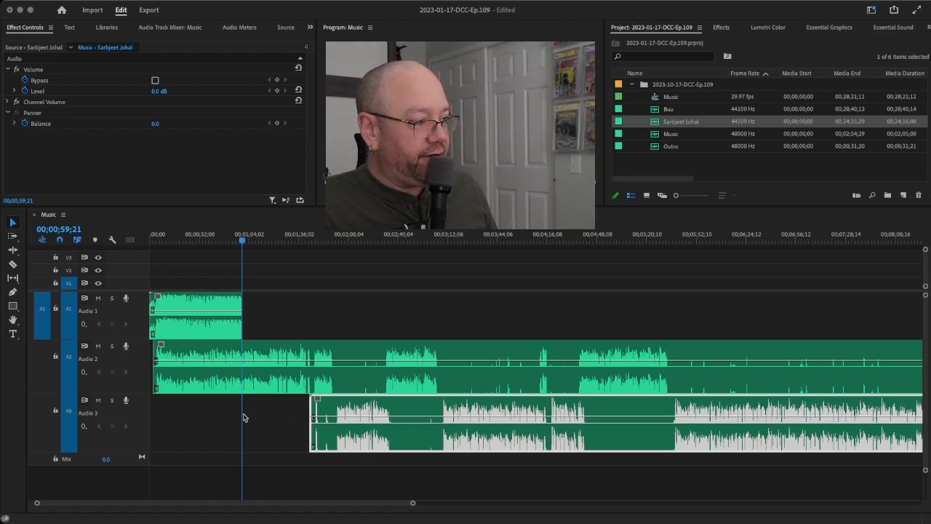
left_click(215, 434)
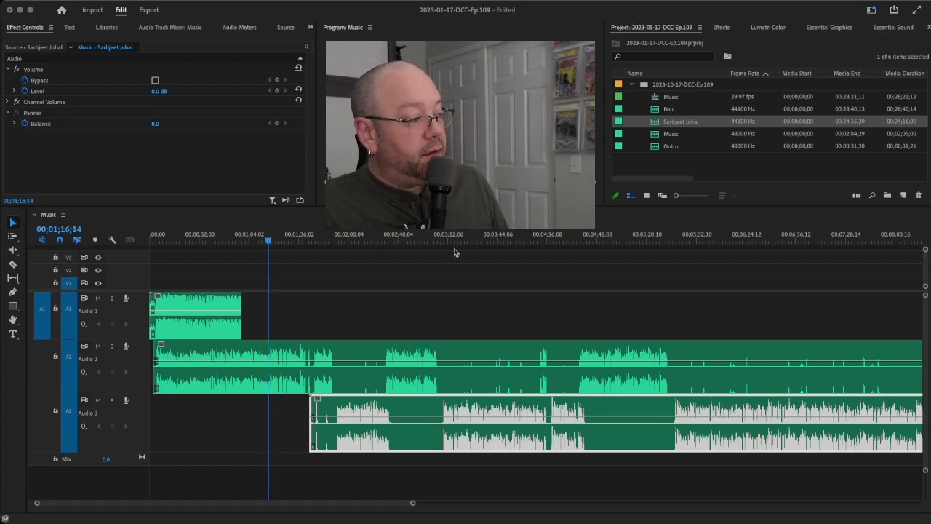
key("d")
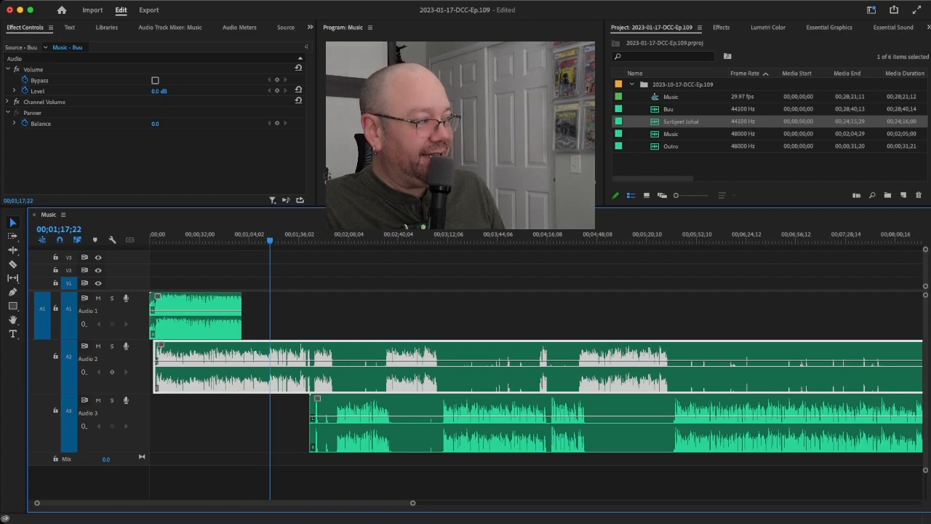
Mark an In point at 00;00;02;20 in the intro music and play the opening from there.
left_click(372, 151)
key("Home")
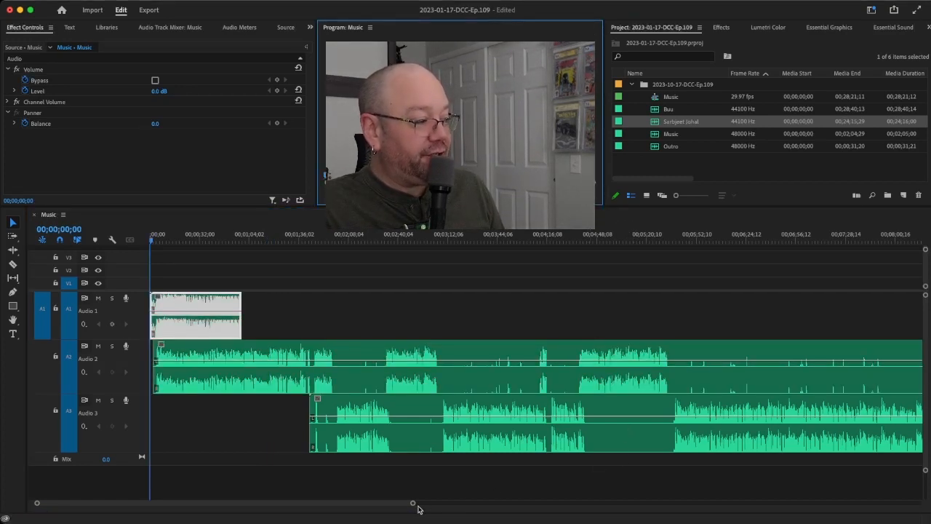
scroll(235, 507, "up", 10)
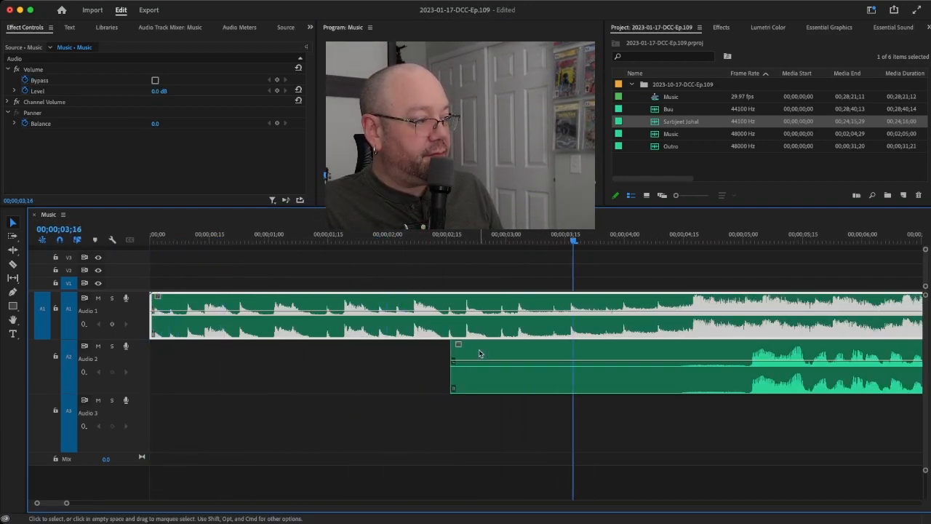
left_click(466, 242)
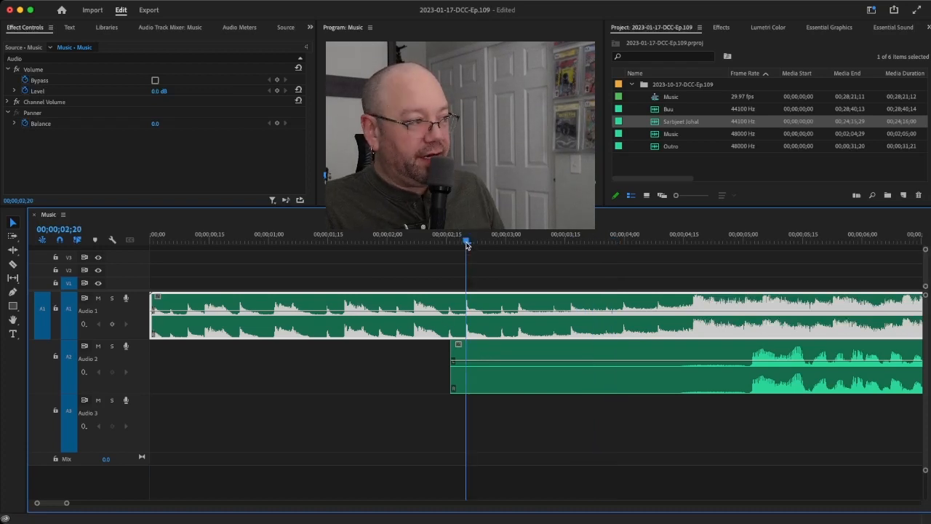
key("i")
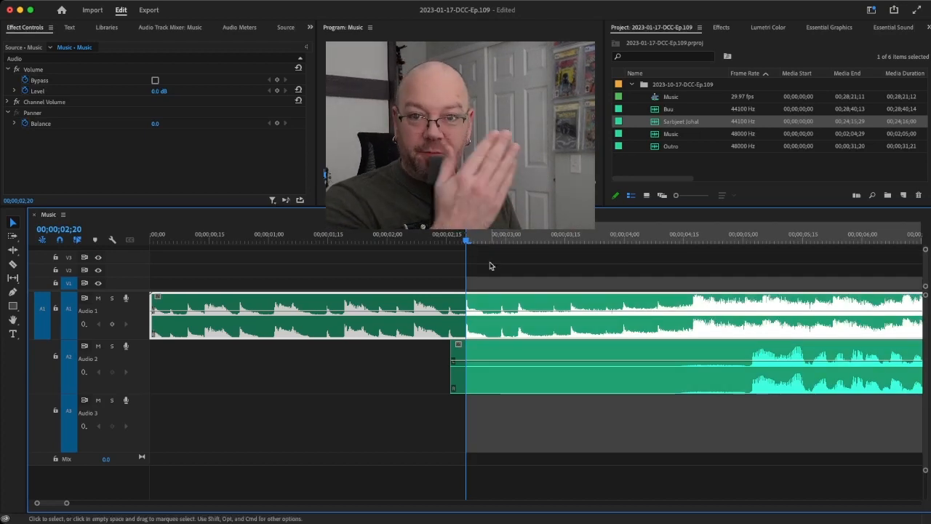
key("space")
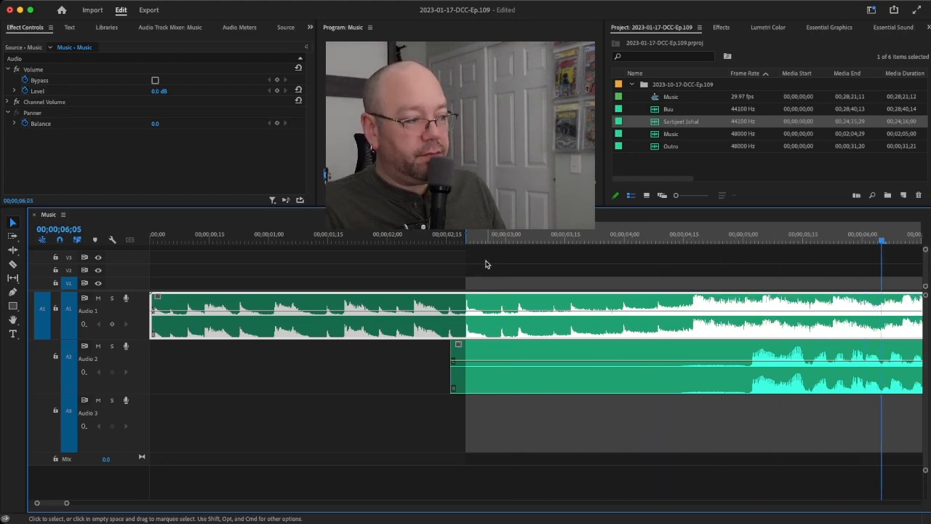
Trim the silence off the start of the host's recording on Audio 2 to just before the first words.
scroll(436, 328, "left", 5)
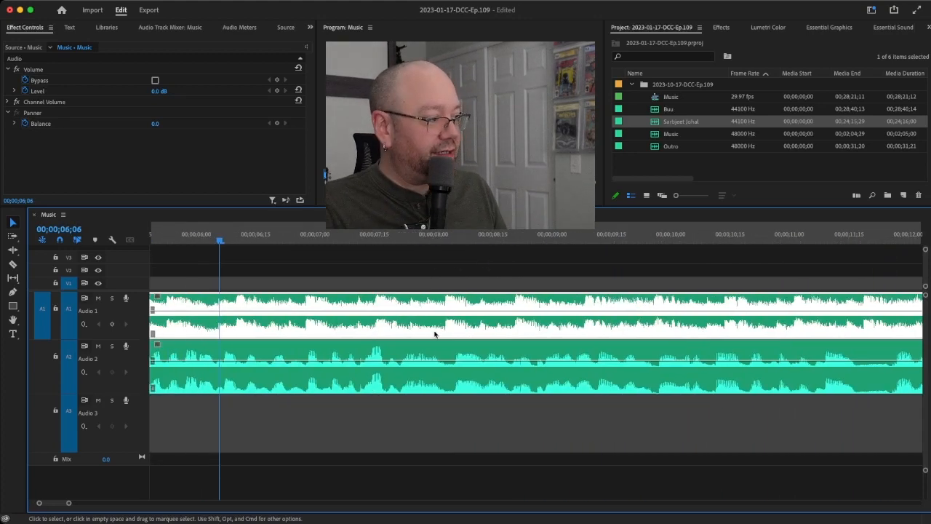
scroll(434, 334, "left", 1)
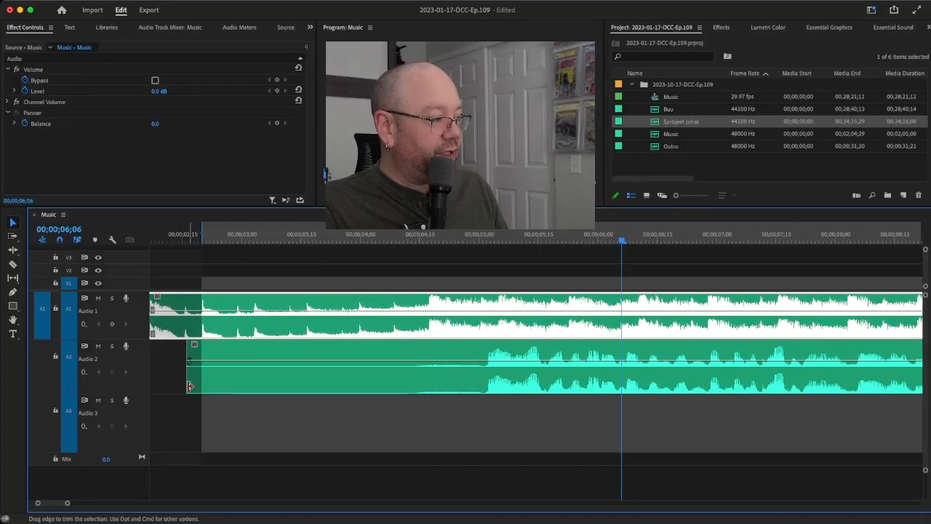
left_click(193, 387)
left_click_drag(441, 394, 461, 393)
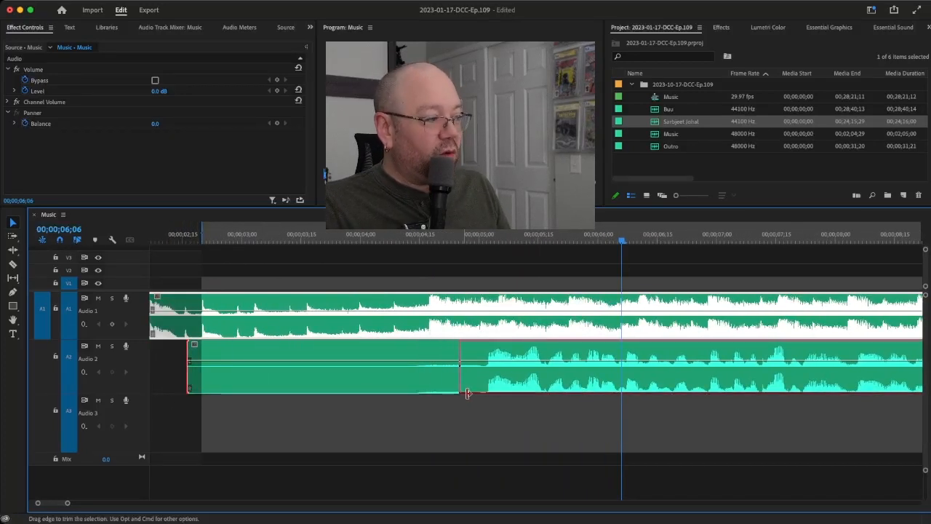
key("Delete")
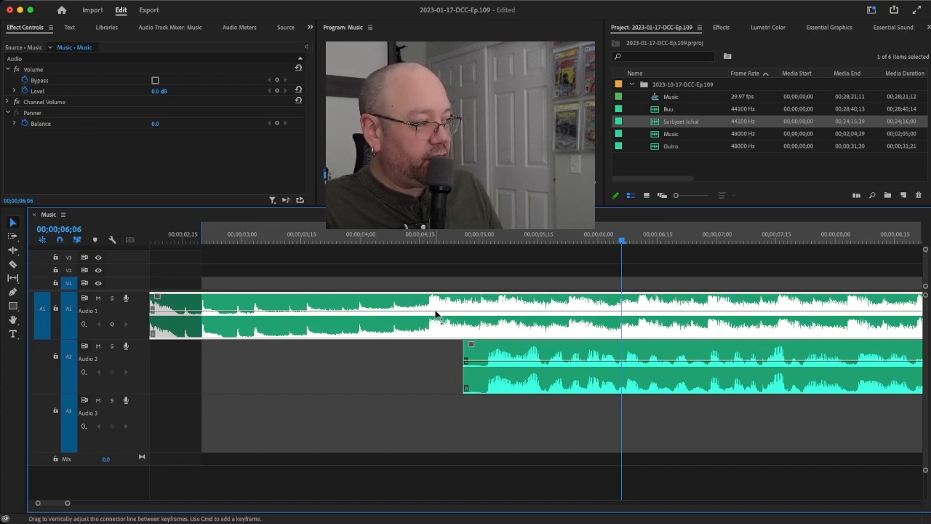
Shift the host's recording on Audio 2 earlier so it starts at about 00;00;04;19, just after the intro music swells, checking the timing by playback.
key("space")
key("space")
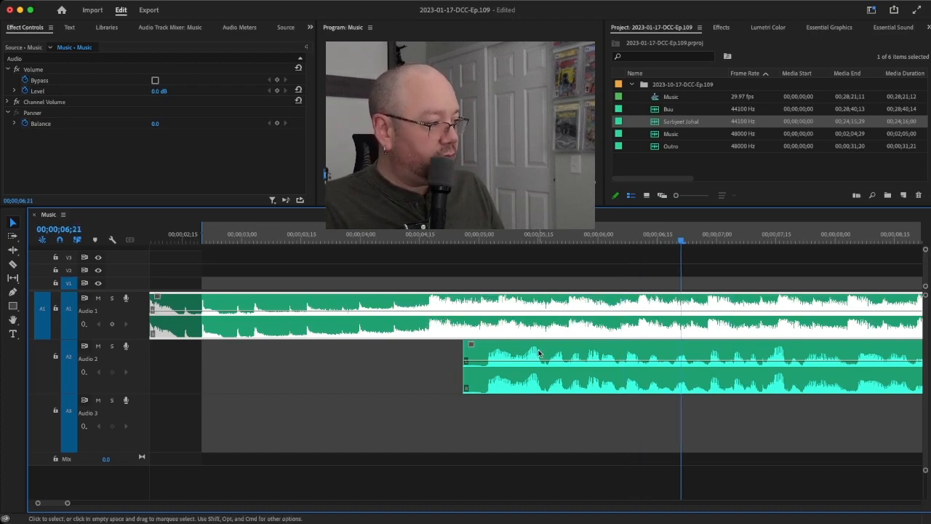
left_click_drag(552, 347, 515, 352)
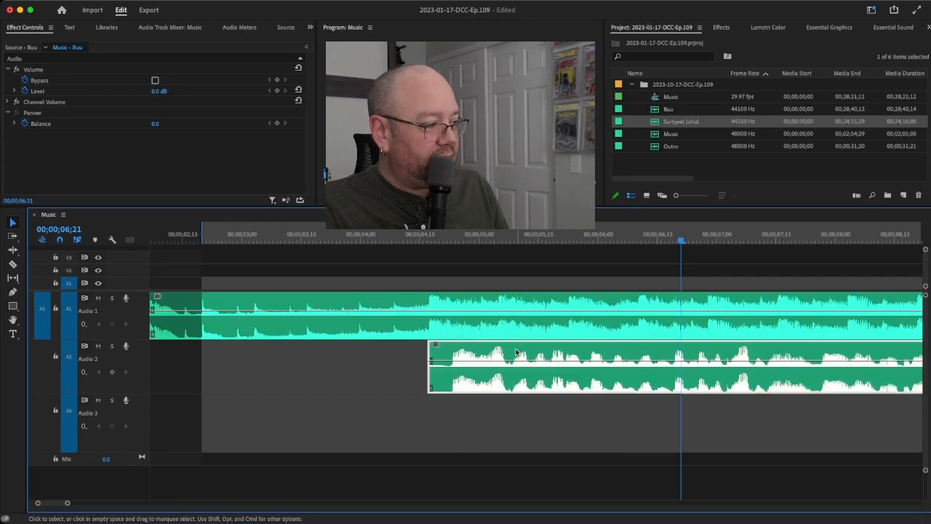
left_click(393, 246)
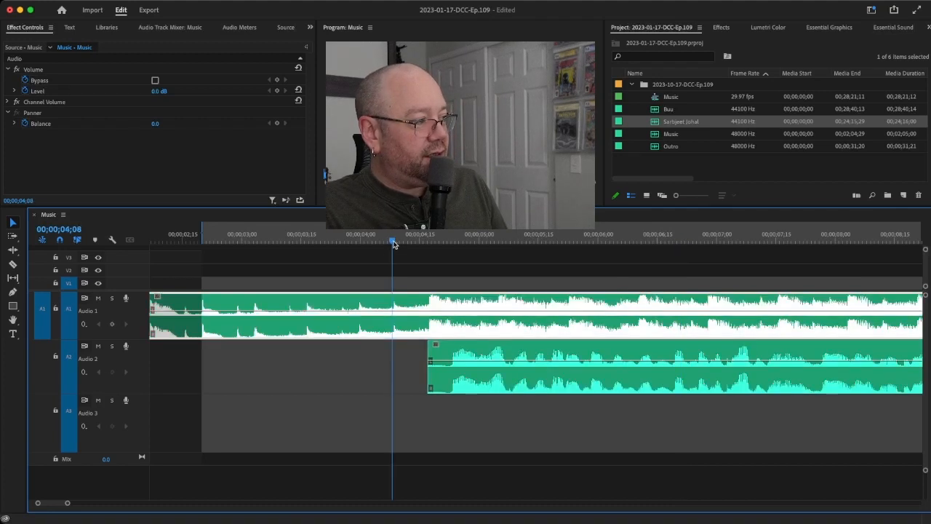
key("space")
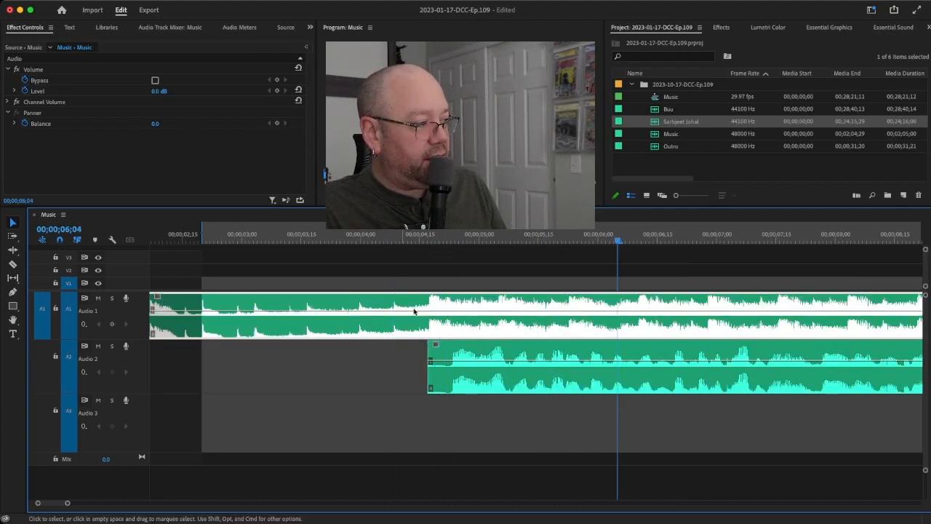
left_click_drag(525, 347, 535, 346)
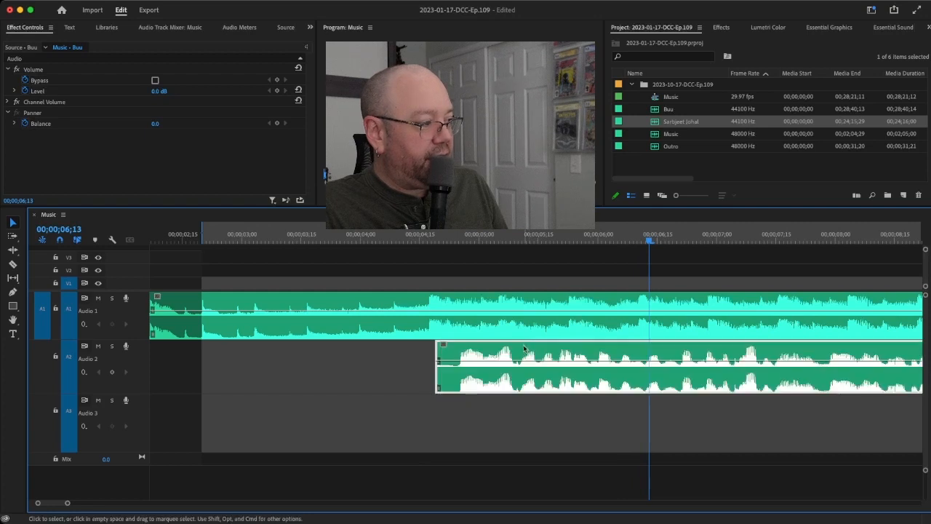
Add two volume keyframes to the intro Music clip where the host's recording starts, lower the second to -19.5 dB, and play the result.
key("p")
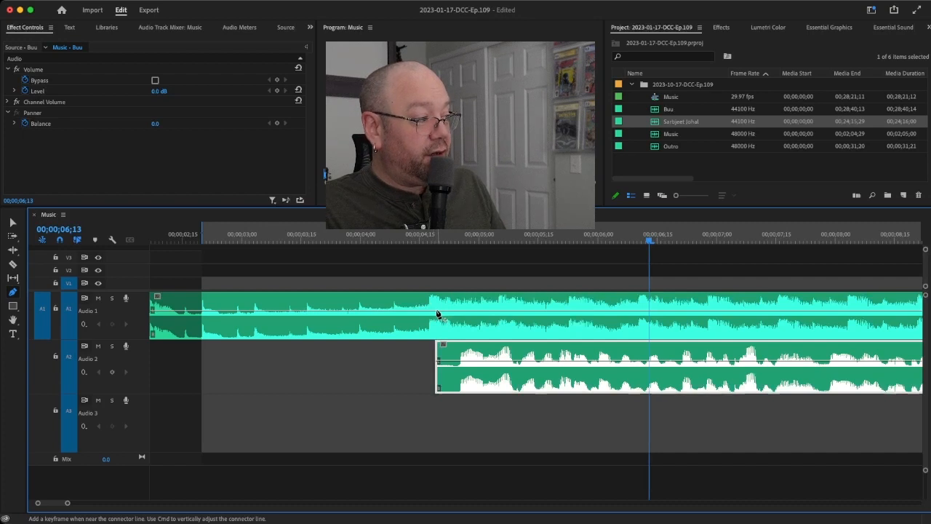
left_click(437, 312)
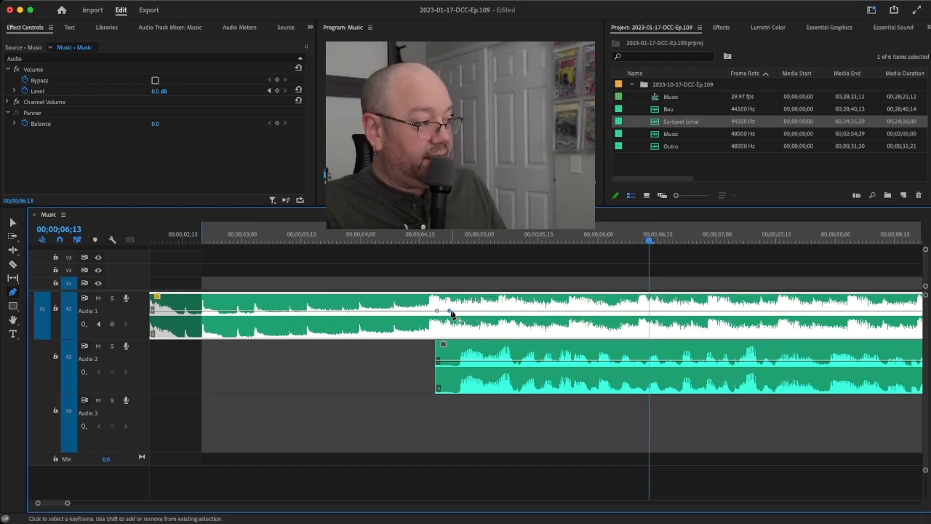
left_click_drag(451, 315, 448, 323)
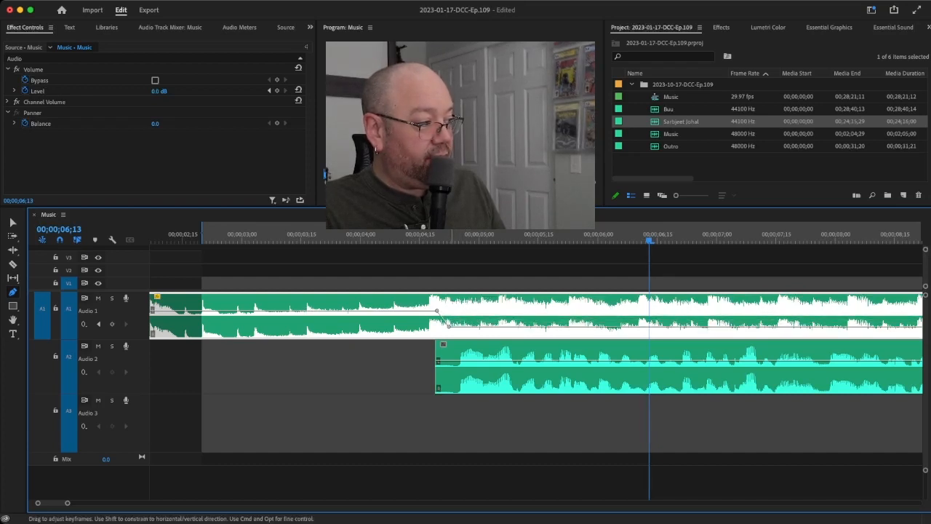
left_click(317, 243)
key("space")
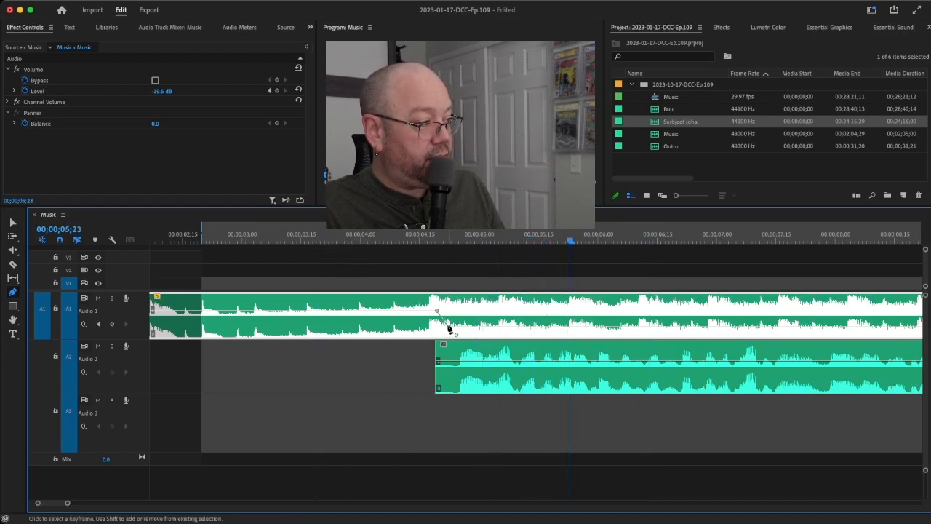
Move the intro Music clip's two volume keyframes slightly later, with the lowered level at -20.6 dB, and replay the transition.
left_click_drag(448, 328, 448, 308)
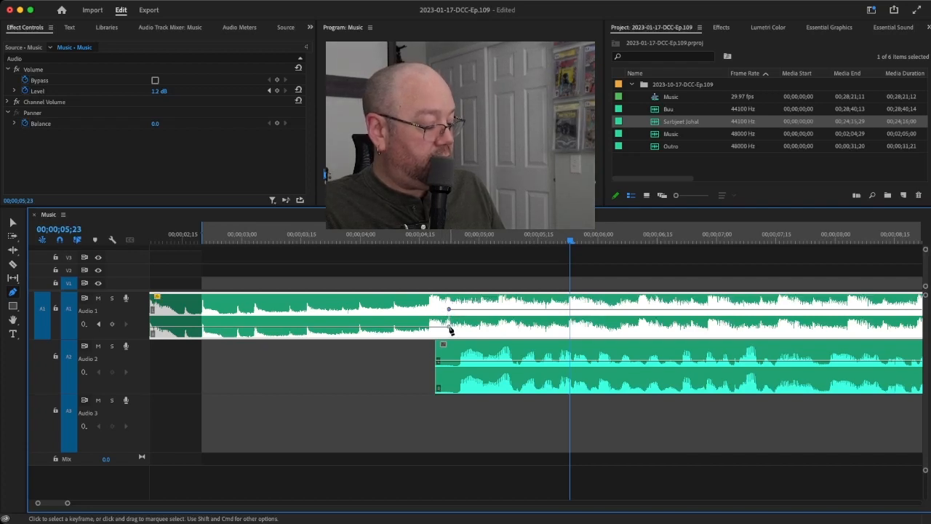
key("super+z")
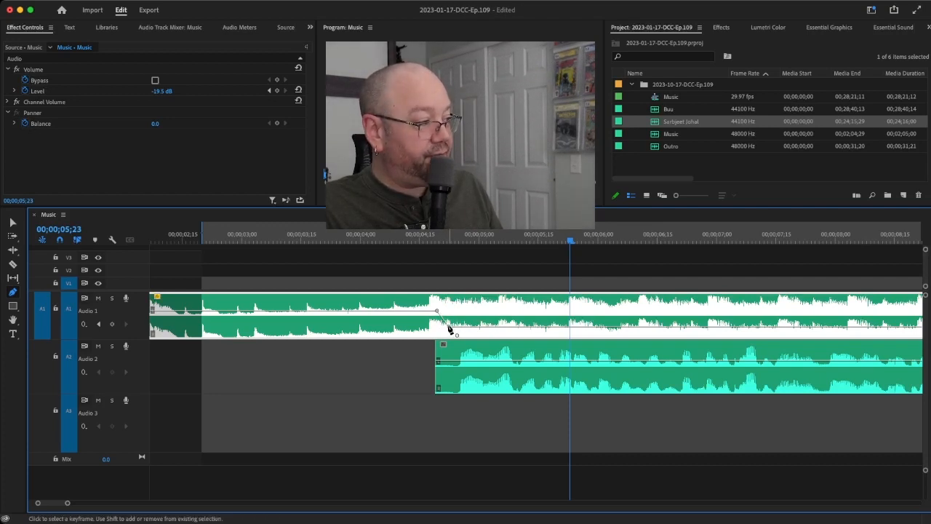
left_click_drag(437, 313, 459, 311)
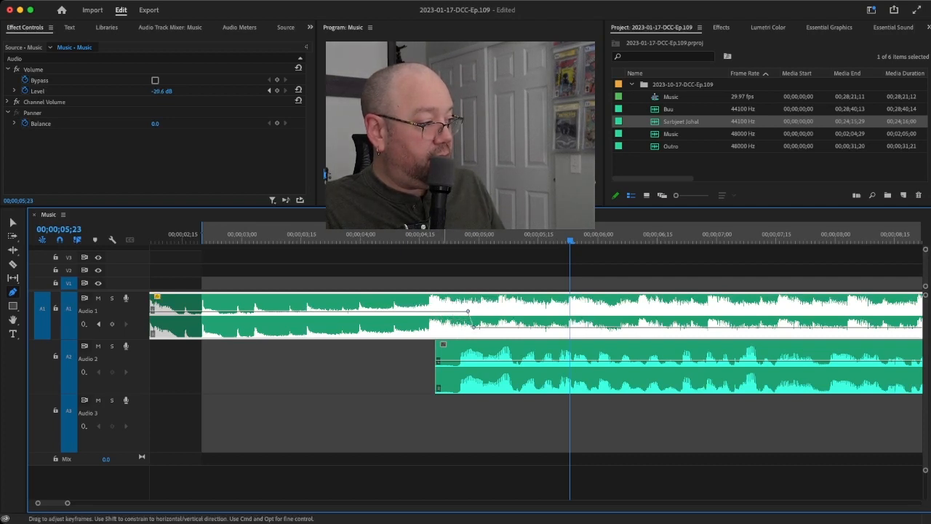
left_click(304, 242)
key("space")
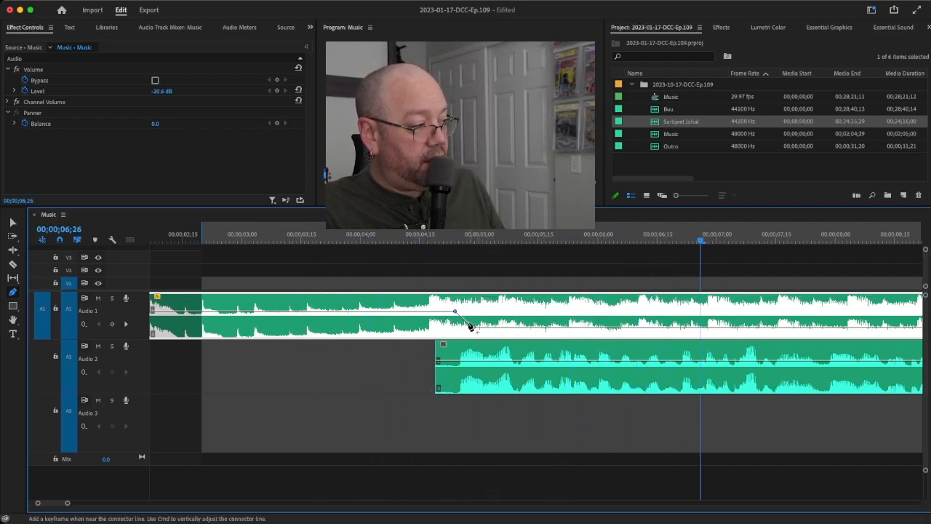
Raise the intro Music clip's lowered level under the host's voice to -14.7 dB and finally -11.6 dB, replaying the transition to check it.
left_click_drag(475, 331, 475, 325)
left_click(365, 242)
key("space")
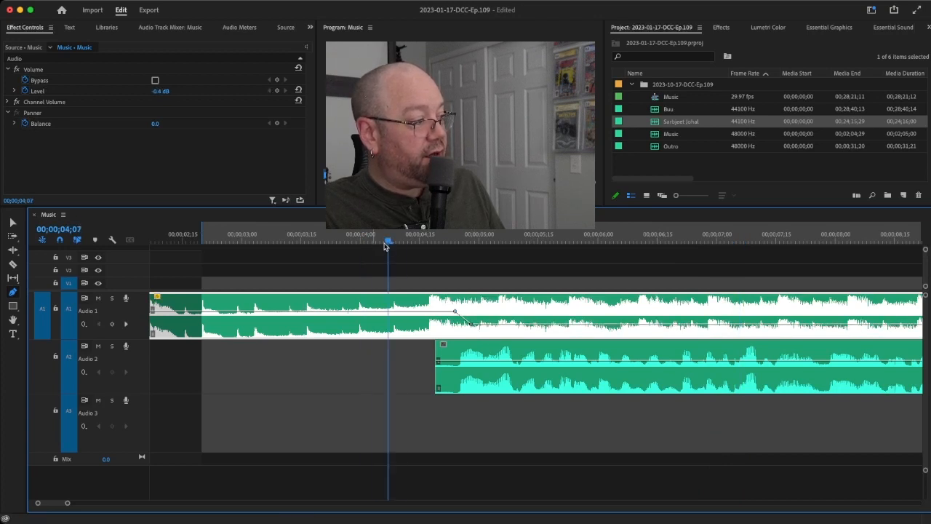
key("space")
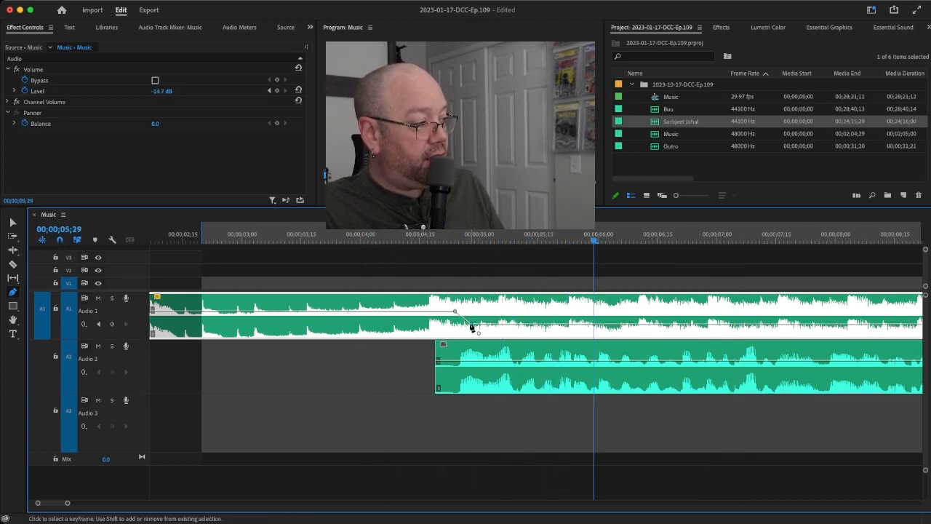
left_click_drag(473, 324, 470, 325)
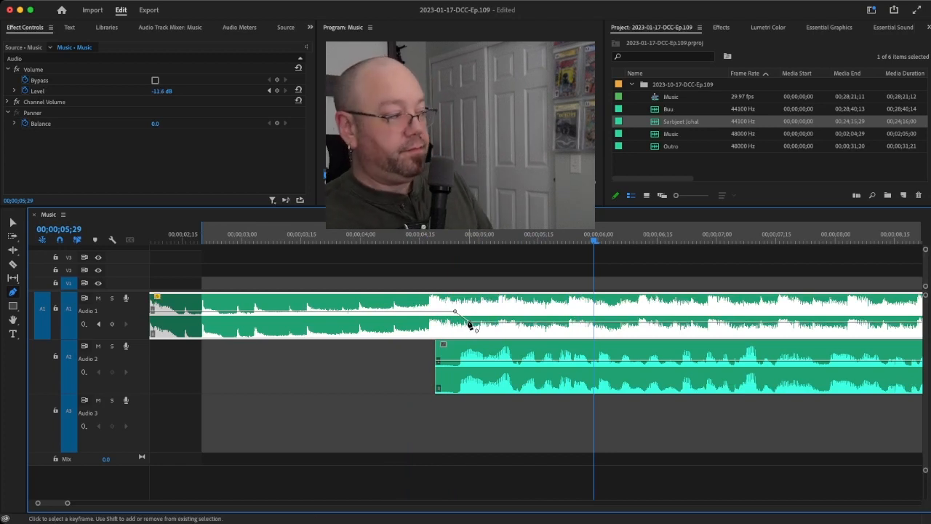
left_click_drag(470, 324, 469, 321)
left_click(360, 241)
key("space")
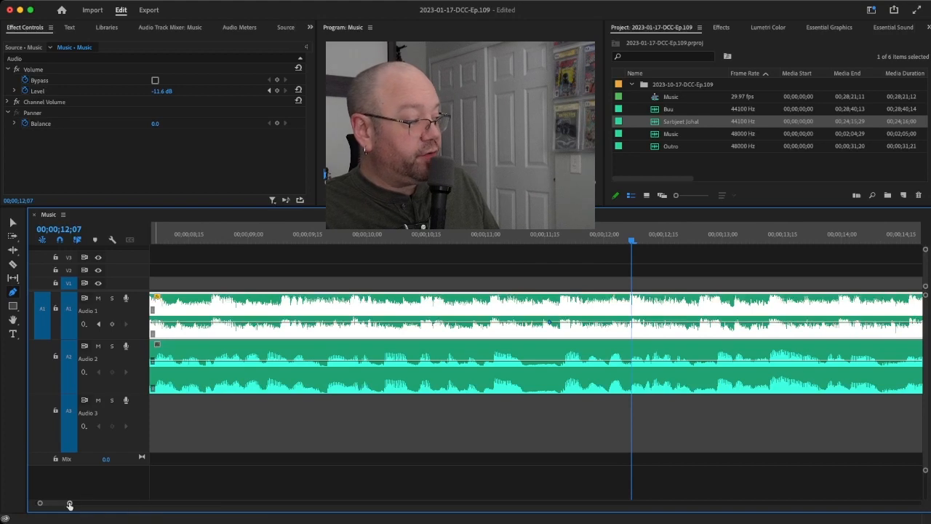
Add a volume keyframe at the end of the intro Music clip and pull it down to fade the music out gradually under the host.
left_click_drag(69, 504, 185, 503)
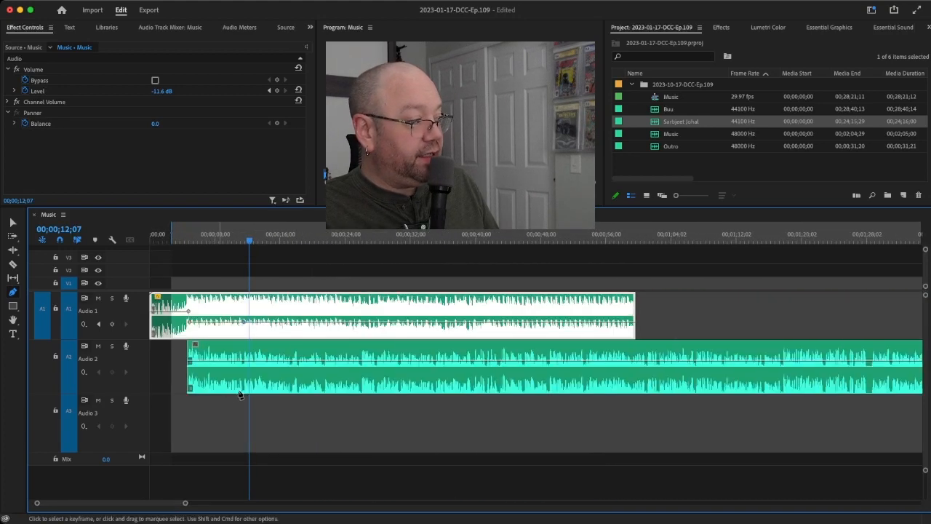
left_click(621, 324)
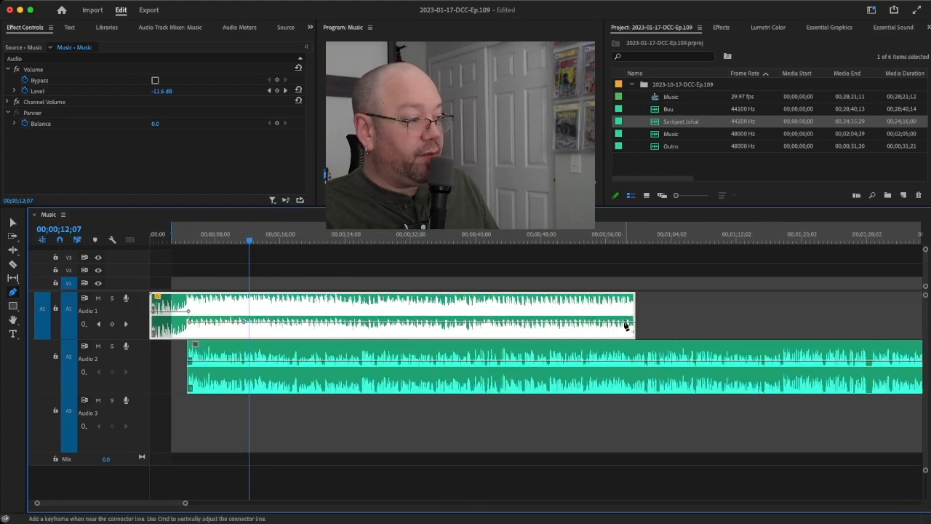
left_click_drag(630, 326, 618, 355)
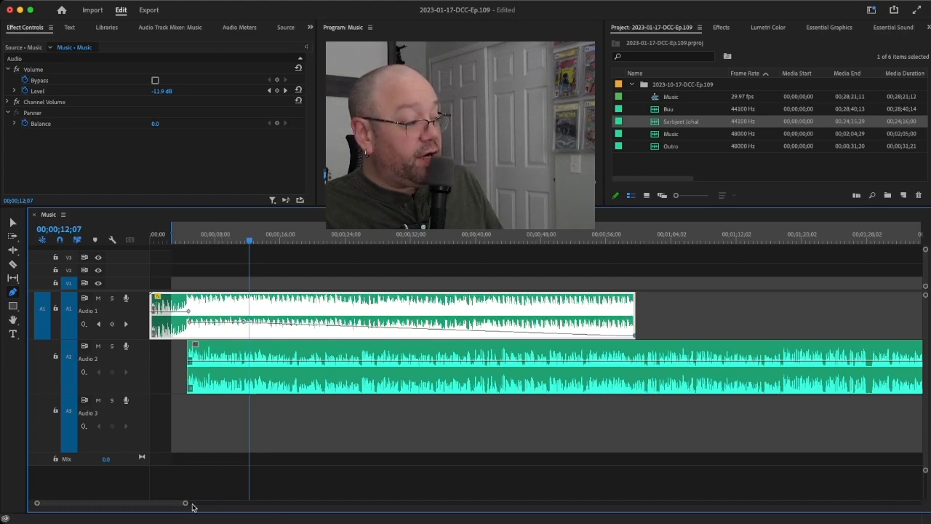
Move the guest's recording on Audio 3 slightly earlier so it lines up more tightly with the host's recording.
left_click_drag(183, 503, 376, 504)
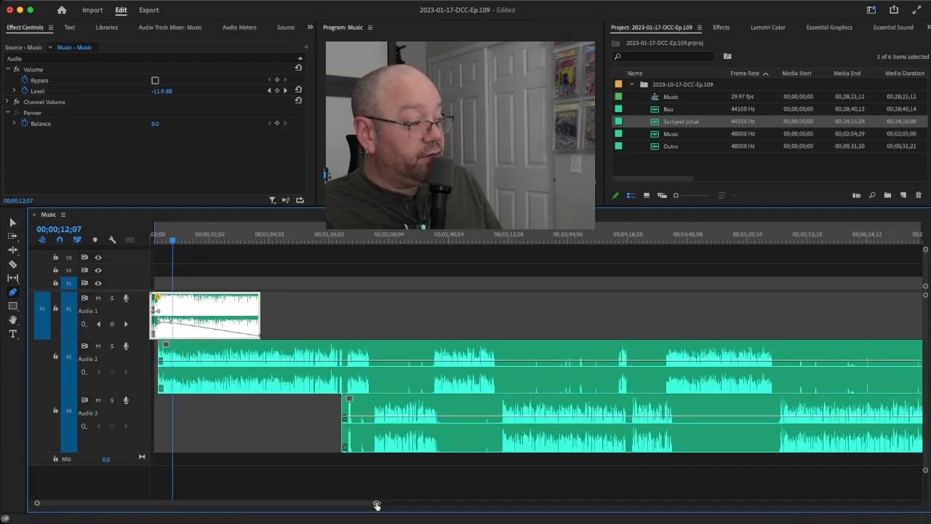
left_click(475, 402)
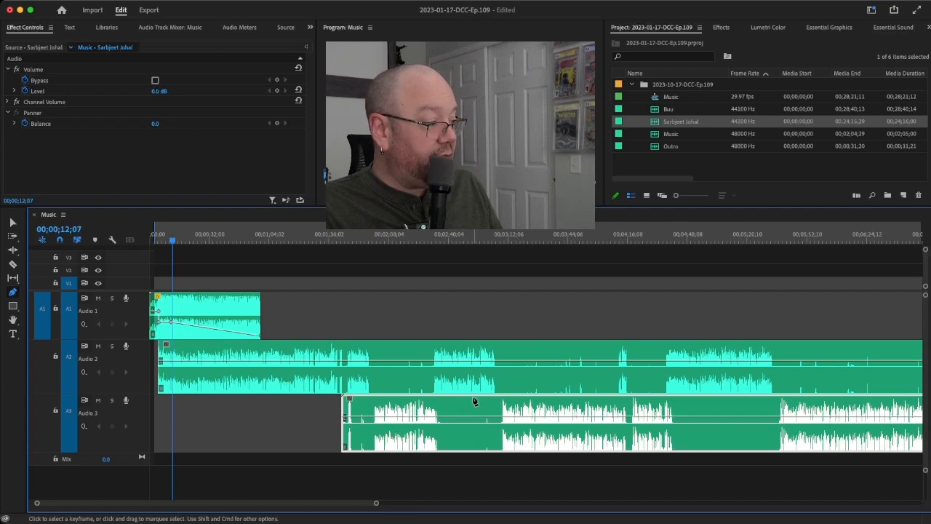
key("v")
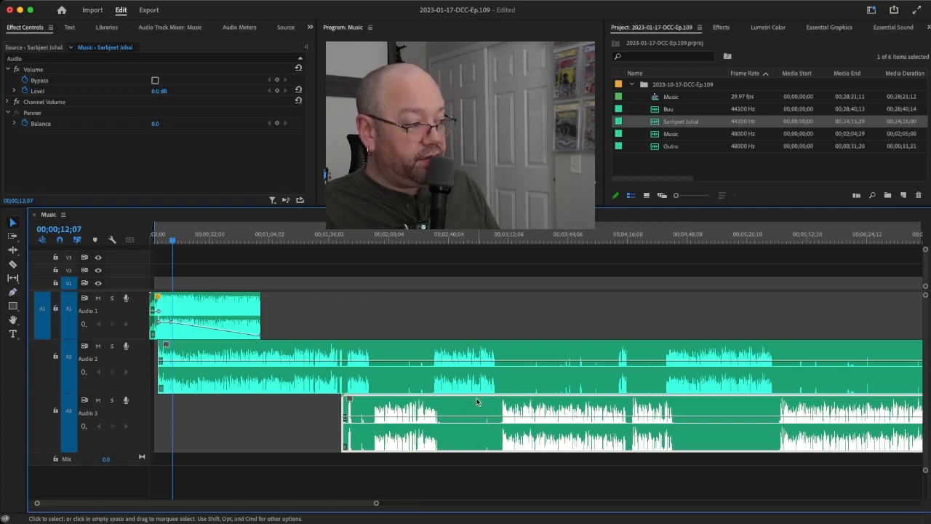
left_click_drag(476, 399, 477, 400)
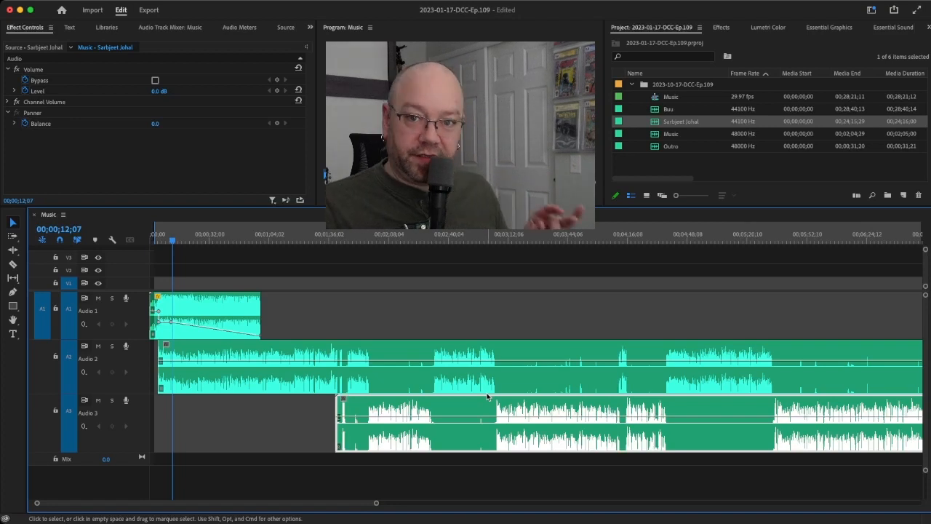
left_click(338, 251)
key("backslash")
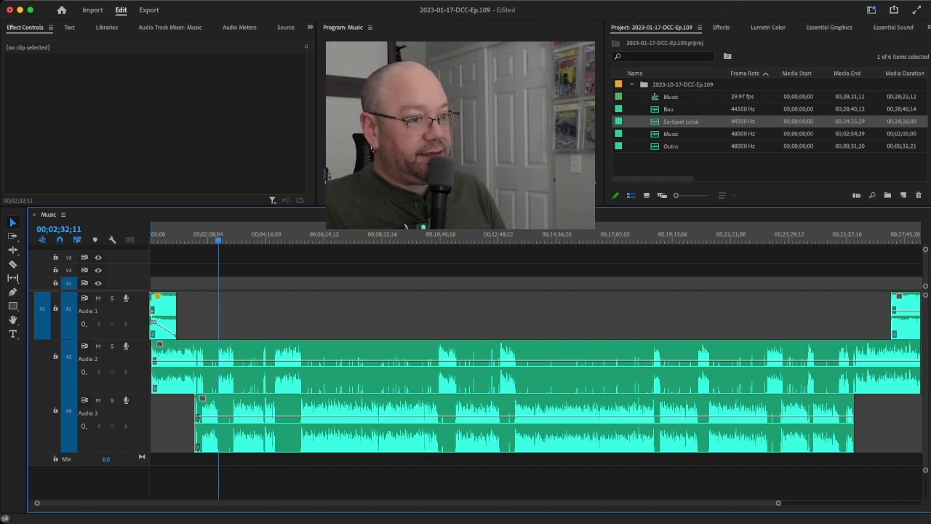
Apply the Hard Limiter effect to the host's recording on Audio 2.
left_click(721, 27)
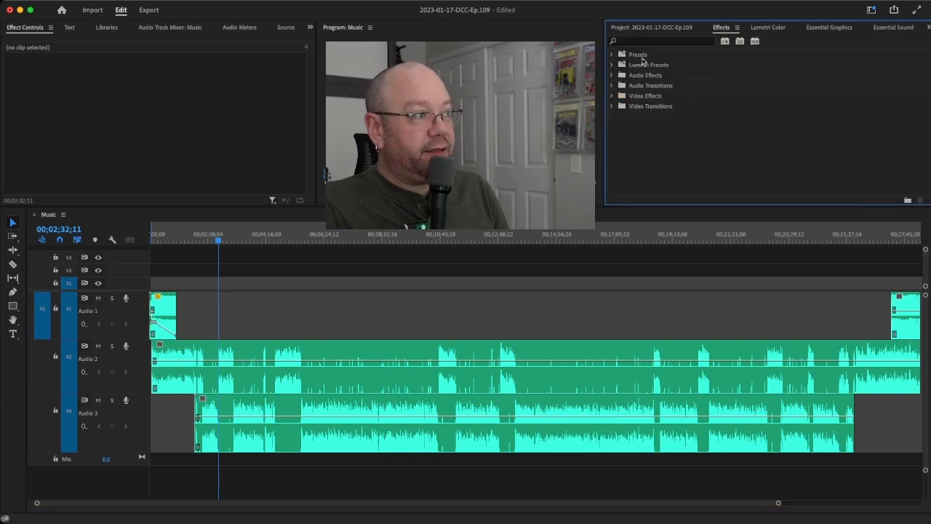
left_click(611, 75)
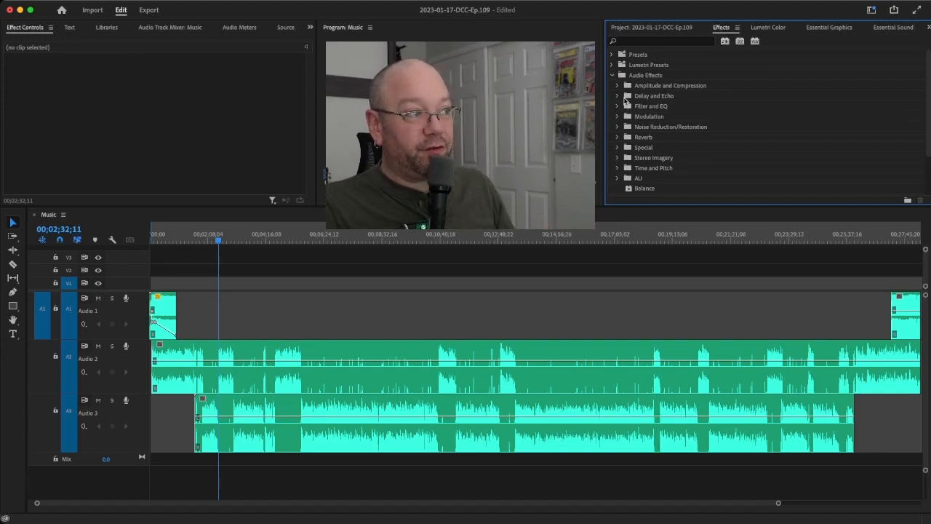
left_click(617, 87)
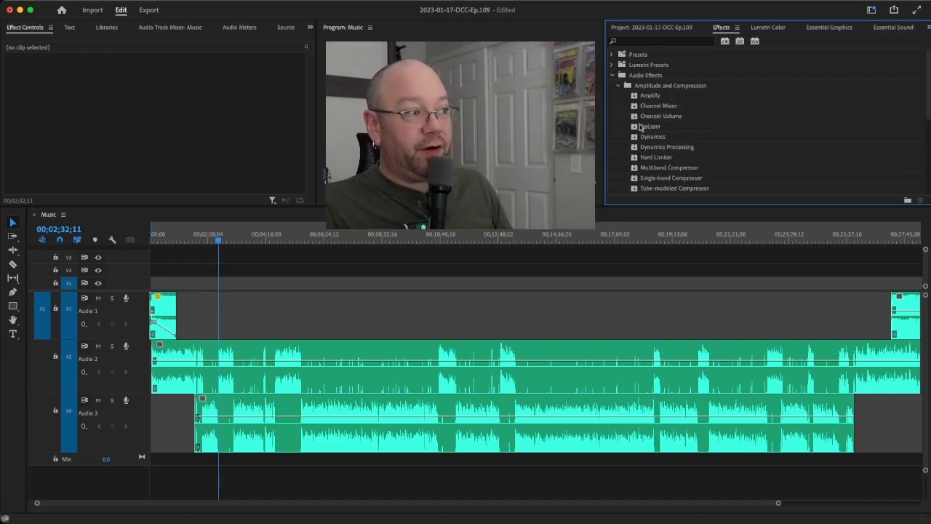
scroll(676, 158, "down", 2)
left_click_drag(643, 130, 325, 363)
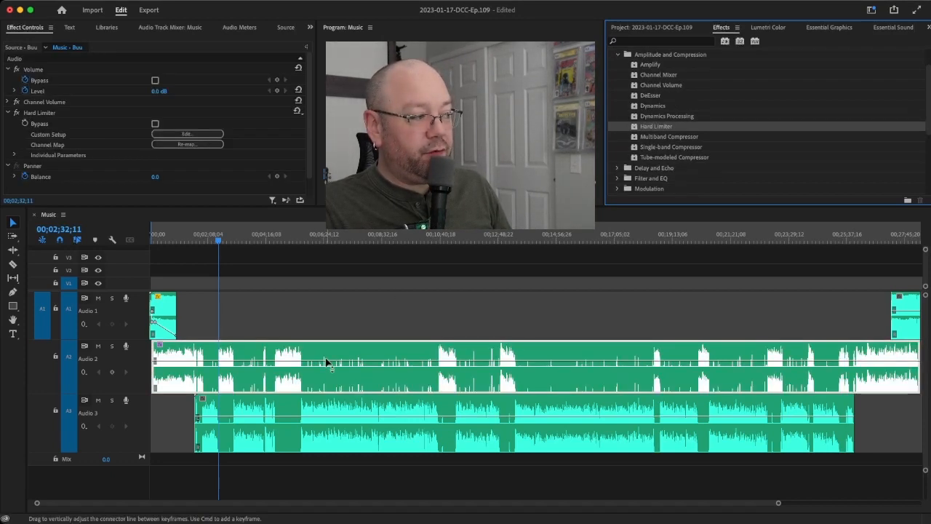
Add the Multiband Compressor and Graphic Equalizer (10 Bands) effects to the host's recording on Audio 2.
left_click(656, 139)
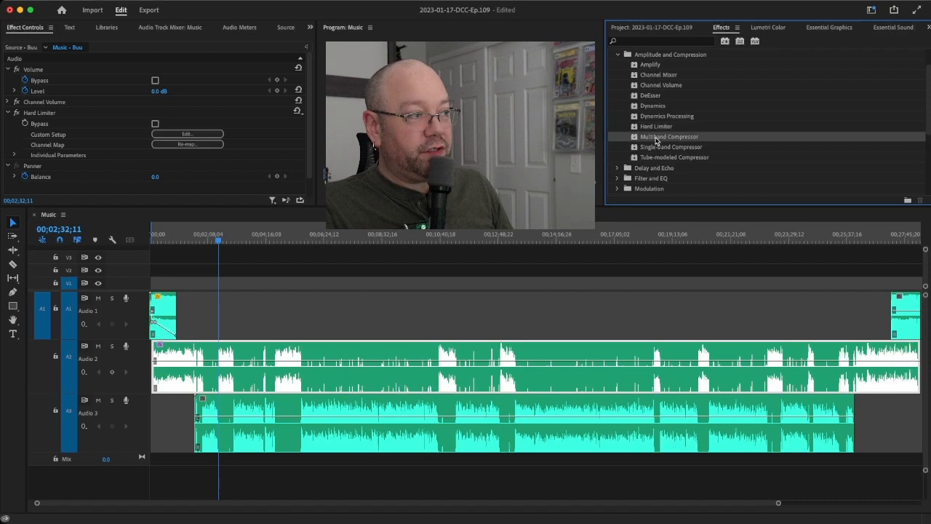
left_click_drag(657, 140, 299, 356)
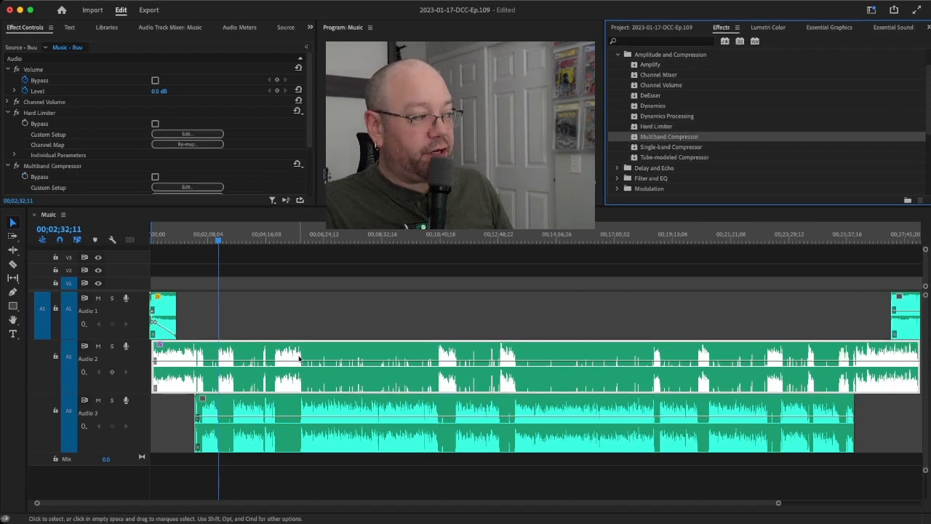
left_click_drag(653, 128, 322, 359)
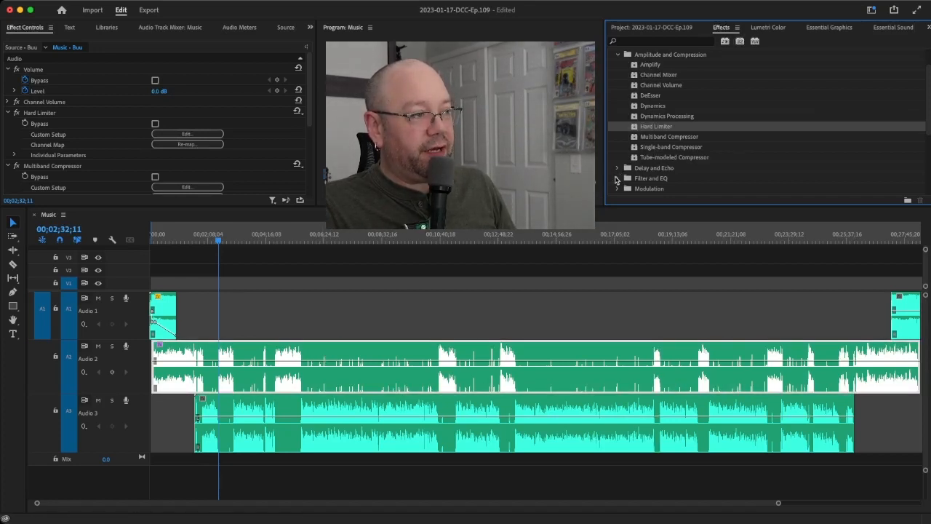
scroll(673, 137, "down", 3)
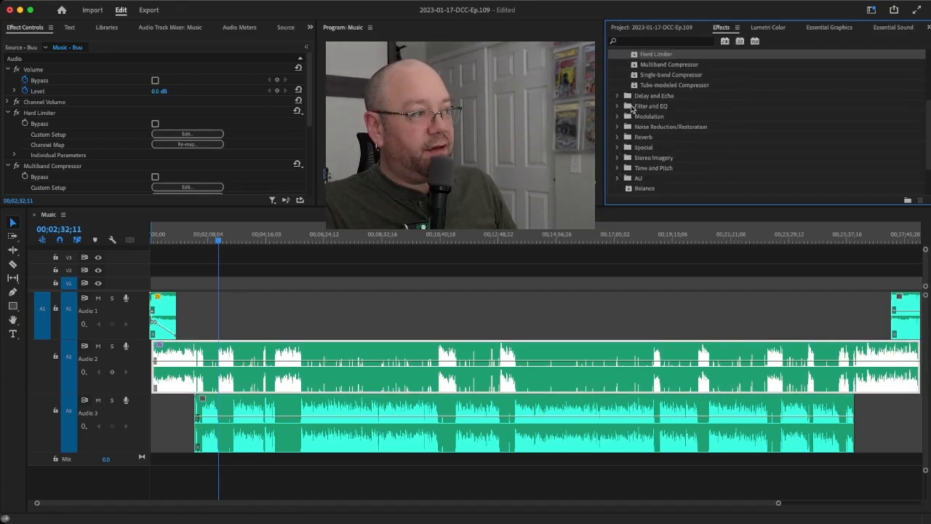
left_click(616, 107)
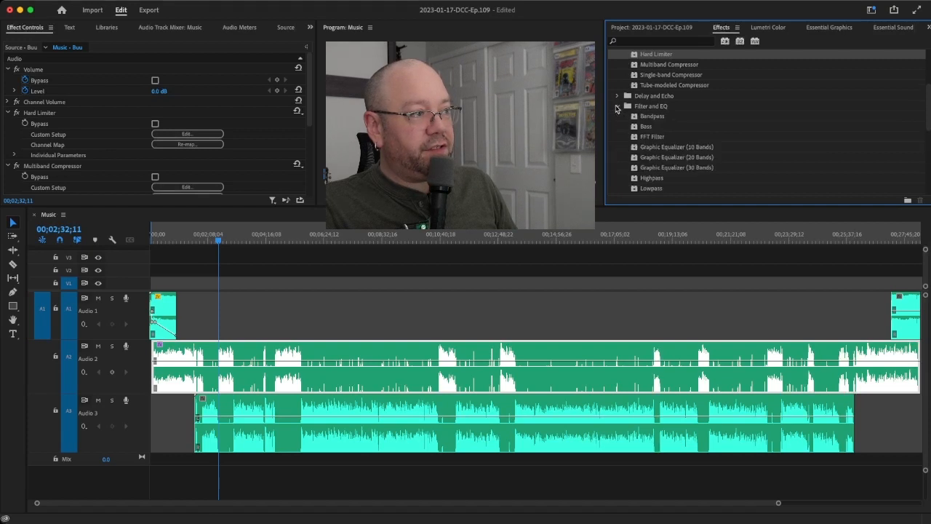
left_click(671, 148)
Play the host's recording from shortly before the intro music ends, reviewing its applied effects and its level in the Audio Track Mixer.
left_click(333, 422)
left_click(137, 191)
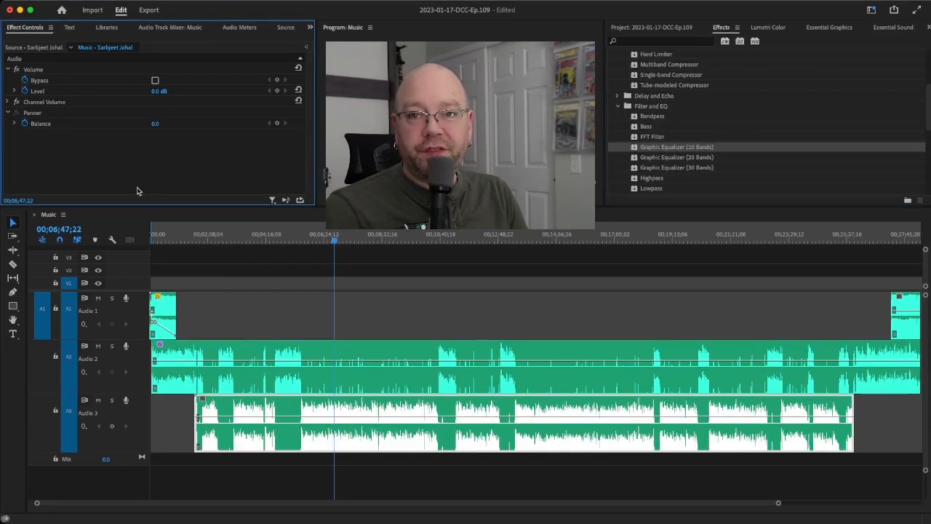
left_click(172, 241)
key("space")
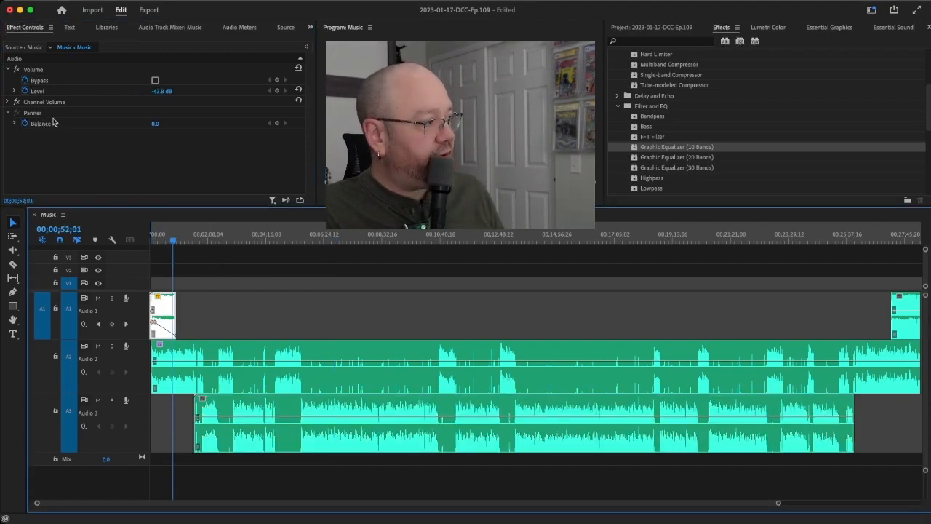
left_click(235, 353)
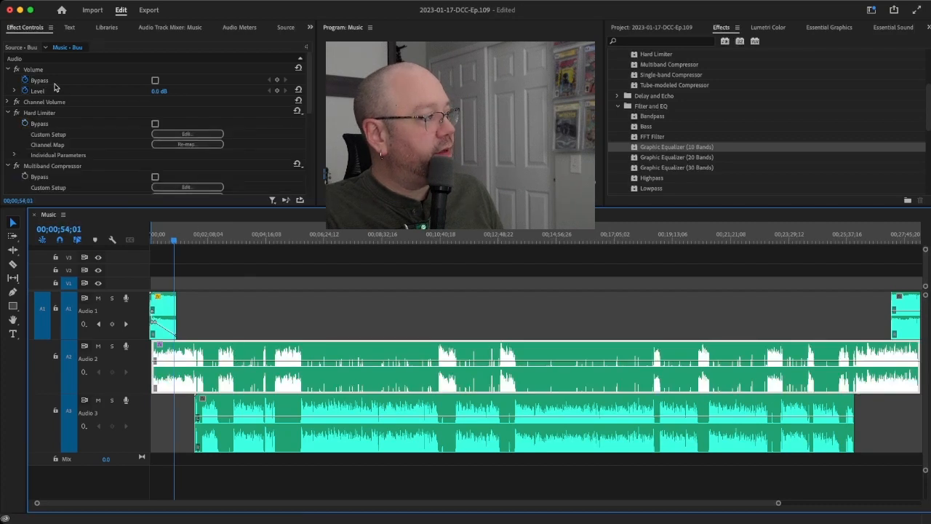
scroll(83, 140, "down", 2)
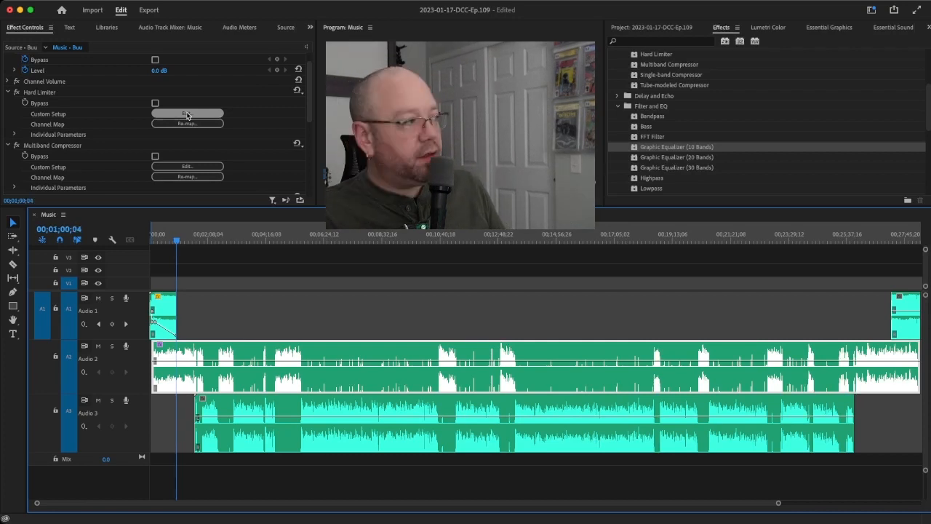
left_click(194, 28)
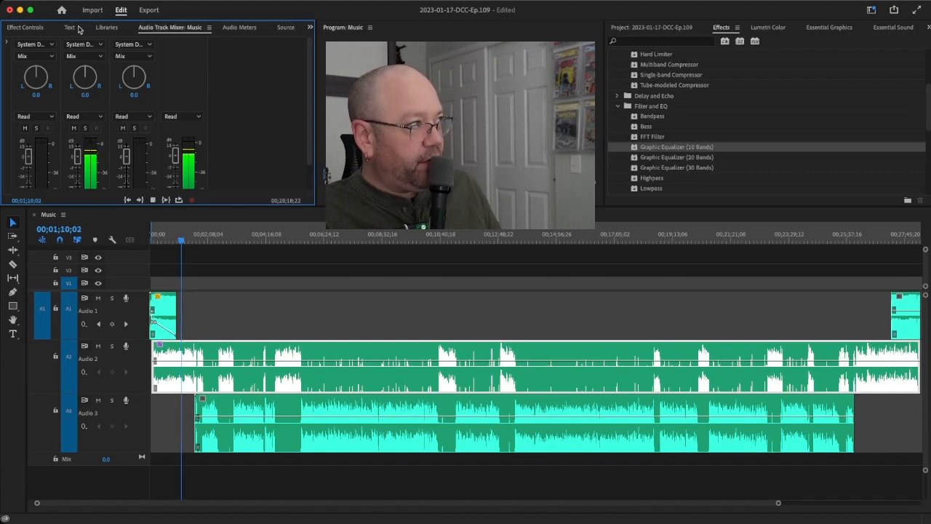
left_click(38, 31)
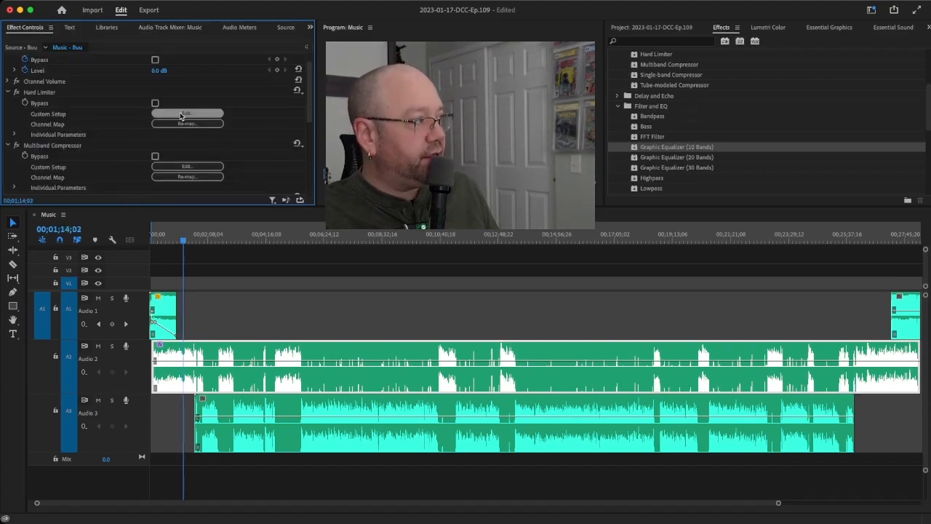
Set the host clip's Multiband Compressor to the Enhance Lows preset and open the Graphic Equalizer (10 Bands) custom setup.
left_click(188, 167)
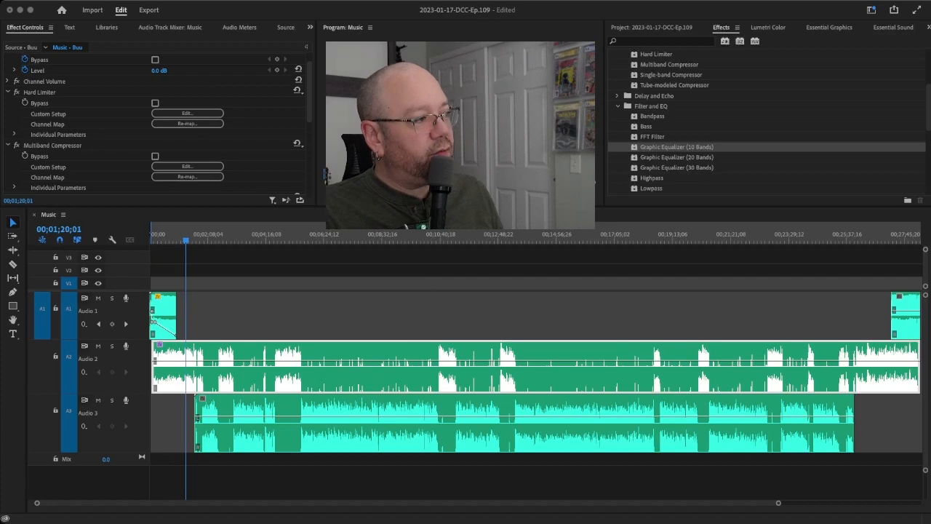
left_click(187, 166)
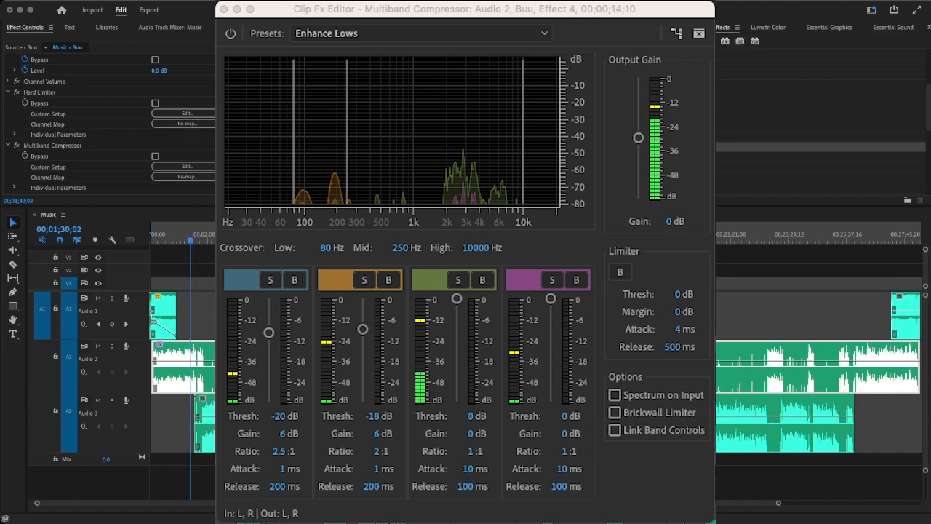
scroll(144, 124, "down", 5)
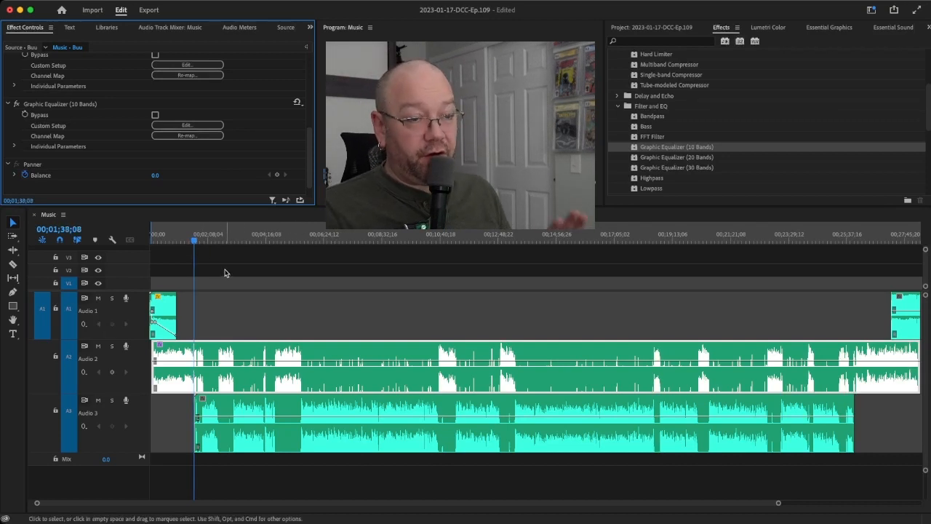
left_click(193, 126)
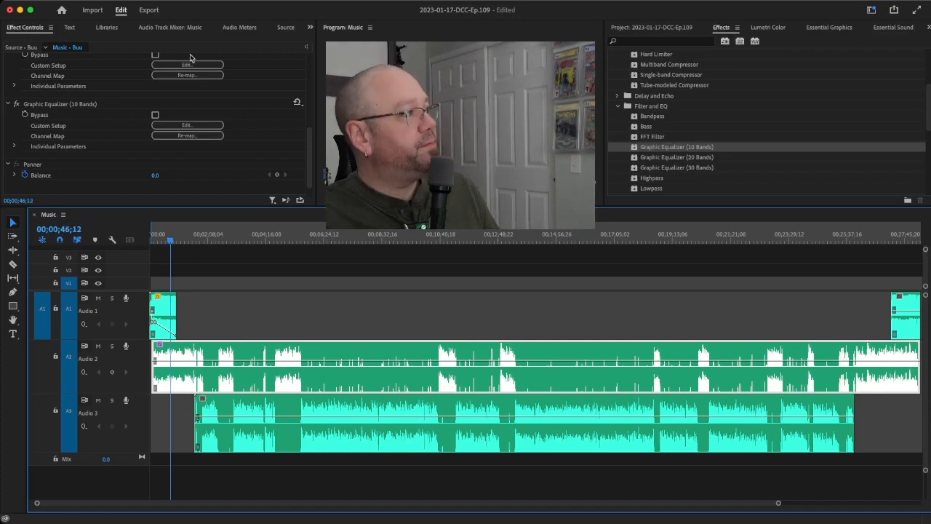
Play the processed host's recording and check its level in the Audio Meters and Audio Track Mixer.
left_click(240, 29)
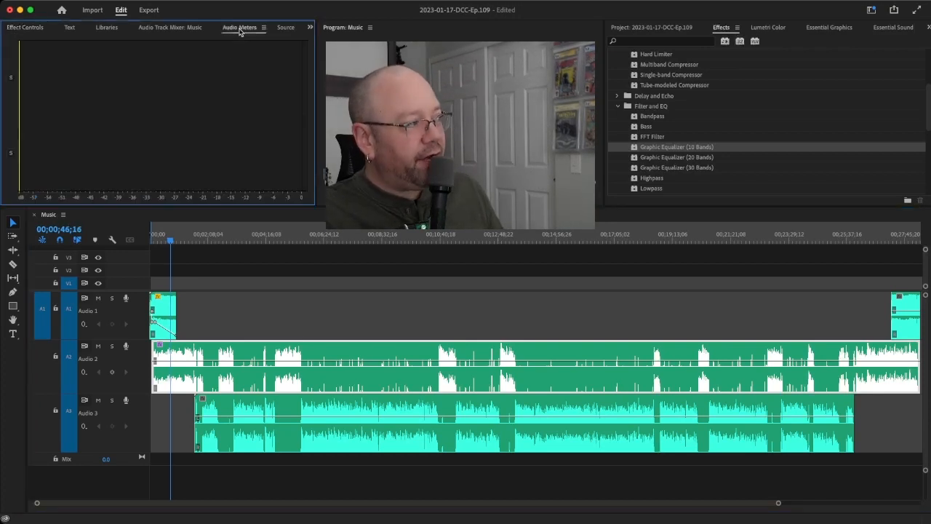
left_click(192, 29)
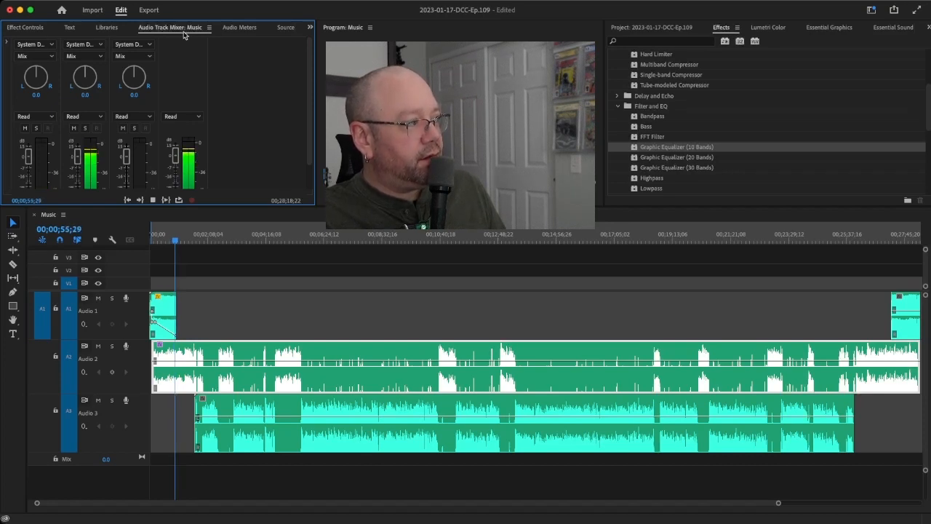
key("space")
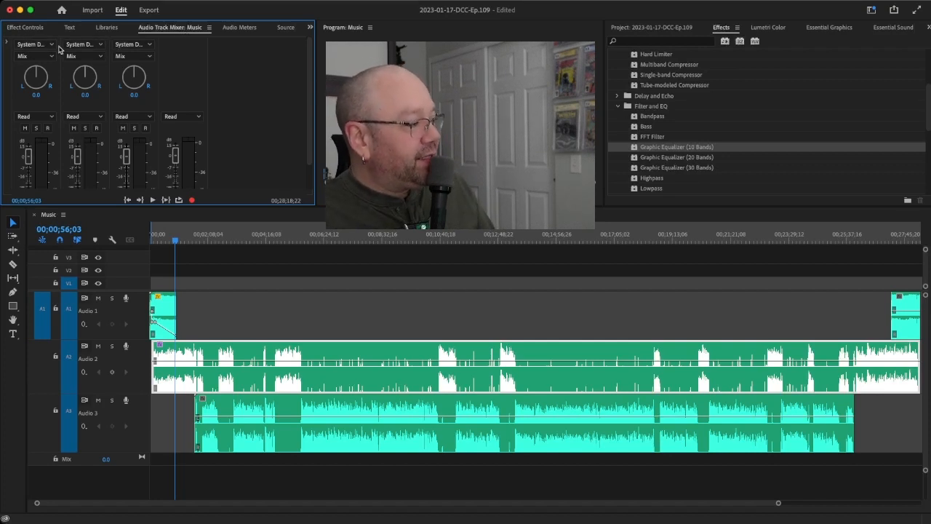
key("space")
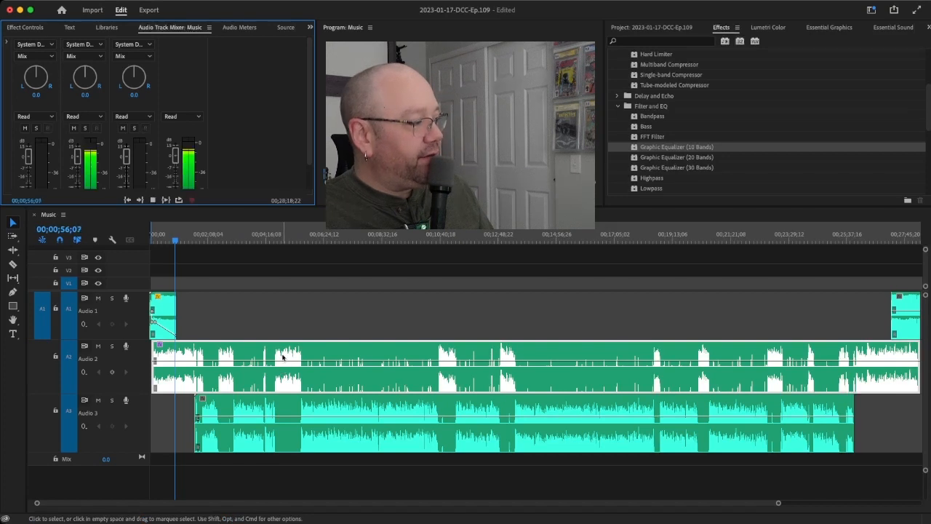
key("space")
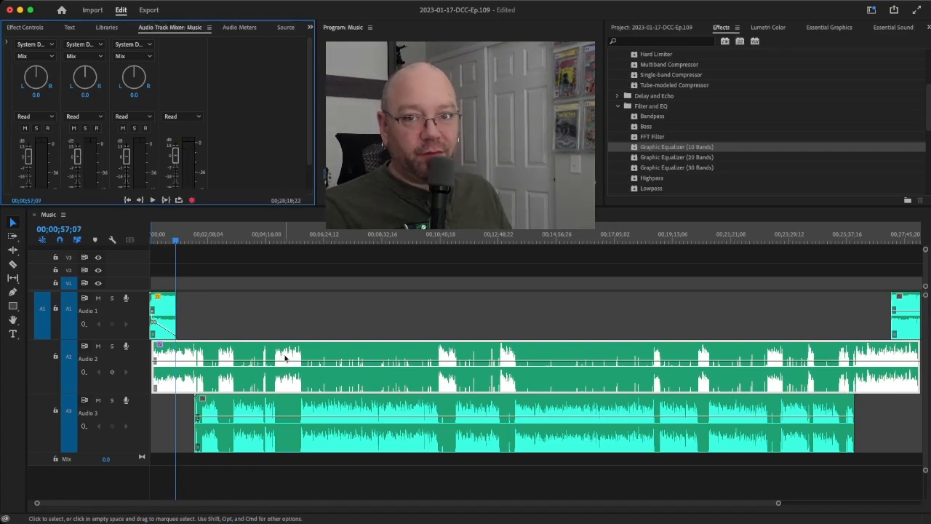
Copy the audio effects from the host's recording and paste them onto the guest's recording on Audio 3.
left_click(251, 359)
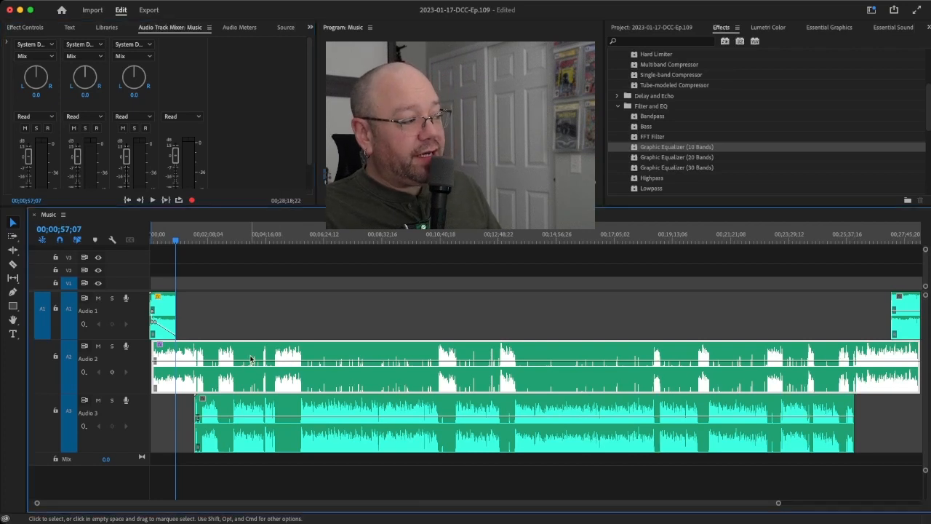
left_click(373, 408)
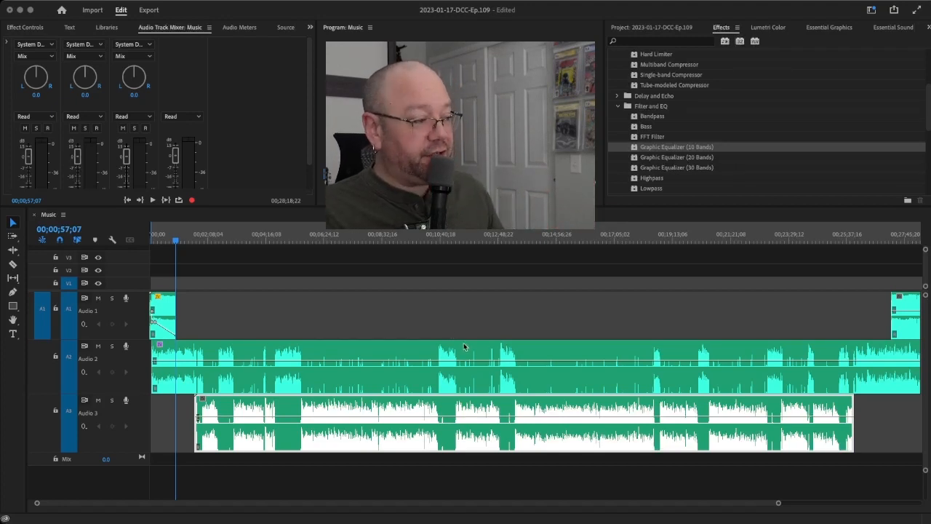
left_click(539, 442)
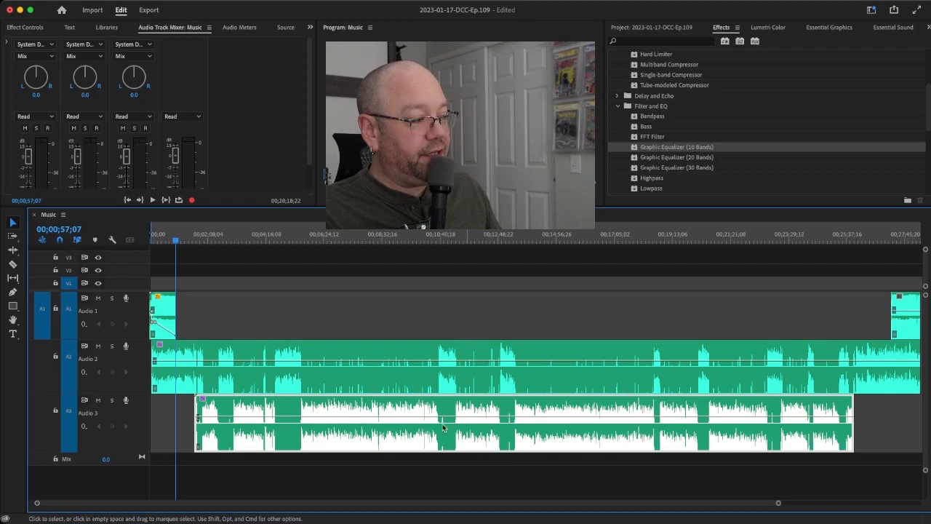
Play the guest's recording, raise the Mix track's level to 3.0 dB, and continue listening from about 00;10;29.
left_click(339, 242)
key("space")
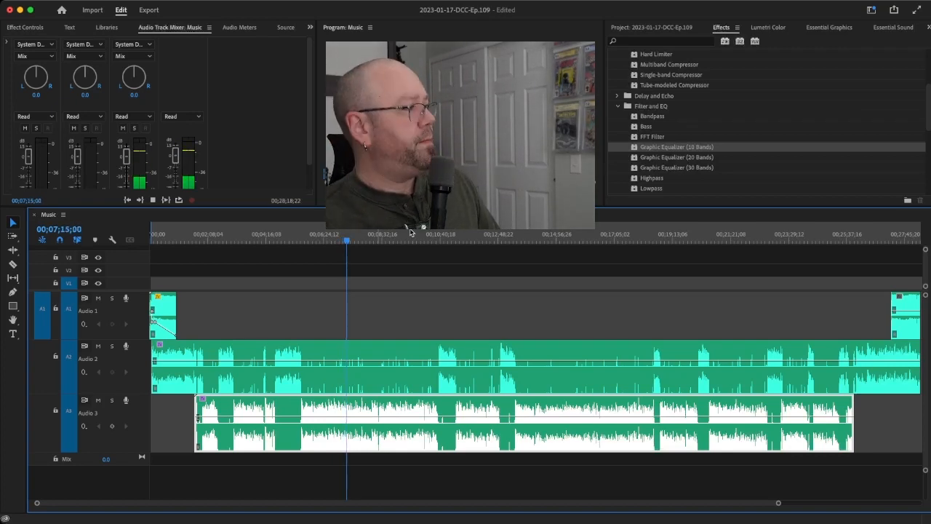
scroll(266, 150, "down", 2)
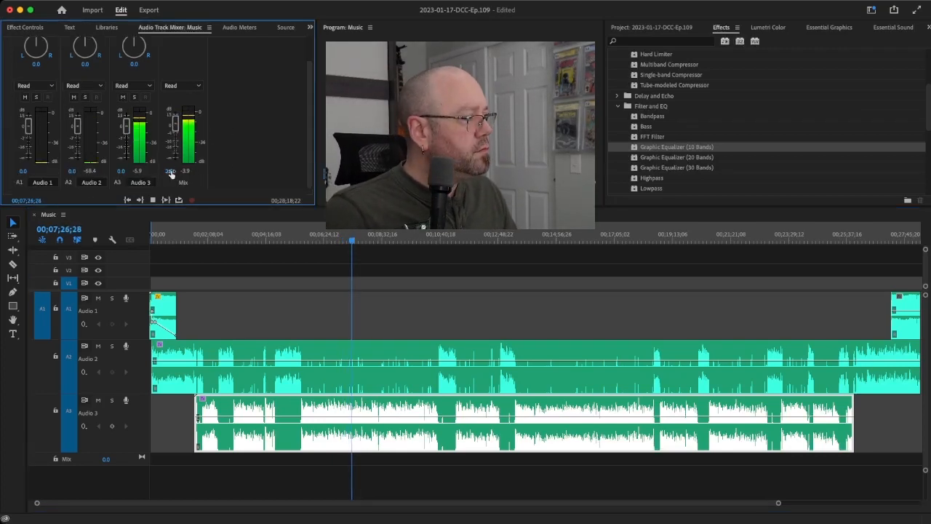
left_click(435, 242)
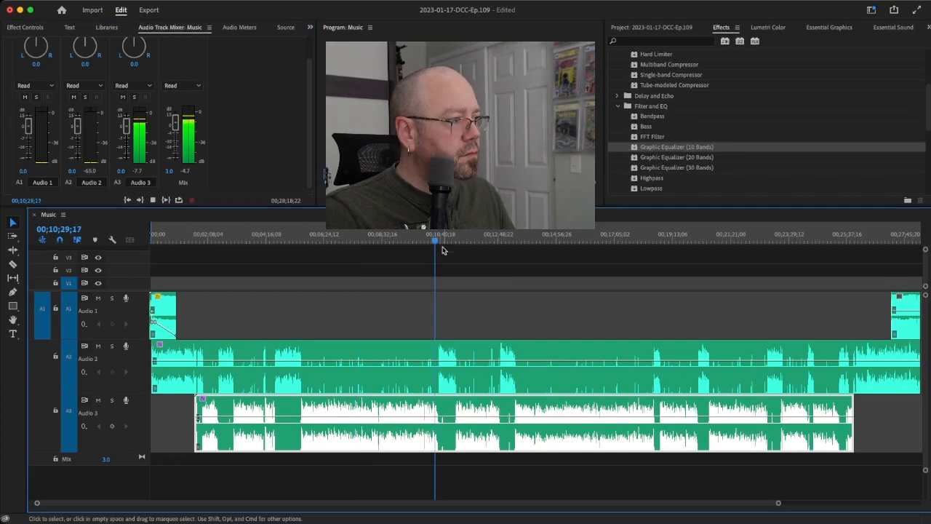
Play both voices from about 00;10;29 to 00;10;40, check the Mix level, and clear the clipping indicator.
key("space")
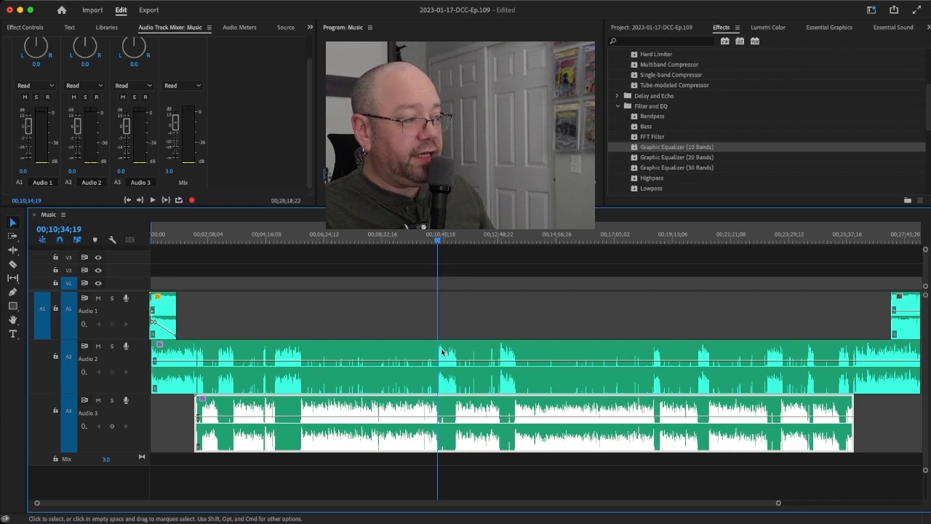
key("space")
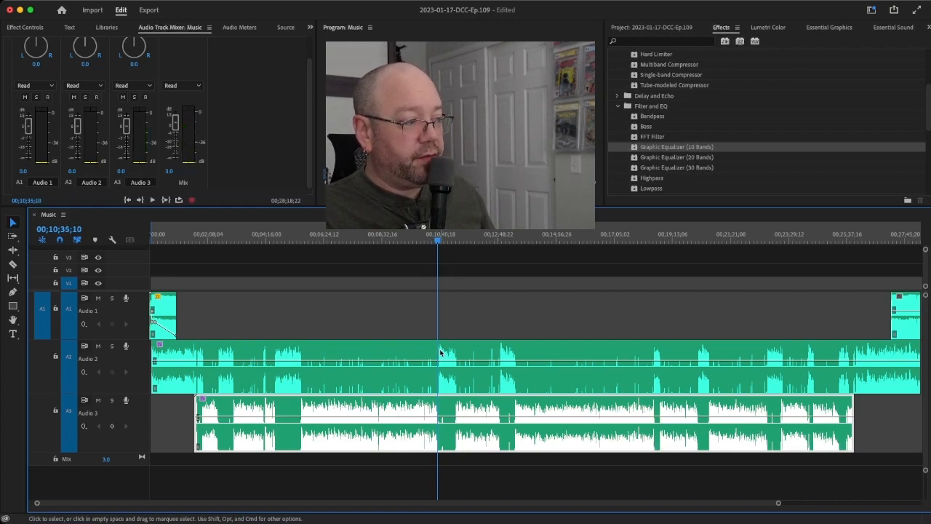
key("space")
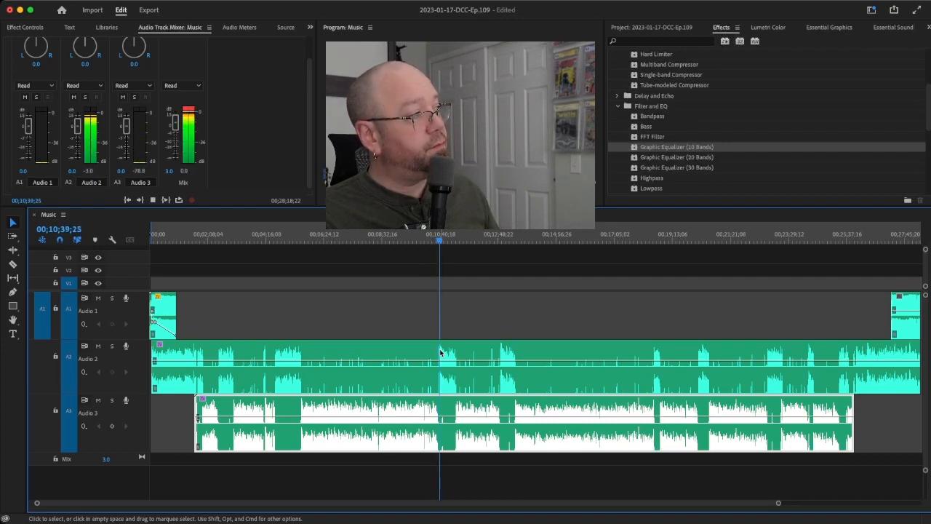
key("space")
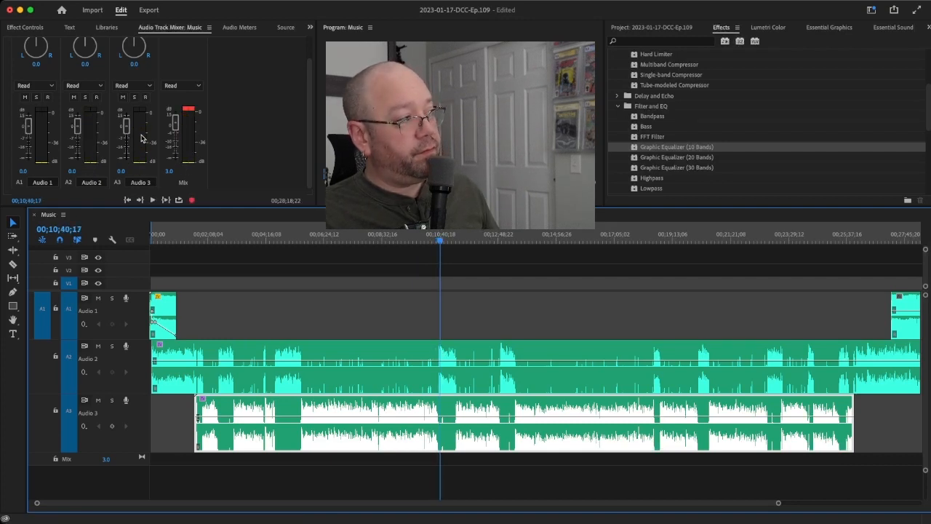
left_click(190, 111)
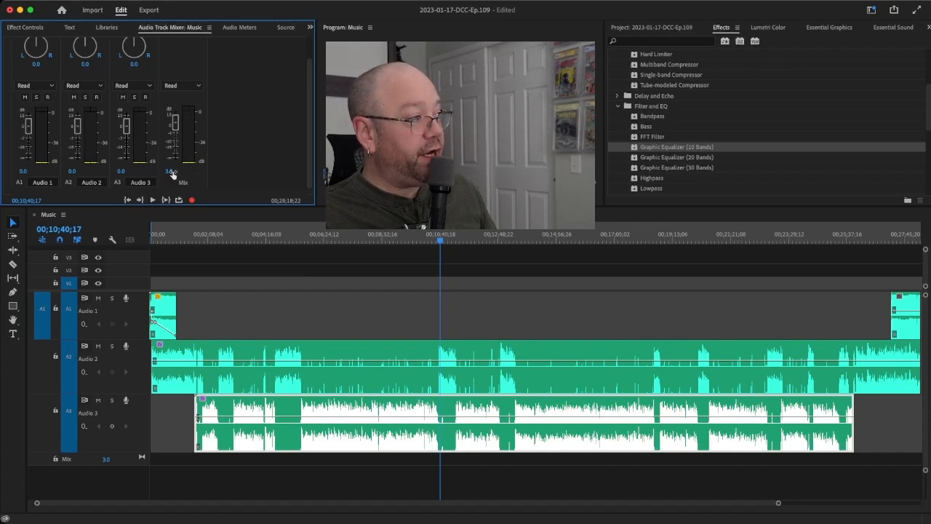
left_click(171, 172)
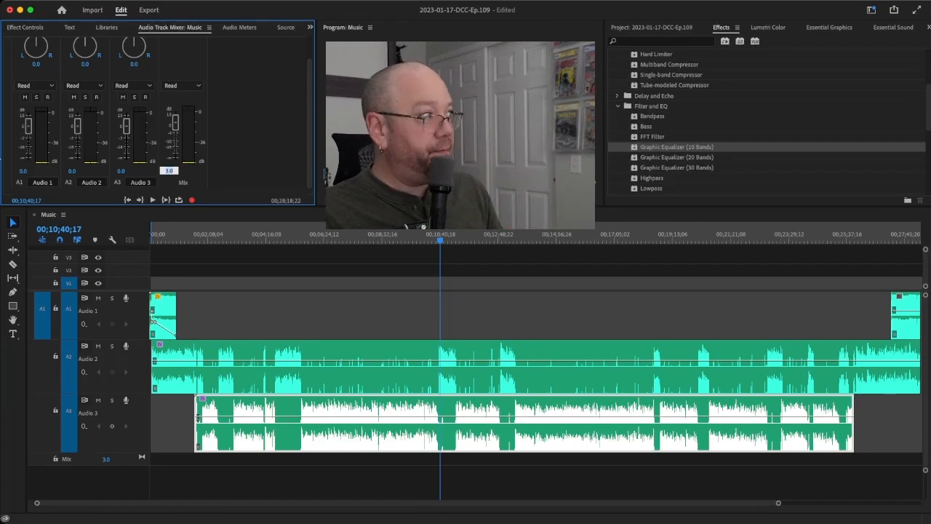
Inspect the custom setup of the Hard Limiter just before the Graphic Equalizer on the host's Audio 2 recording.
left_click(327, 353)
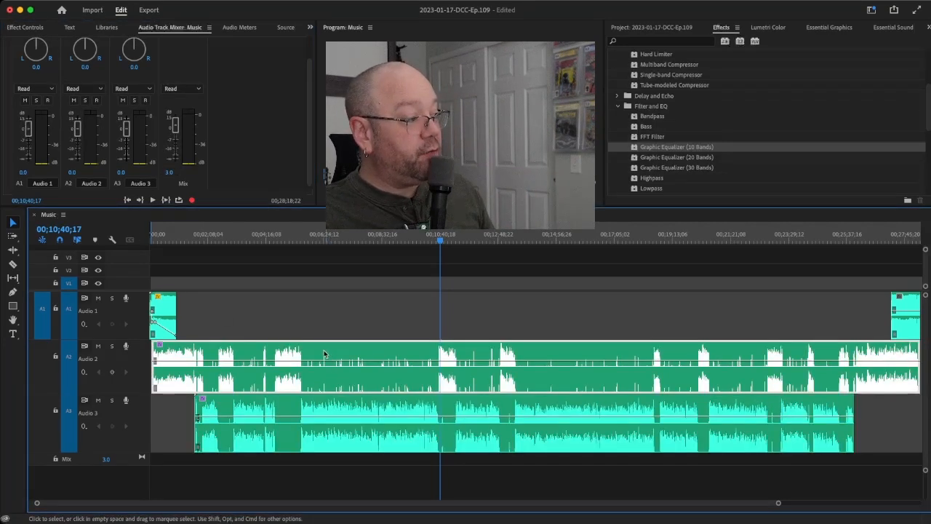
left_click(24, 28)
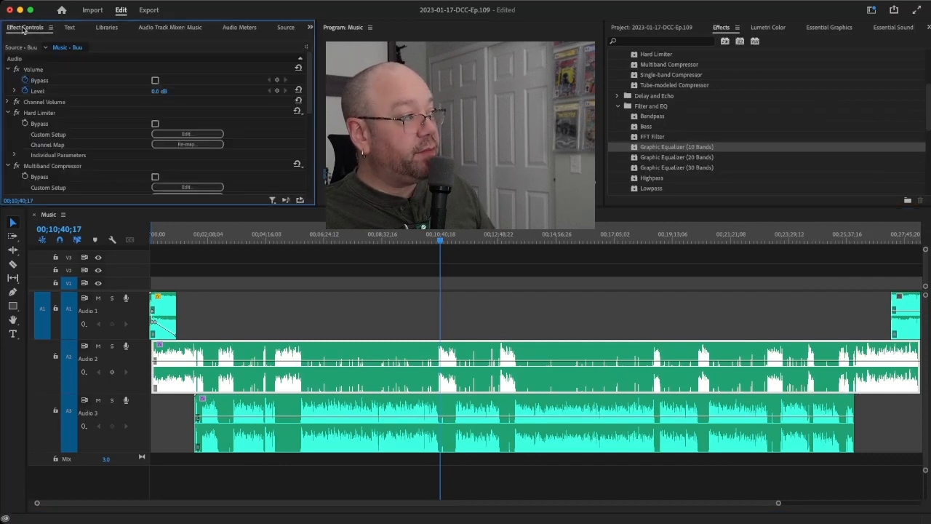
scroll(112, 151, "down", 5)
scroll(113, 136, "up", 5)
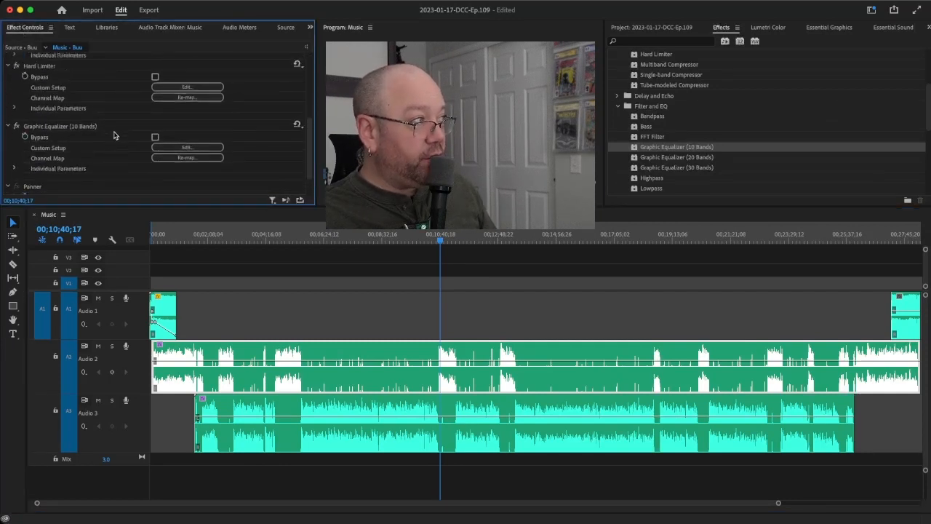
left_click(174, 98)
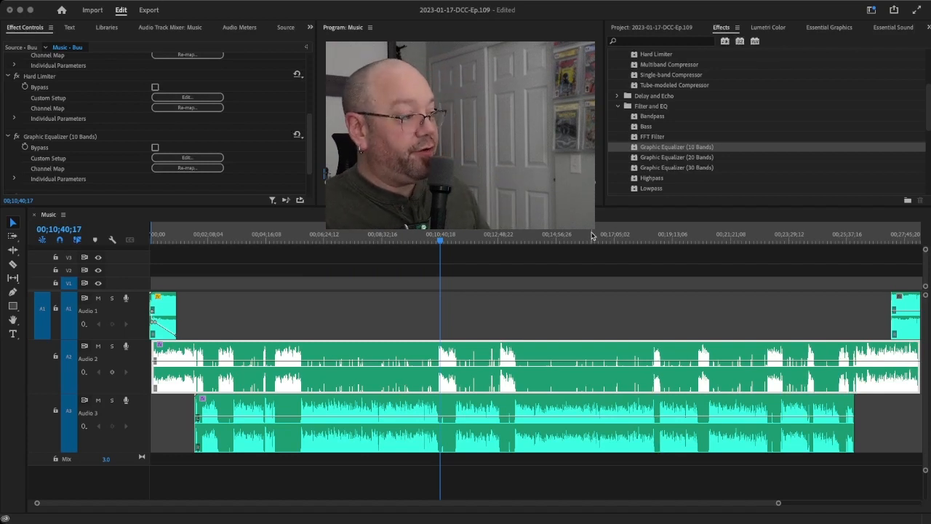
left_click(342, 66)
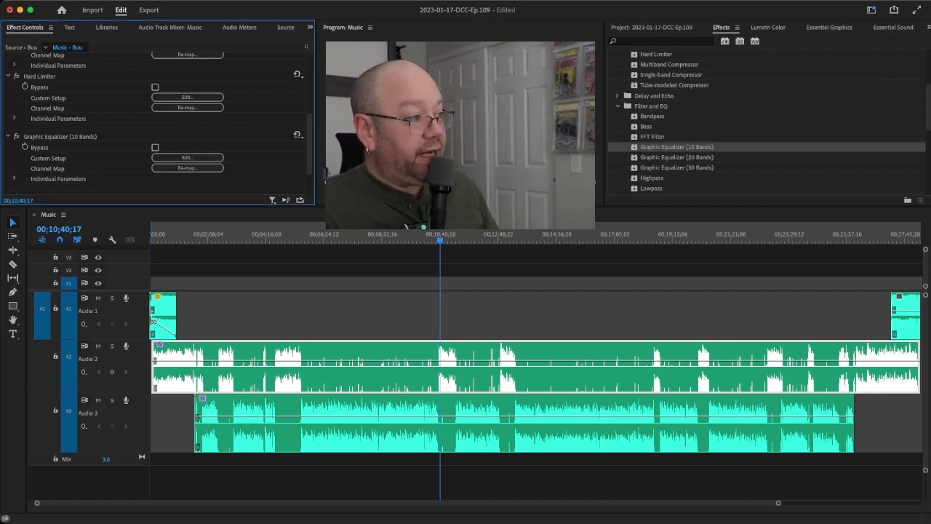
Replay the host's passage from about 00;10;33, check the track and Mix levels, and deselect the host's recording.
left_click_drag(440, 243, 437, 244)
left_click(172, 29)
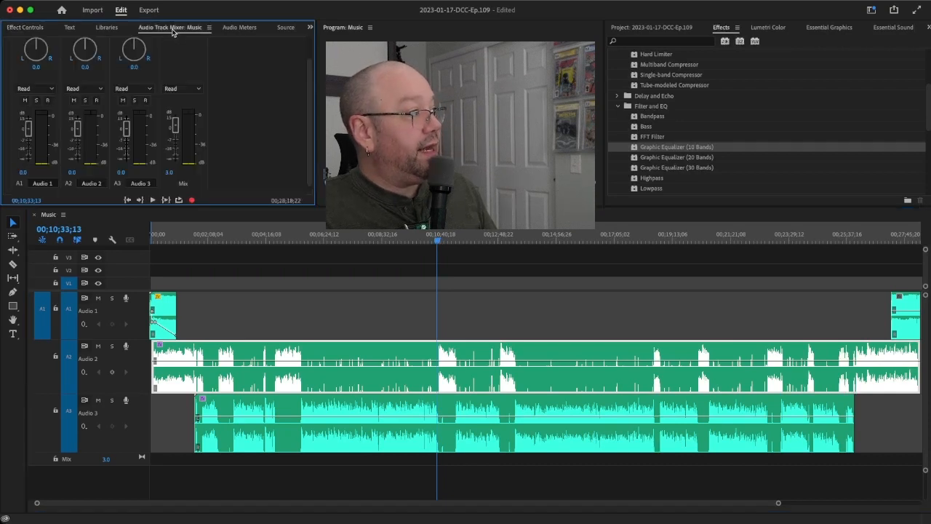
key("space")
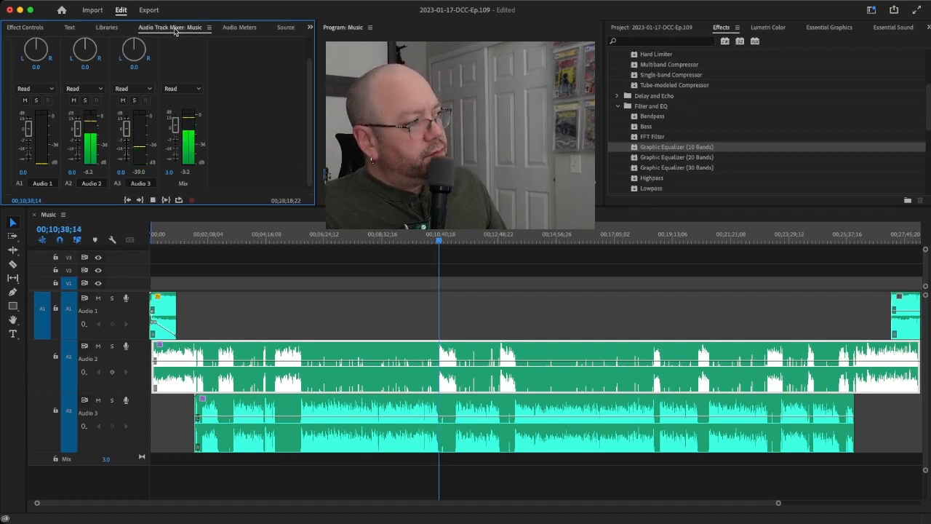
key("space")
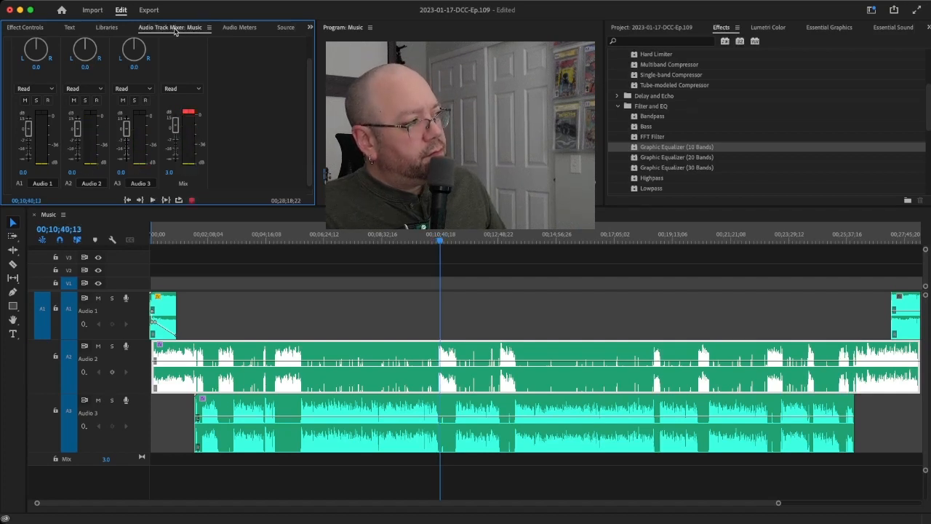
left_click(168, 174)
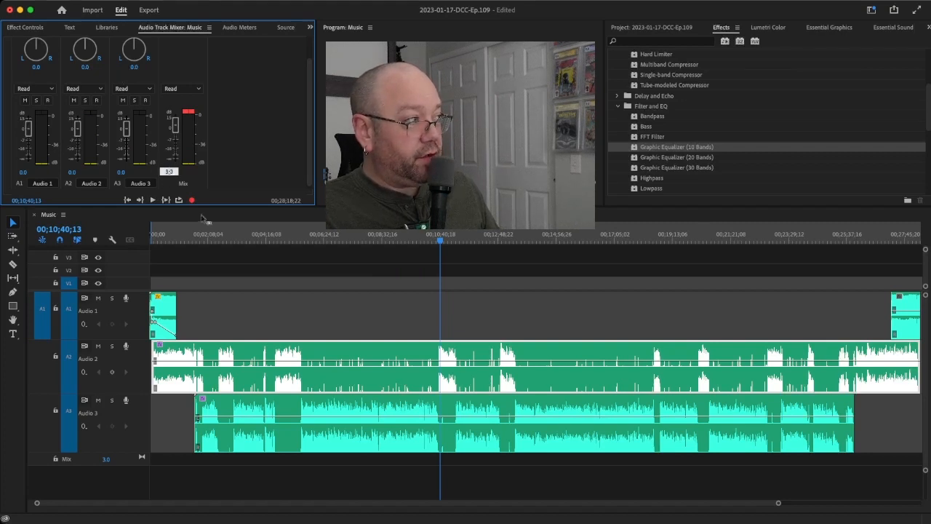
left_click(315, 268)
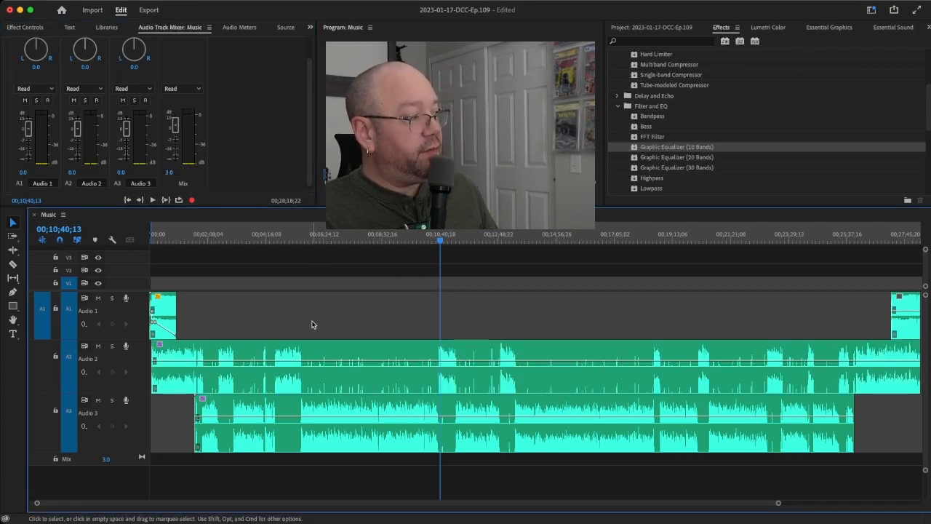
Select the host's recording on Audio 2 and review its effects from the Hard Limiter down to the Panner.
left_click(40, 30)
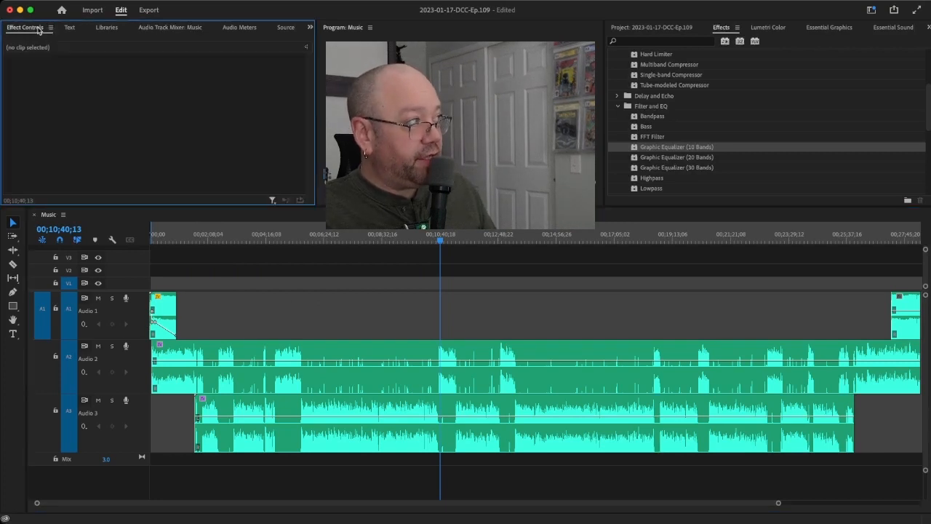
left_click(390, 341)
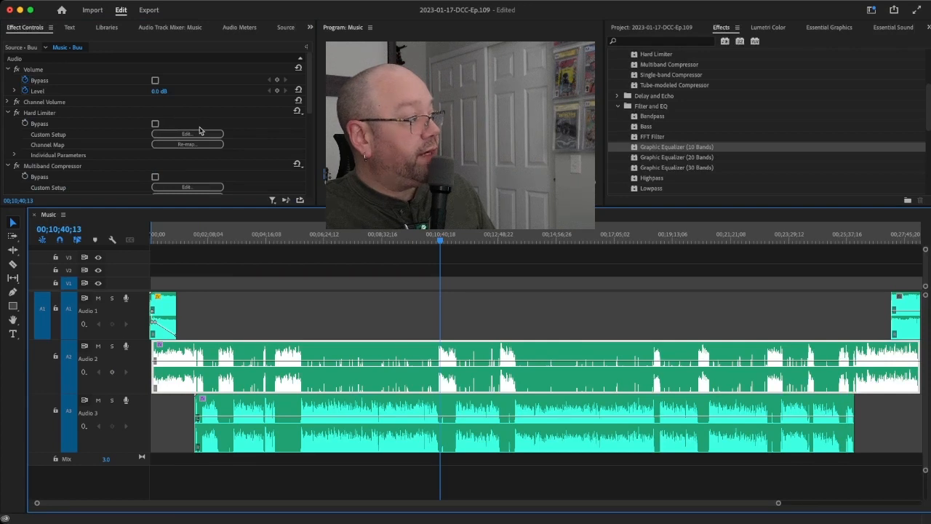
scroll(200, 129, "down", 2)
scroll(199, 129, "down", 2)
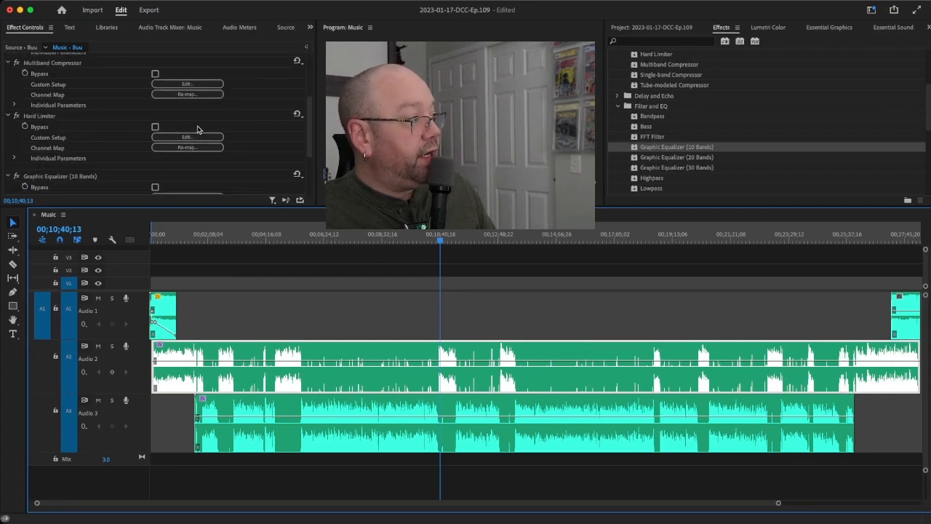
scroll(199, 130, "down", 3)
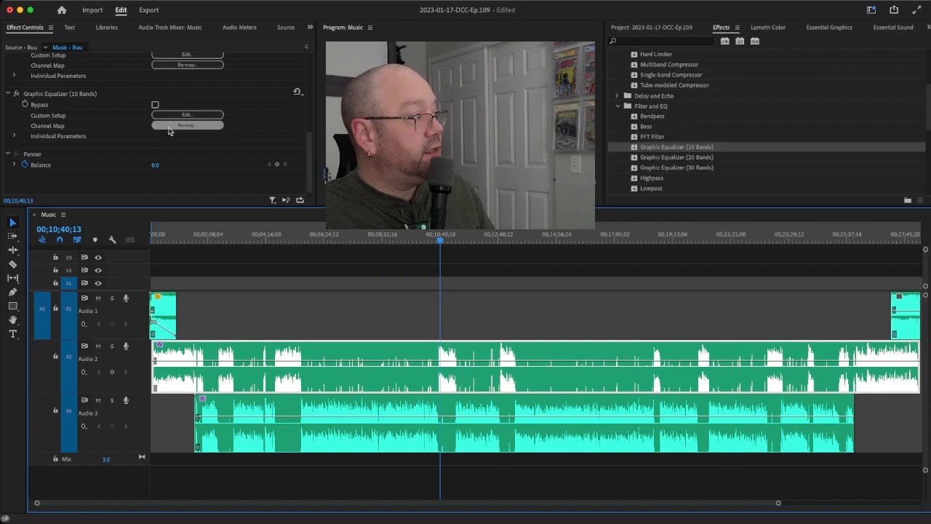
scroll(168, 130, "up", 3)
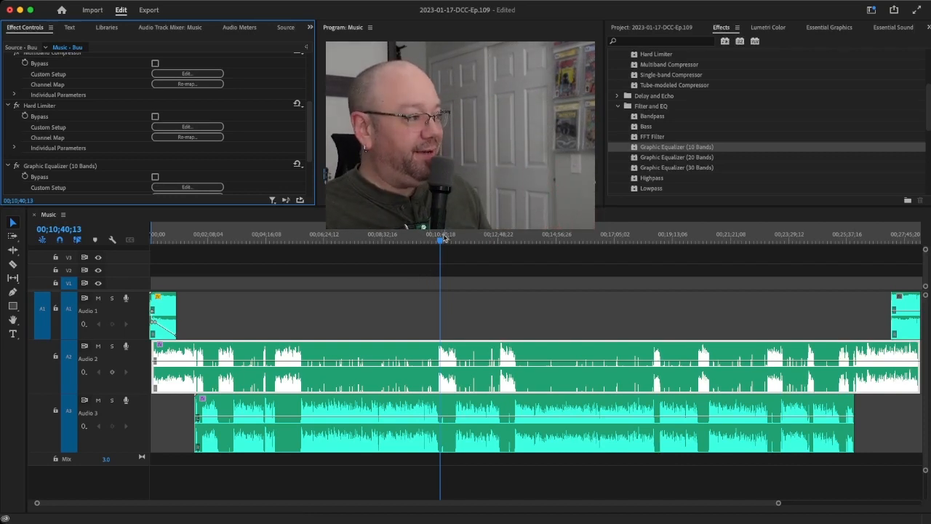
Replay the host's passage around 00;10;39 and check the Audio 2 and Mix levels in the Audio Track Mixer.
left_click_drag(440, 241, 439, 243)
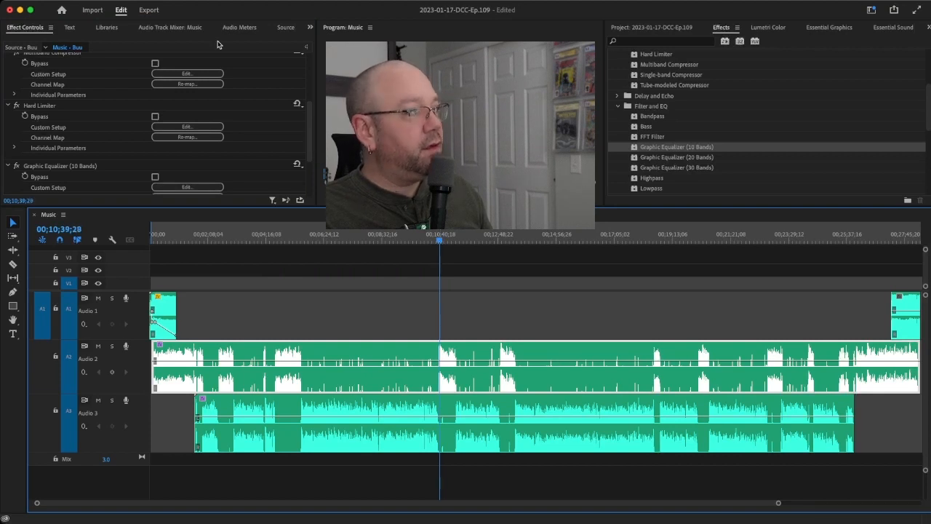
left_click(191, 32)
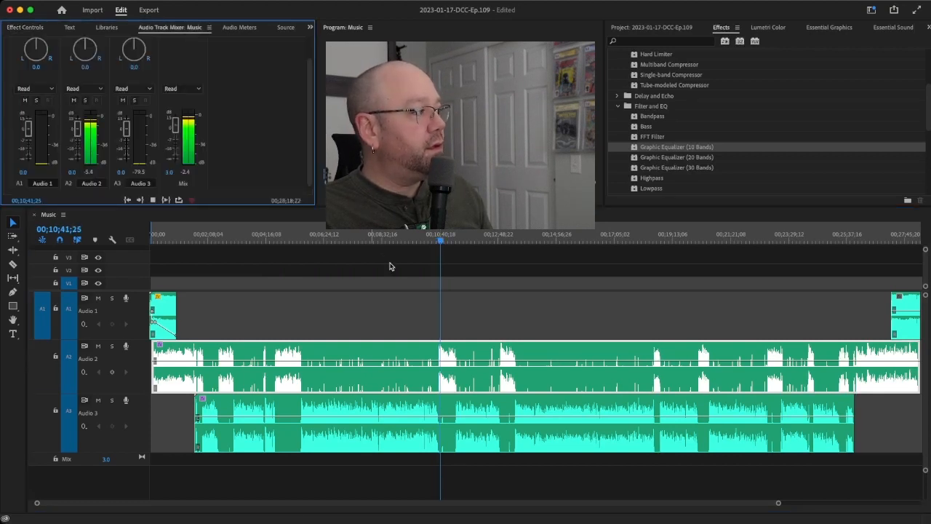
left_click_drag(438, 244, 436, 245)
key("space")
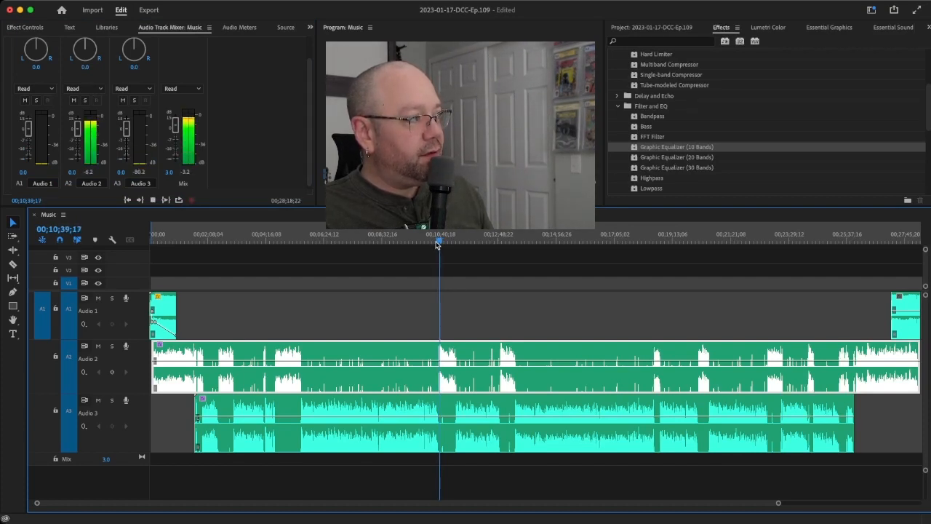
key("space")
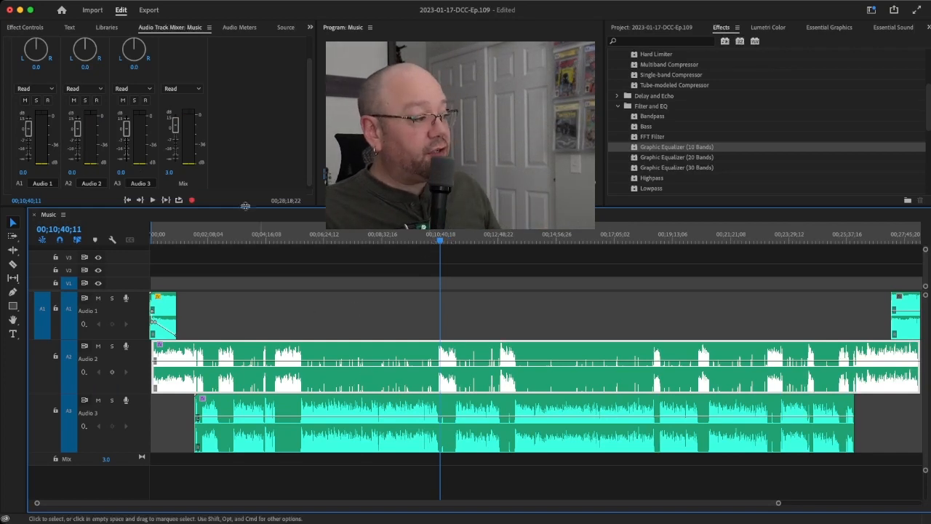
Return to the host recording's effects and open the custom setup of the Hard Limiter below the Multiband Compressor.
left_click(26, 27)
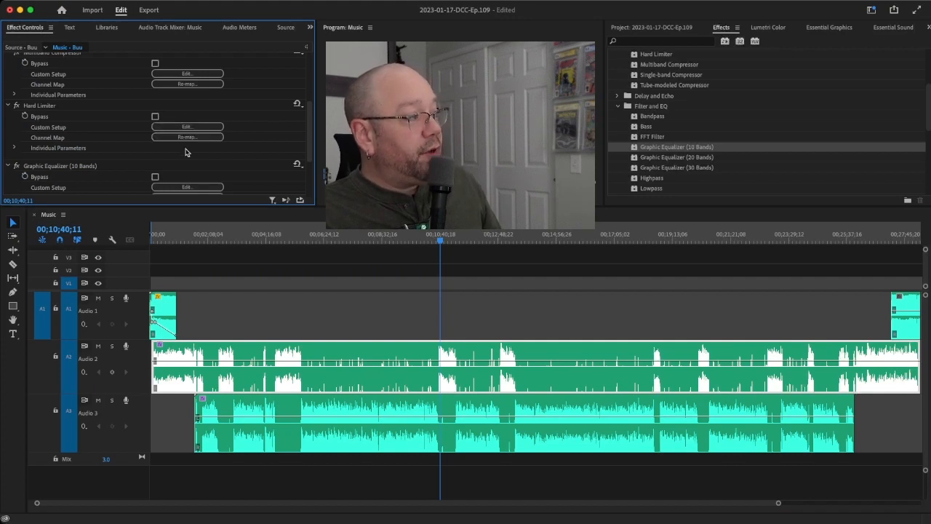
scroll(186, 152, "down", 5)
scroll(184, 102, "up", 6)
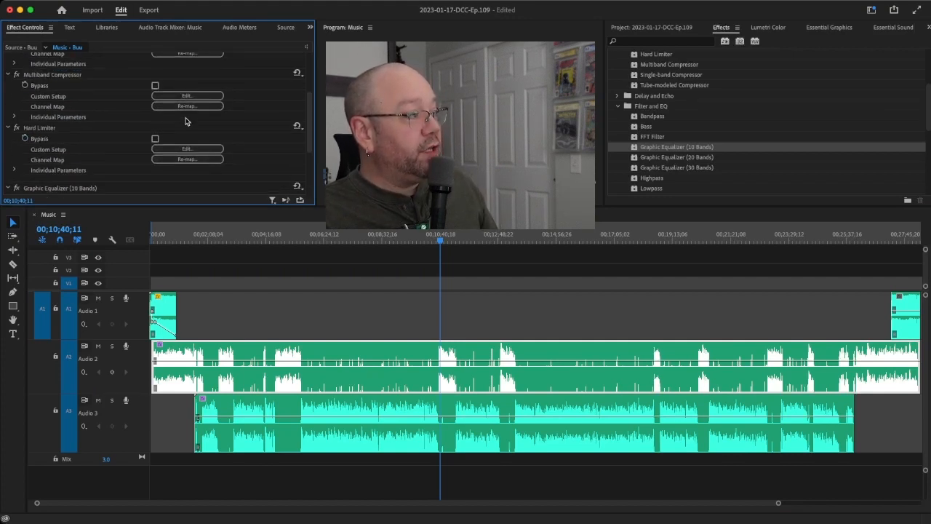
left_click(187, 149)
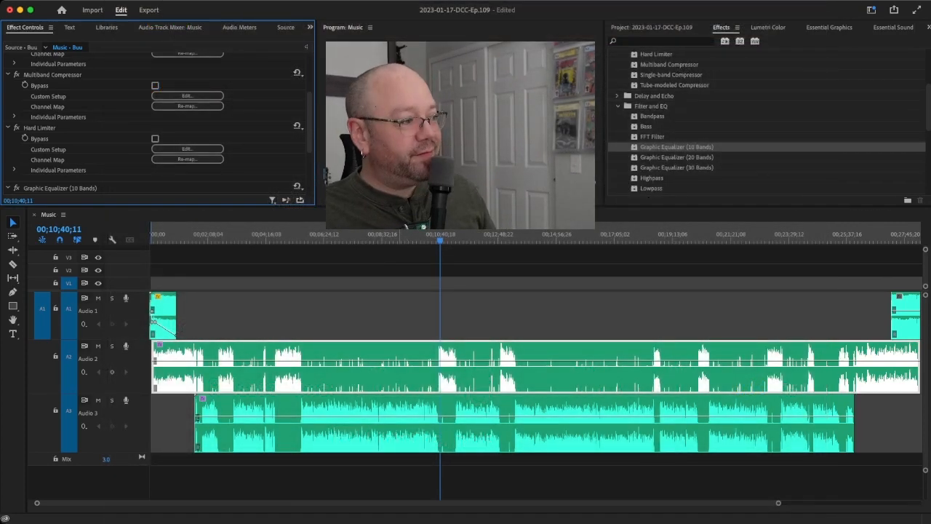
Play the host's passage around 00;10;41 to 00;10;48 again while checking the Audio 2 and Mix levels.
left_click(440, 242)
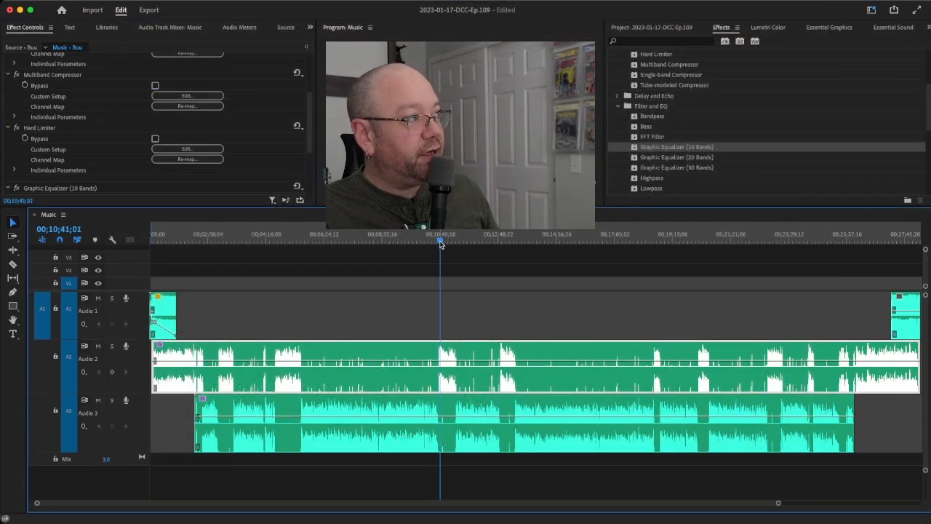
left_click(170, 27)
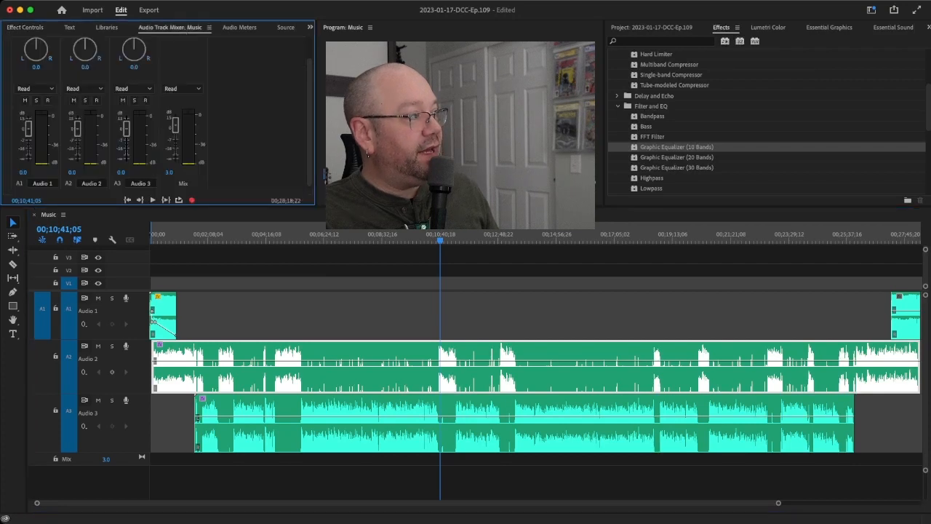
left_click(438, 242)
key("space")
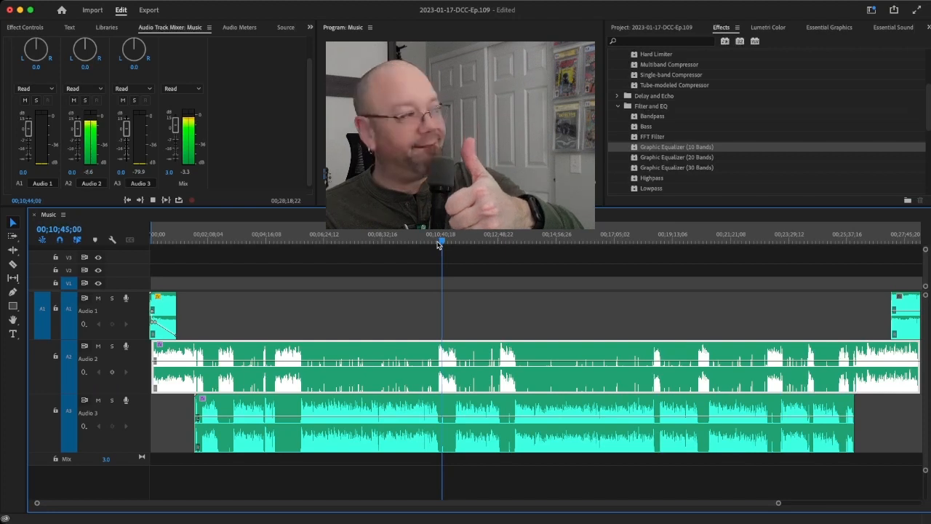
key("space")
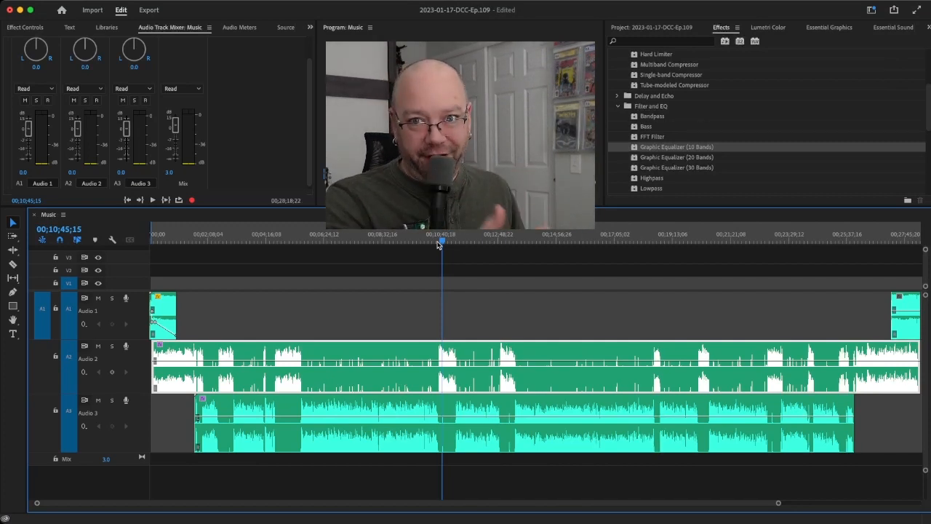
key("space")
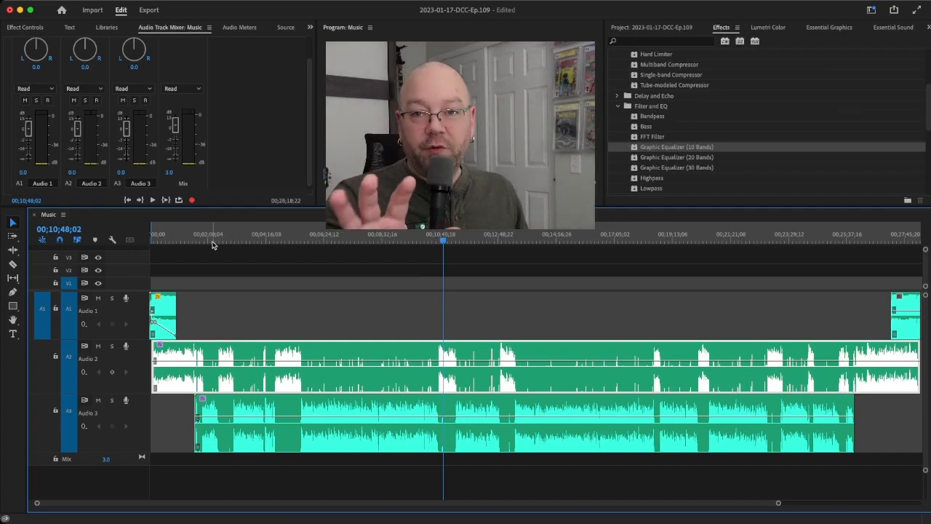
Select the recording on Audio 3 and shift it slightly later in the timeline, checking its speech start around 00;01;58;07.
left_click_drag(211, 244, 204, 245)
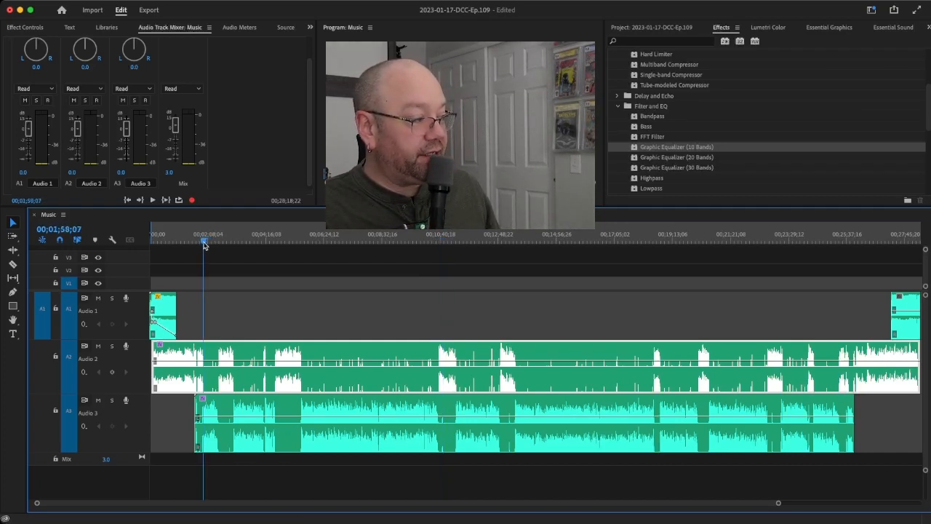
left_click(285, 403)
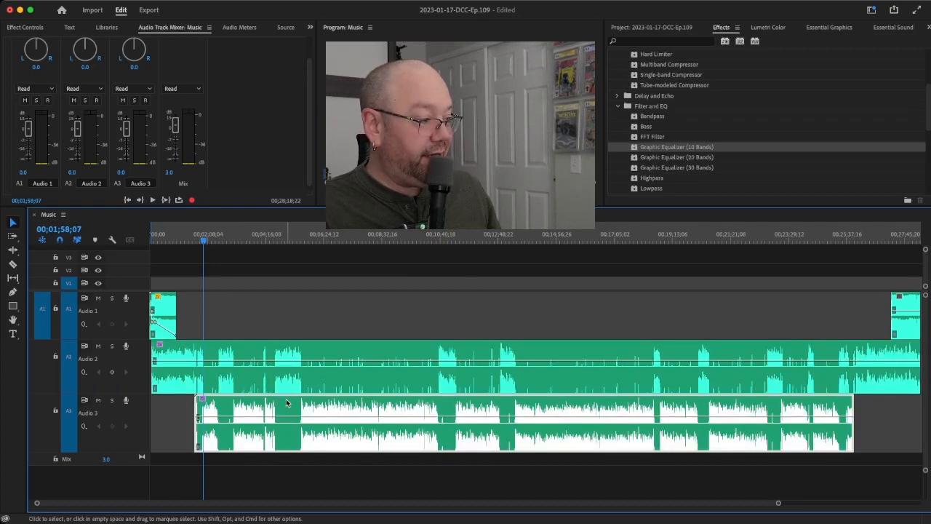
left_click_drag(286, 400, 289, 402)
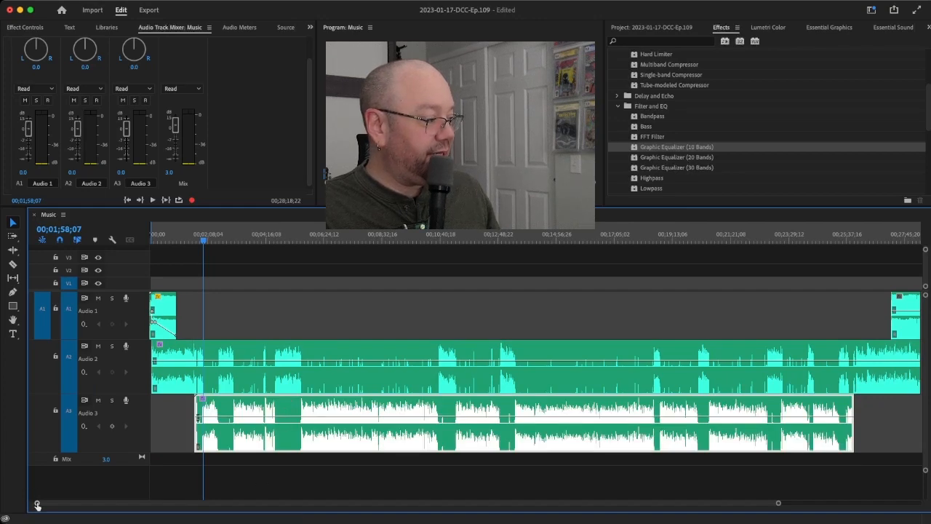
left_click_drag(37, 505, 296, 503)
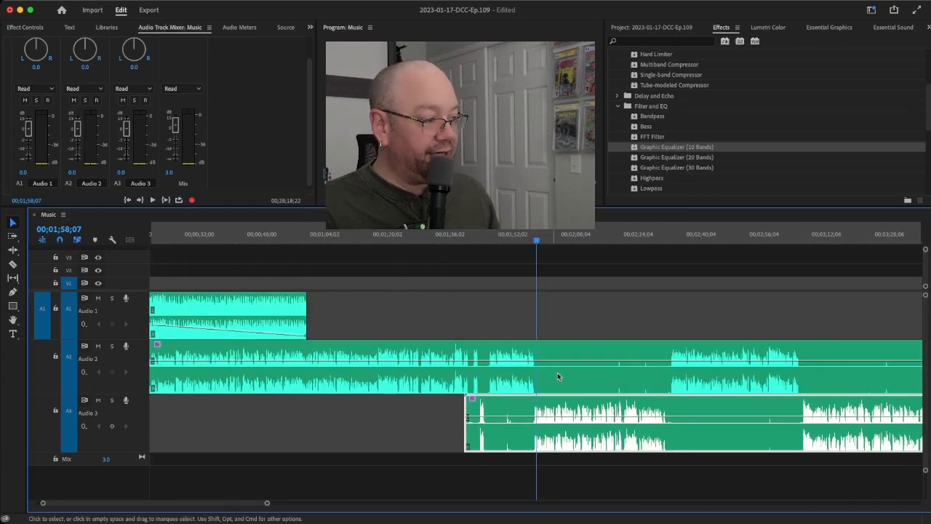
mouse_move(701, 401)
left_mouse_down()
mouse_move(717, 401)
mouse_move(700, 402)
left_mouse_up()
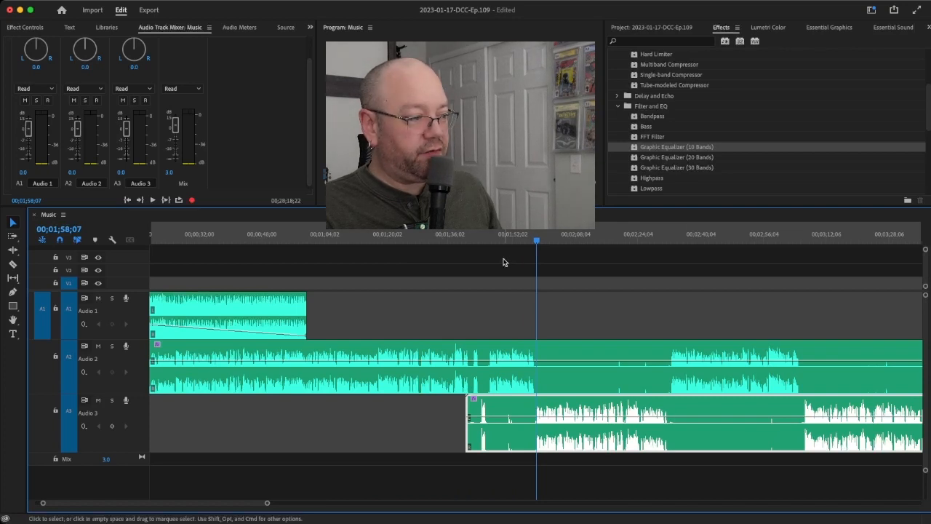
Split the Audio 2 and Audio 3 recordings together at 00;01;43;21, 00;01;45;24 and 00;01;57;23, where the speaker changes.
left_click_drag(484, 245, 480, 246)
key("super+shift+k")
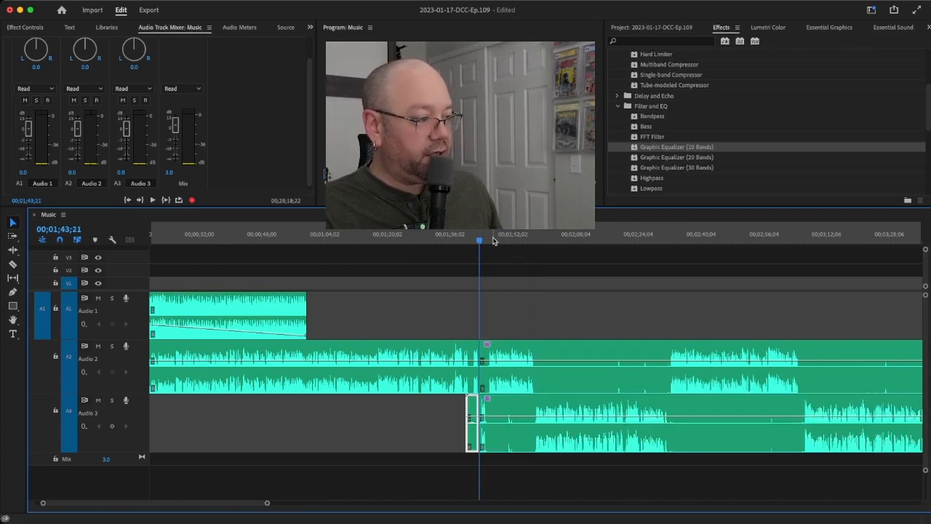
left_click(489, 245)
key("super+shift+k")
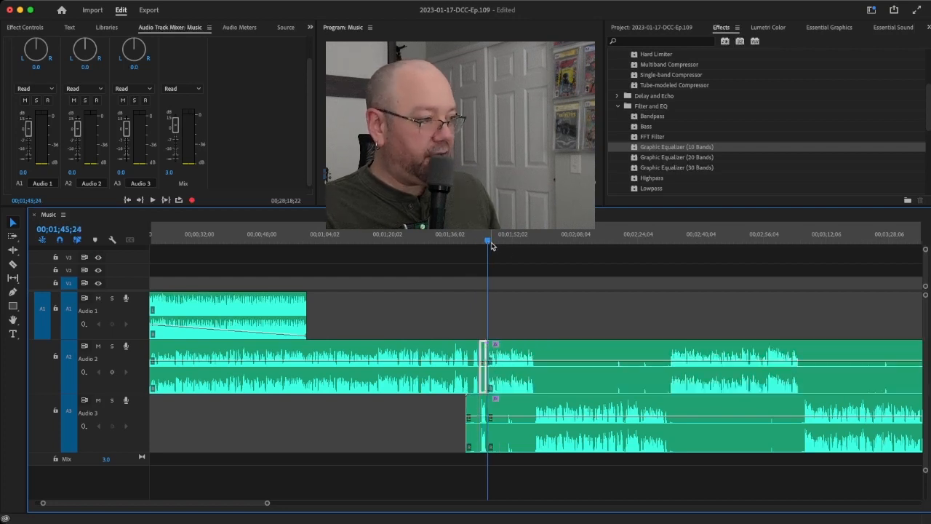
left_click(533, 247)
left_click(534, 247)
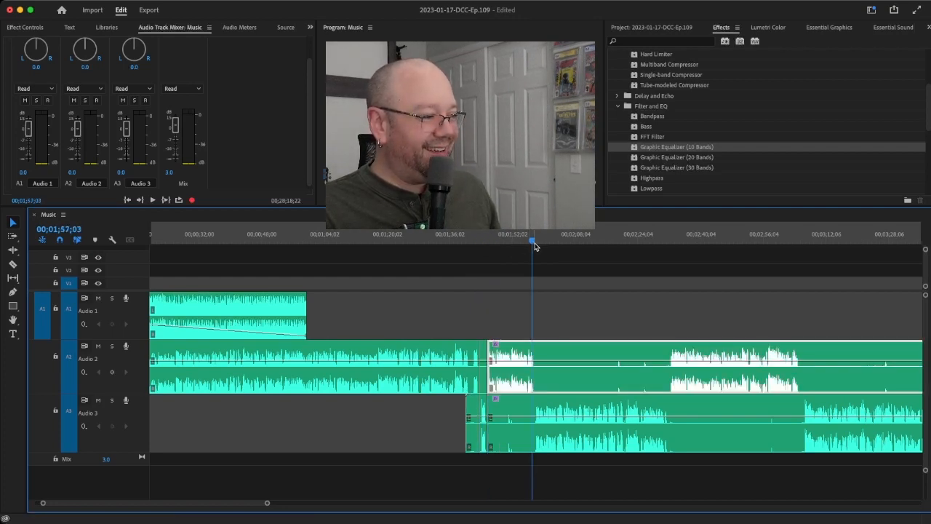
left_click_drag(531, 245, 535, 246)
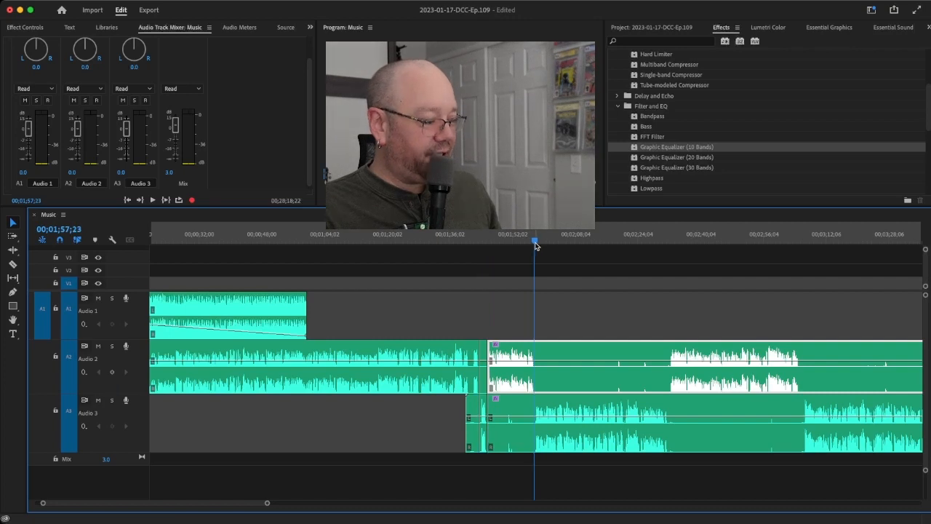
key("super+shift+k")
Split both voice recordings at 00;02;32;05 and 00;03;05;27 to isolate the host's passage on Audio 2.
left_click(669, 246)
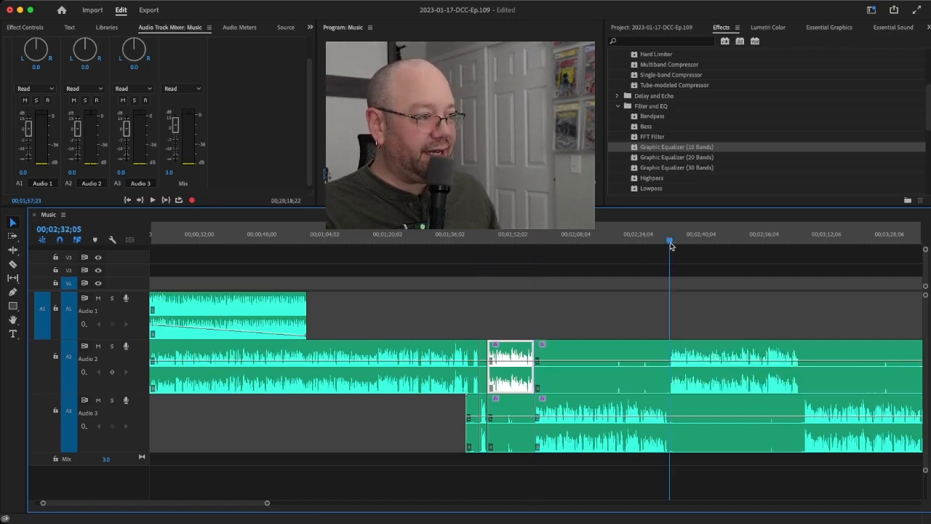
key("super+shift+k")
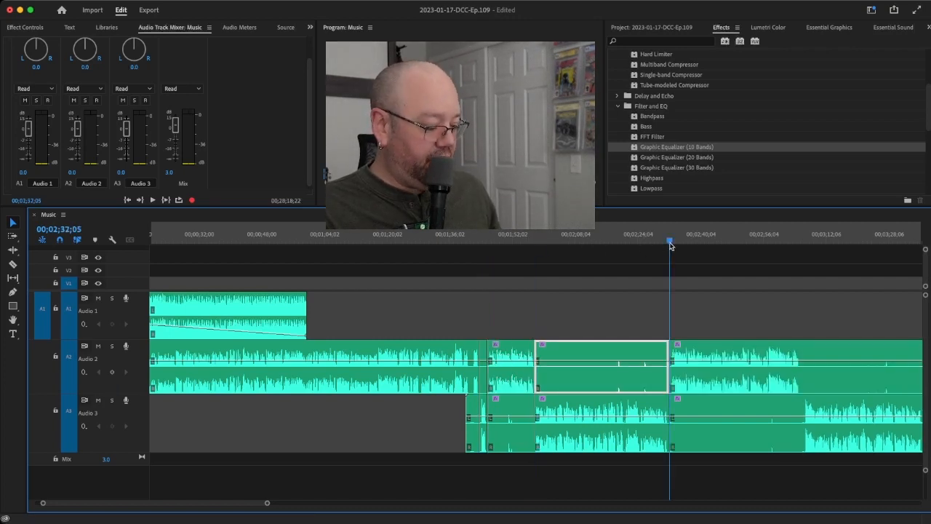
left_click(806, 246)
left_click_drag(805, 246, 802, 246)
key("super+shift+k")
Split both voice recordings at about 00;04;10;28 and 00;04;15;28, around the host's short interjection.
scroll(796, 346, "down", 10)
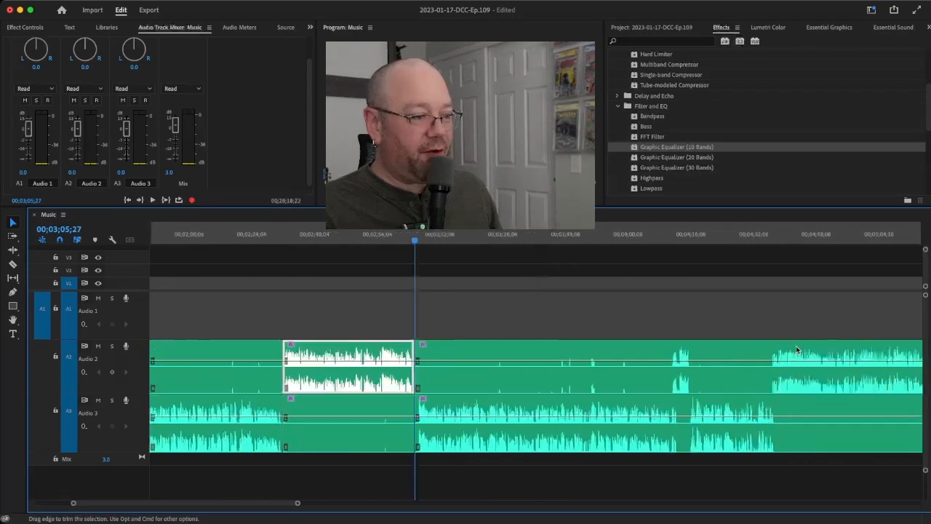
left_click(625, 245)
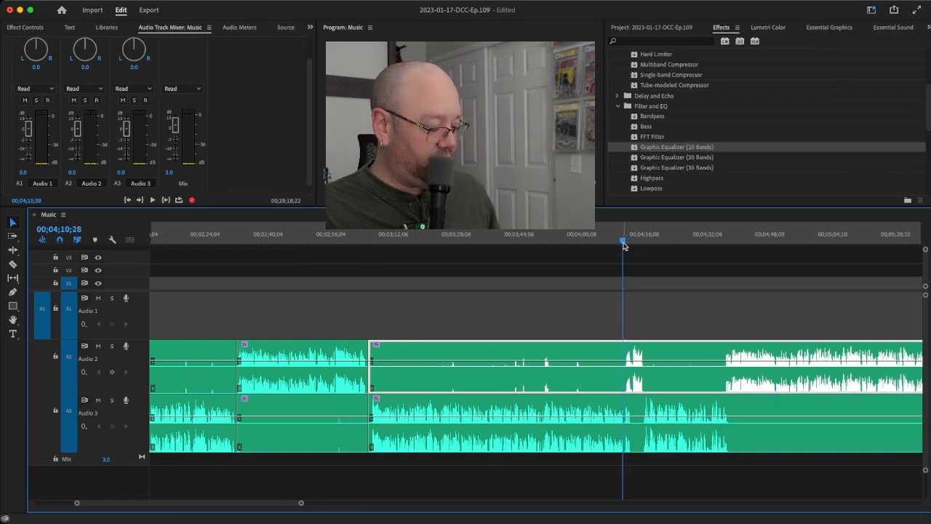
key("super+shift+k")
left_click(644, 246)
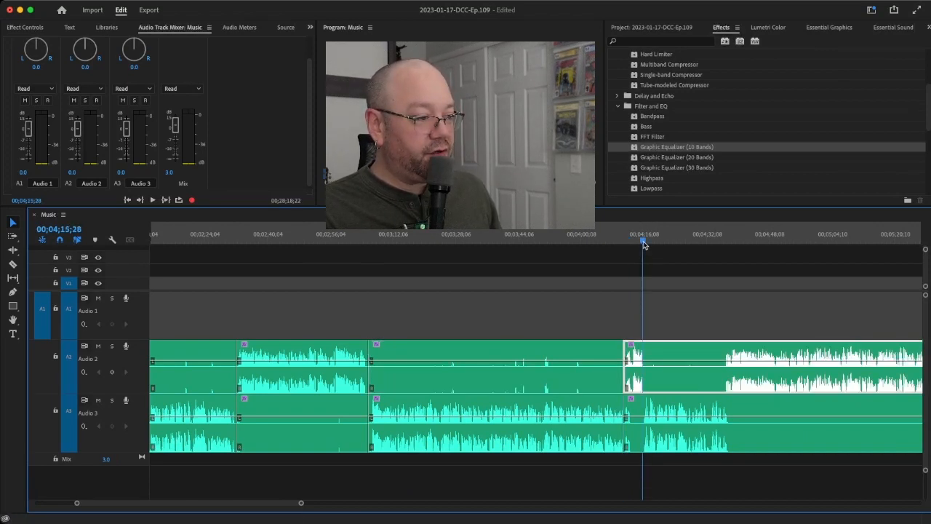
Split both voice recordings at 00;04;37;03 and 00;05;34;11, at the start and end of the host's long passage.
left_click(725, 245)
left_click_drag(726, 246, 727, 246)
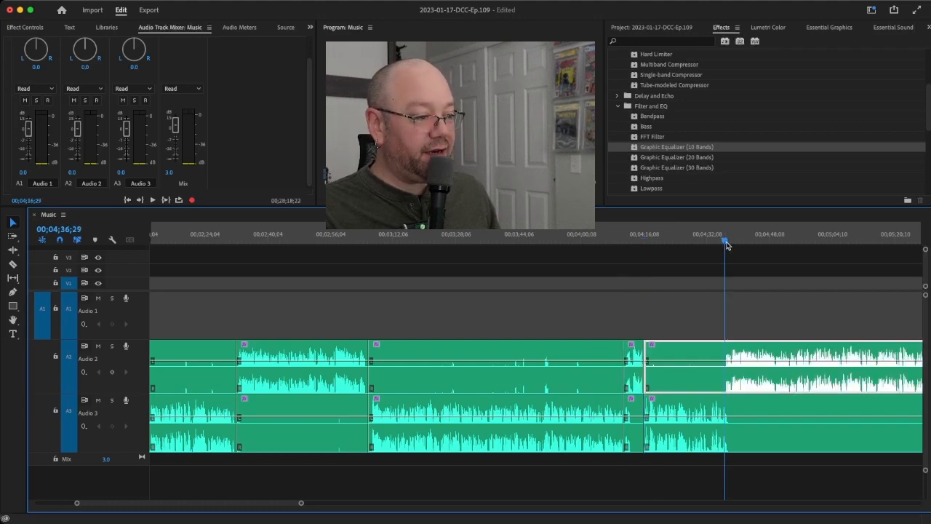
key("super+k")
scroll(732, 328, "right", 10)
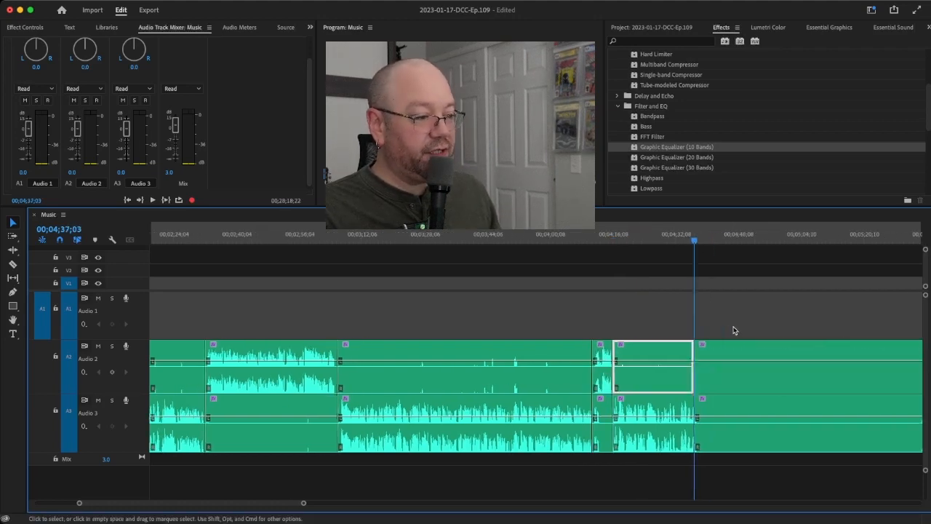
left_click_drag(570, 246, 564, 250)
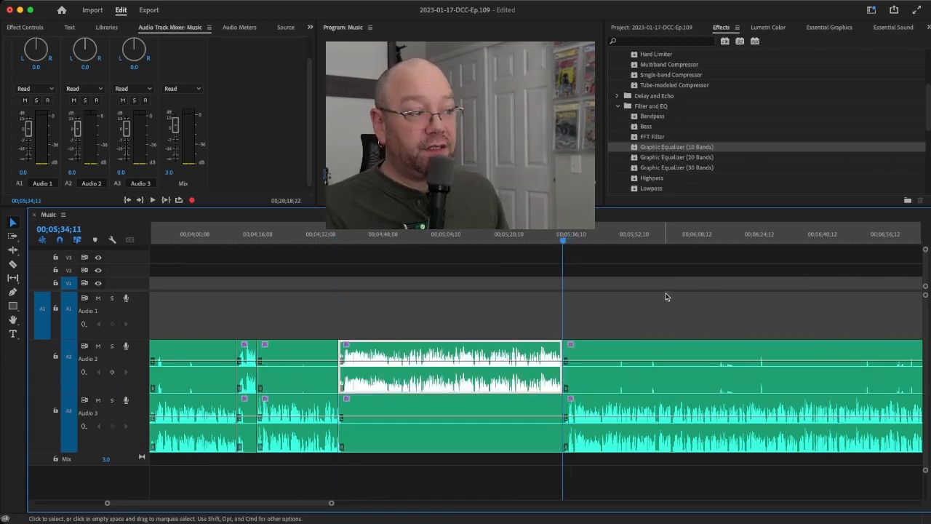
Split both voice recordings at 00;10;37;16 and about 00;11;16, around the host's passage on Audio 2.
scroll(664, 297, "right", 9)
scroll(662, 296, "right", 20)
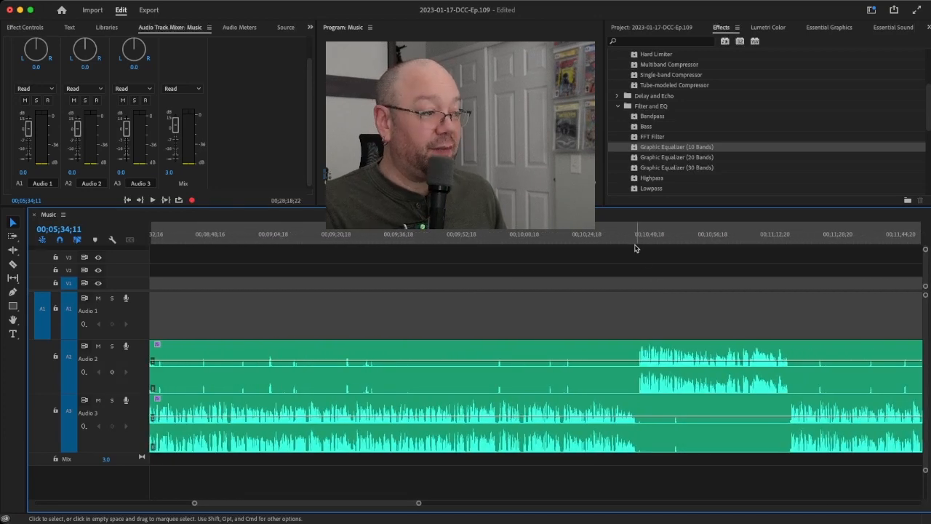
left_click_drag(632, 246, 638, 244)
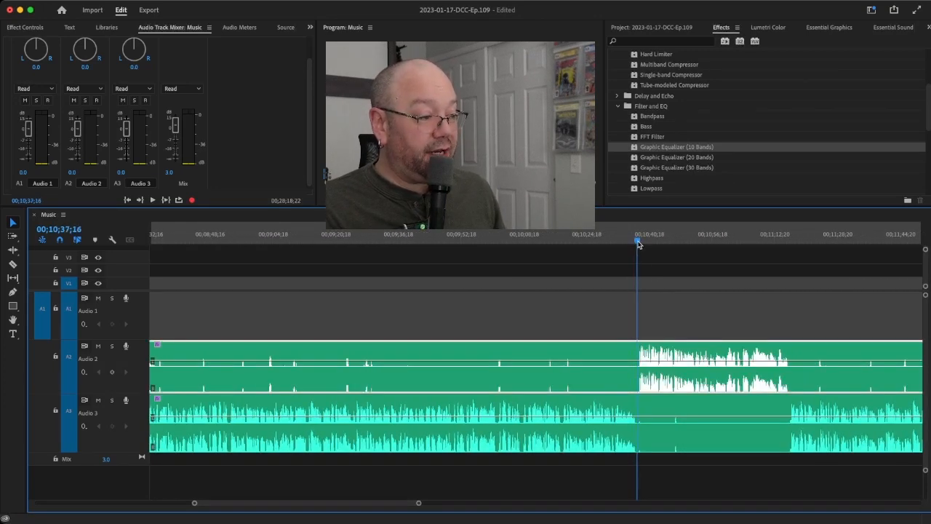
key("shift+super+k")
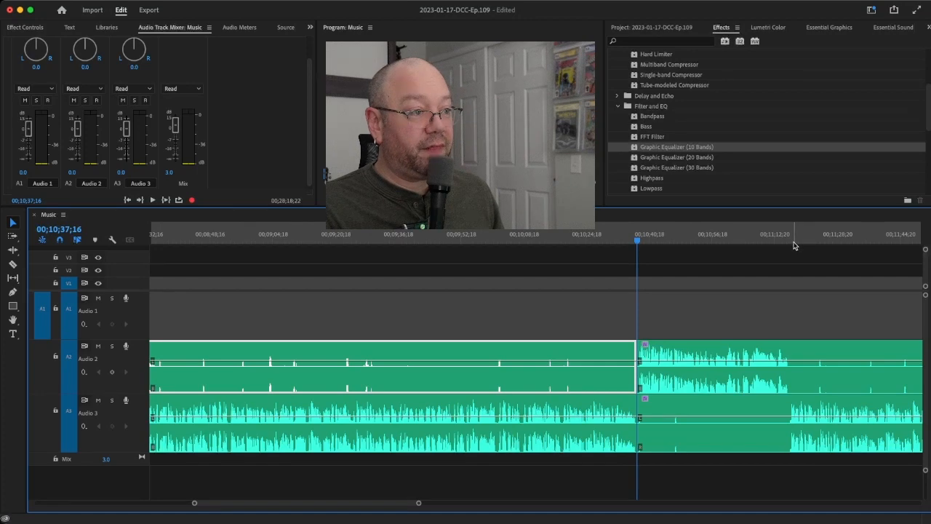
left_click(790, 243)
left_click(829, 364)
key("shift+super+k")
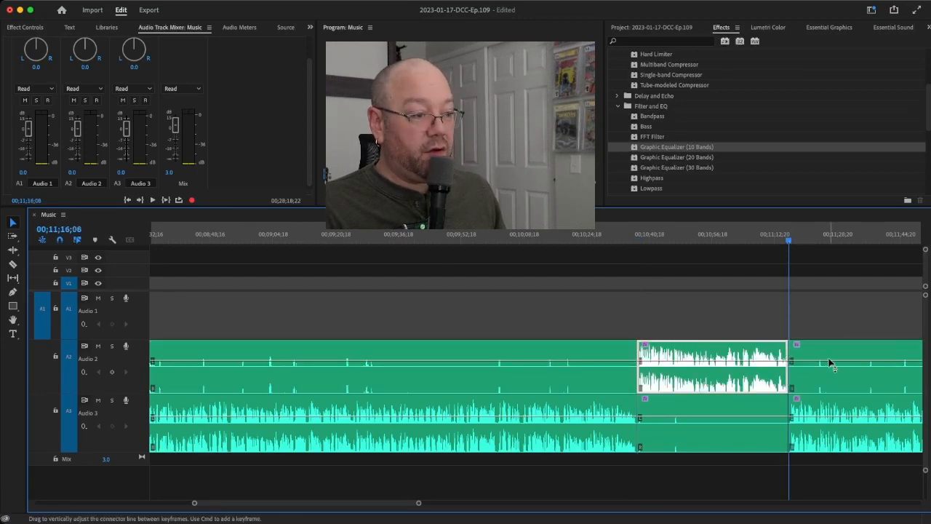
Split both voice recordings at 00;12;53;00 and 00;13;27;07 to separate the host's passage from the guest's speech.
scroll(830, 363, "right", 10)
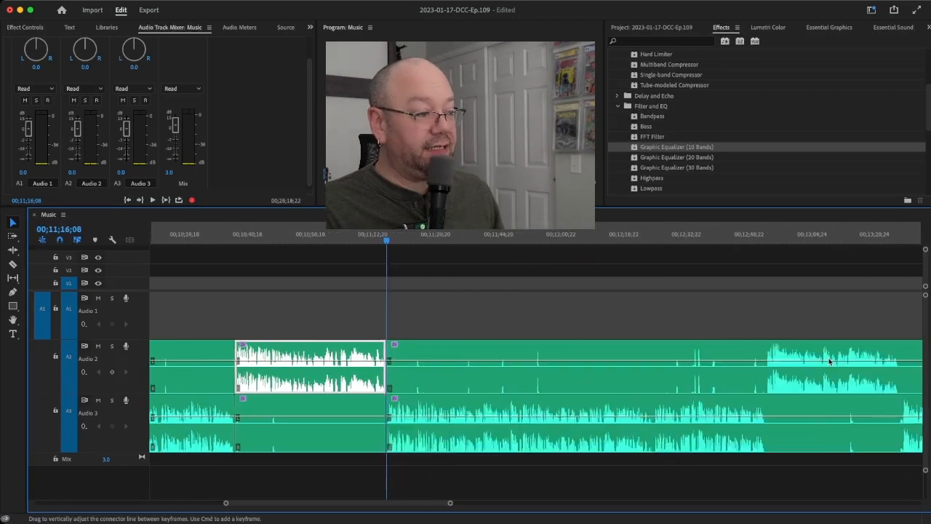
left_click(767, 244)
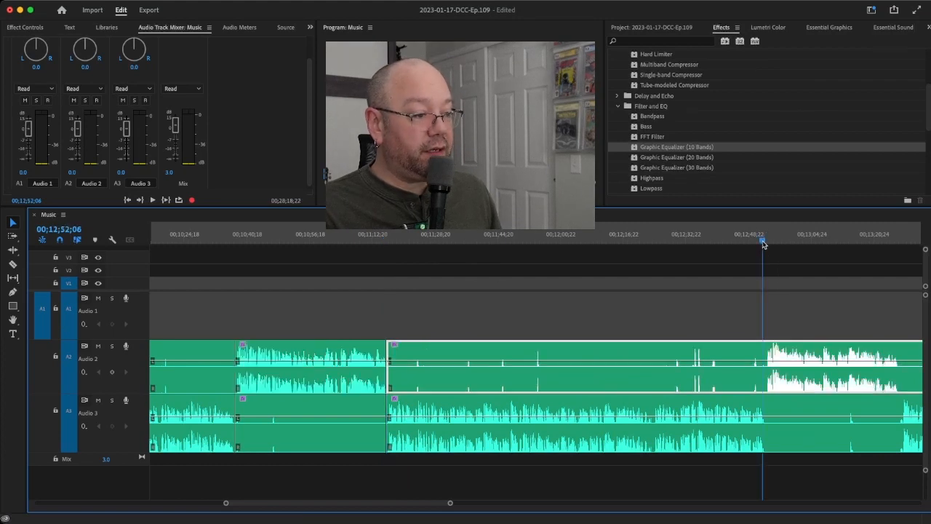
key("super+k")
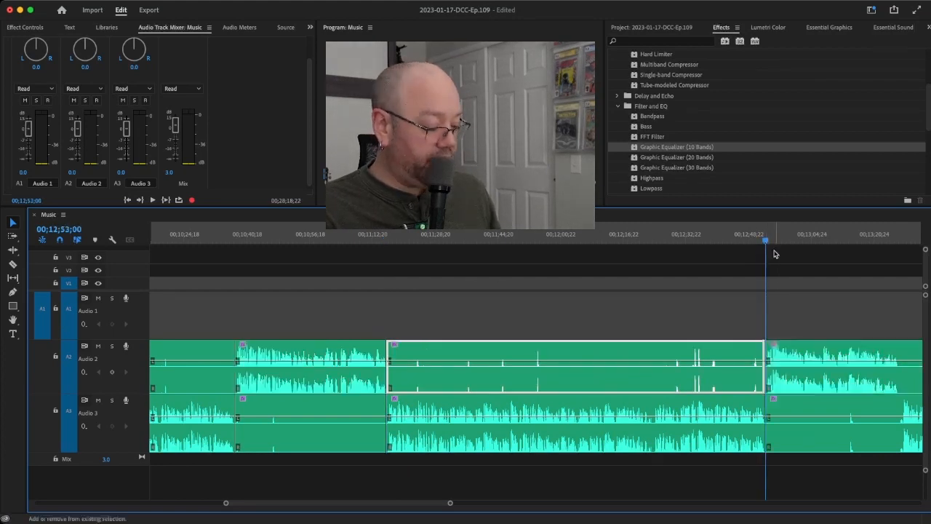
left_click(895, 238)
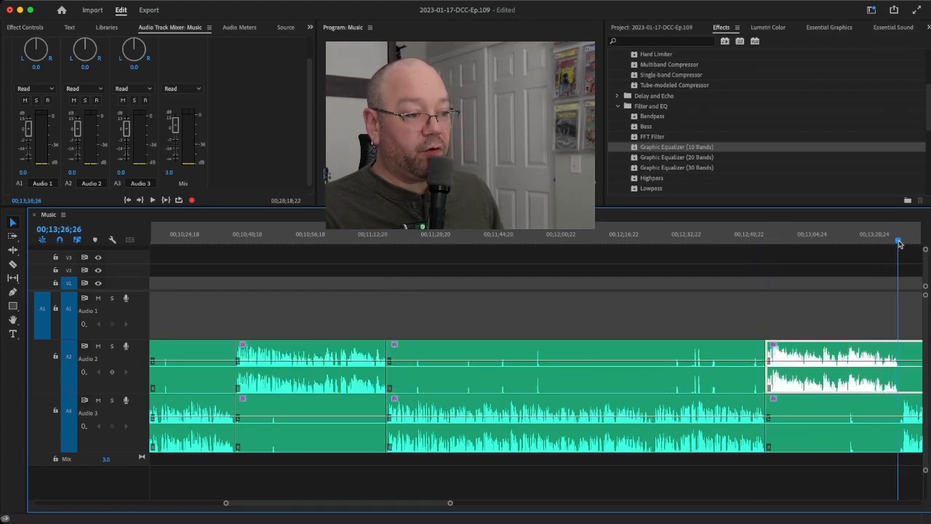
key("super+k")
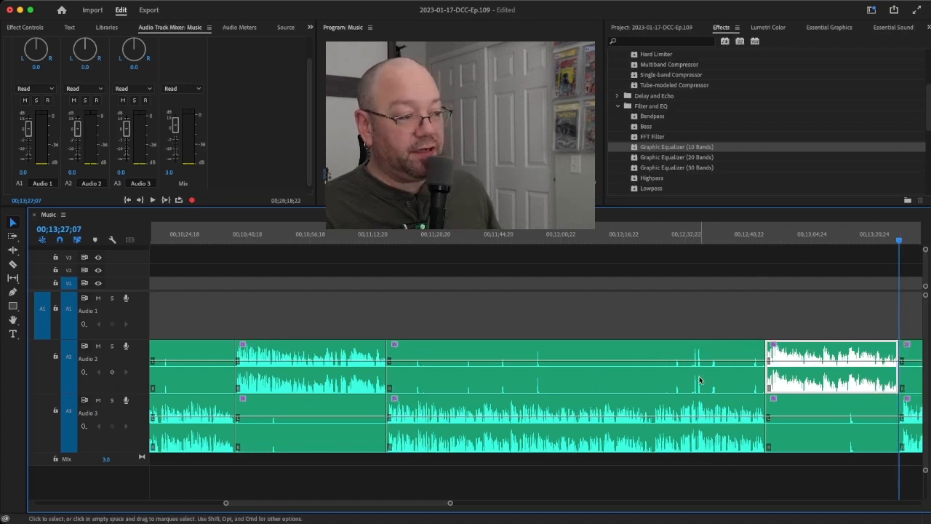
Split both voice recordings at 00;18;31;23 and 00;18;46;23, around the host's brief passage on Audio 2.
scroll(713, 375, "right", 5)
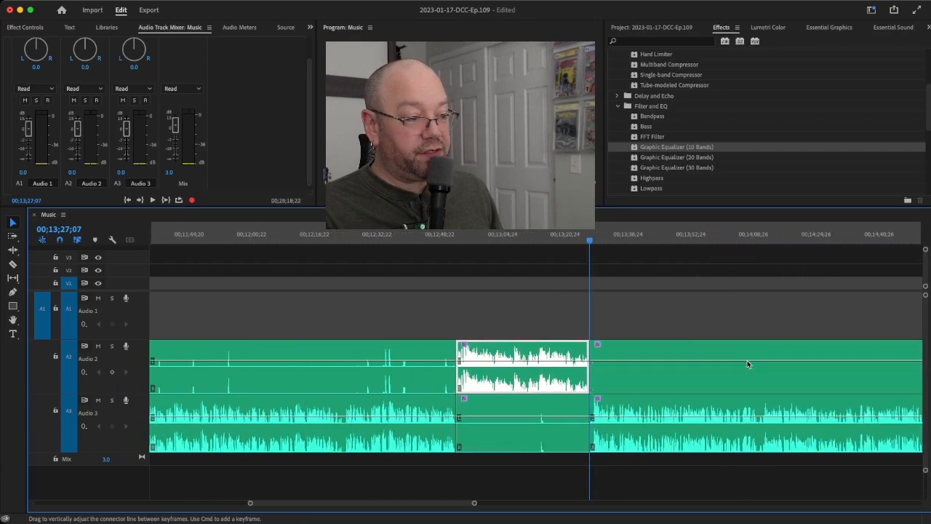
scroll(747, 363, "right", 9)
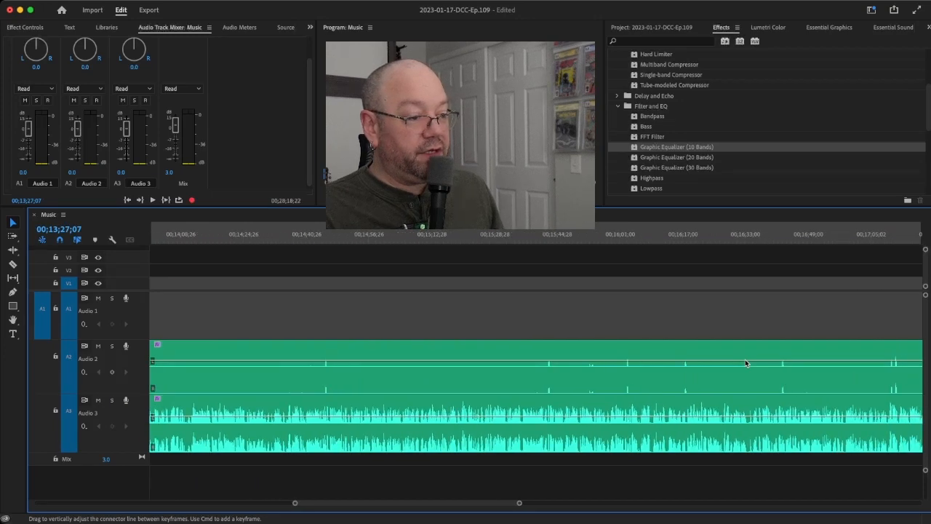
scroll(746, 363, "right", 7)
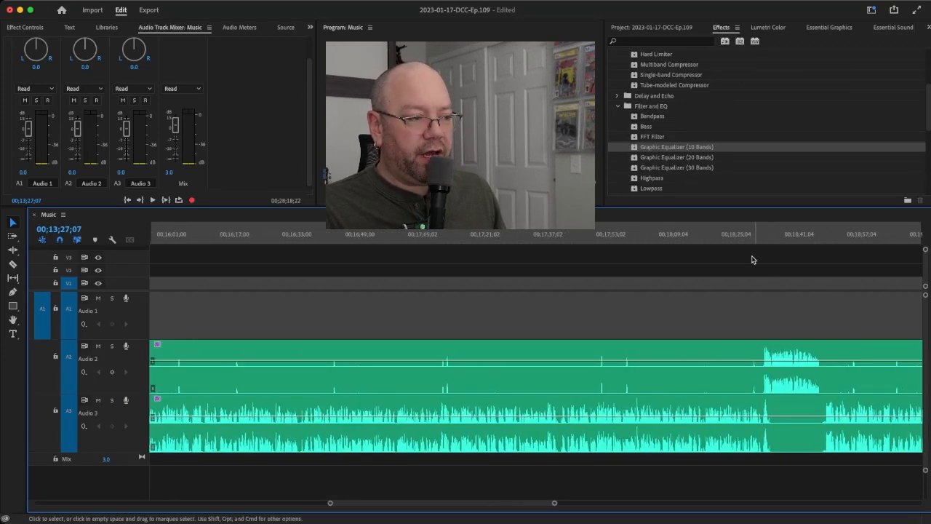
left_click_drag(755, 244, 762, 246)
key("super+k")
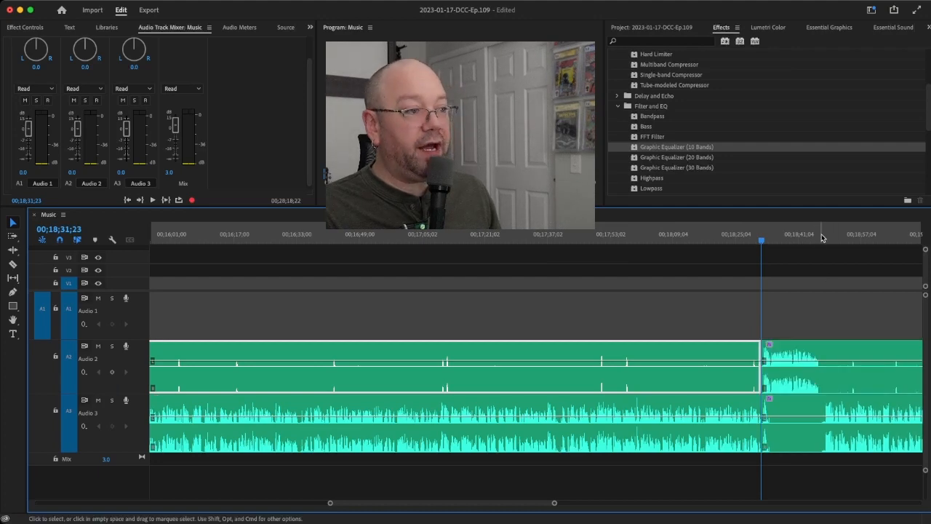
left_click(821, 241)
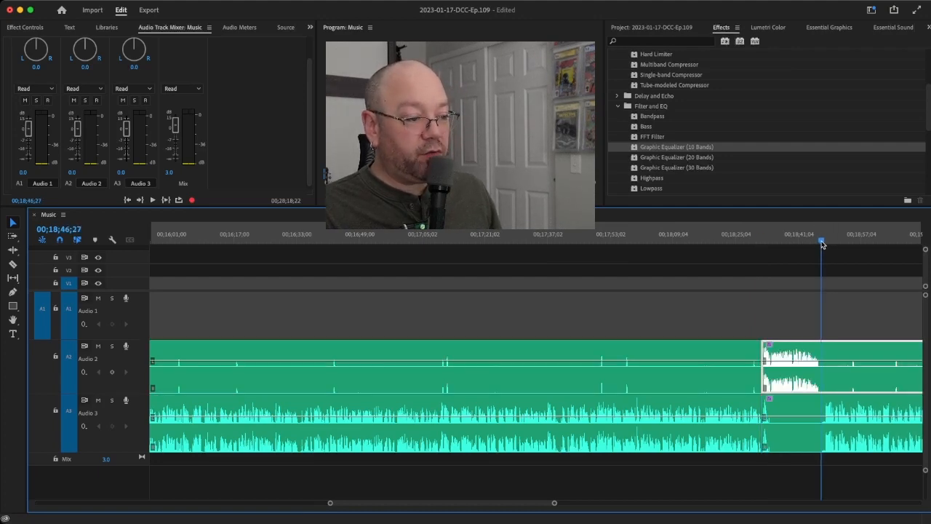
key("super+k")
Split both voice recordings at 00;20;10;14 and 00;20;34;16, at the start and end of the host's passage.
scroll(837, 350, "right", 5)
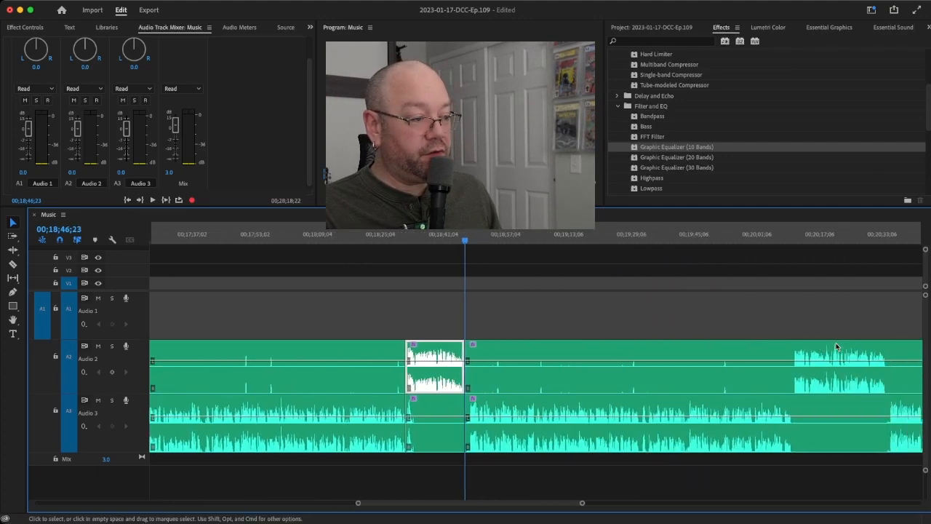
left_click_drag(771, 242, 779, 244)
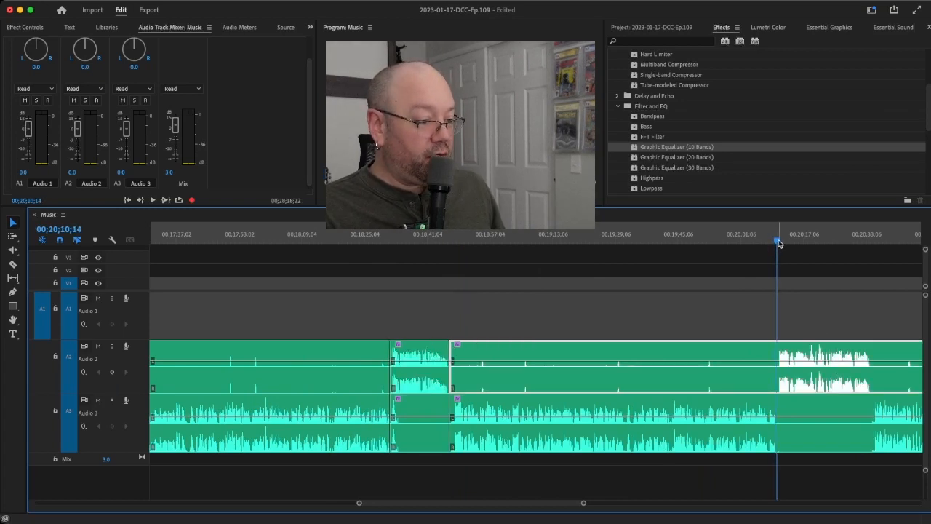
key("super+k")
left_click_drag(872, 246, 874, 247)
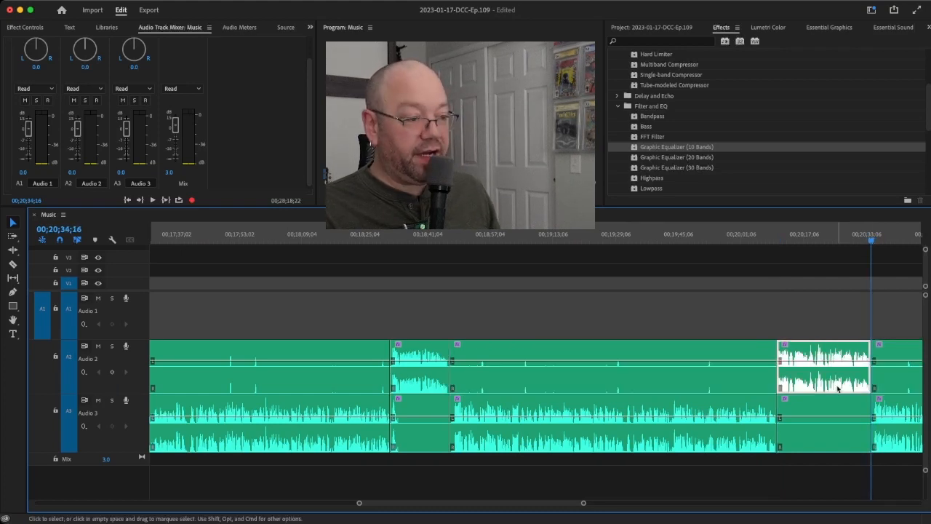
scroll(817, 384, "right", 10)
scroll(816, 384, "right", 3)
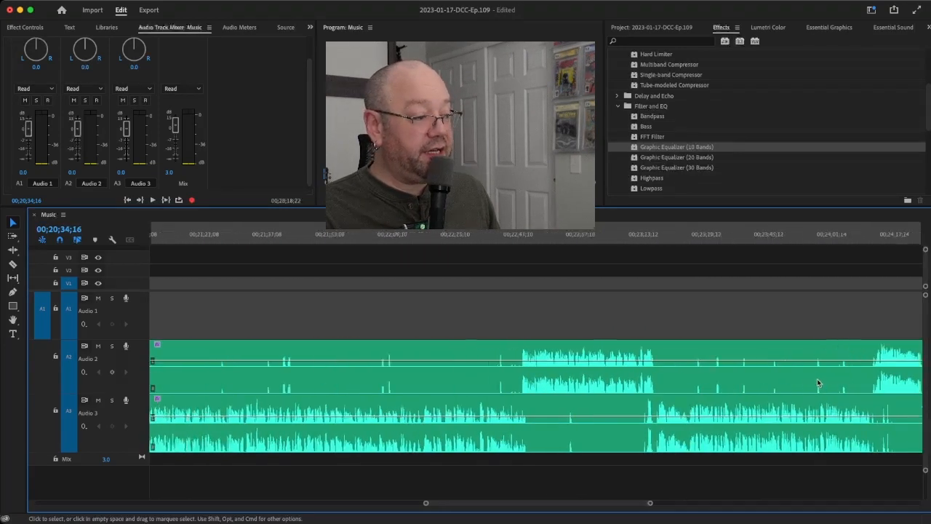
Split both voice recordings at 00;22;42;03 and 00;23;16;27, around the host's passage on Audio 2.
scroll(816, 384, "left", 2)
left_click(566, 243)
left_click_drag(566, 243, 569, 243)
key("super+k")
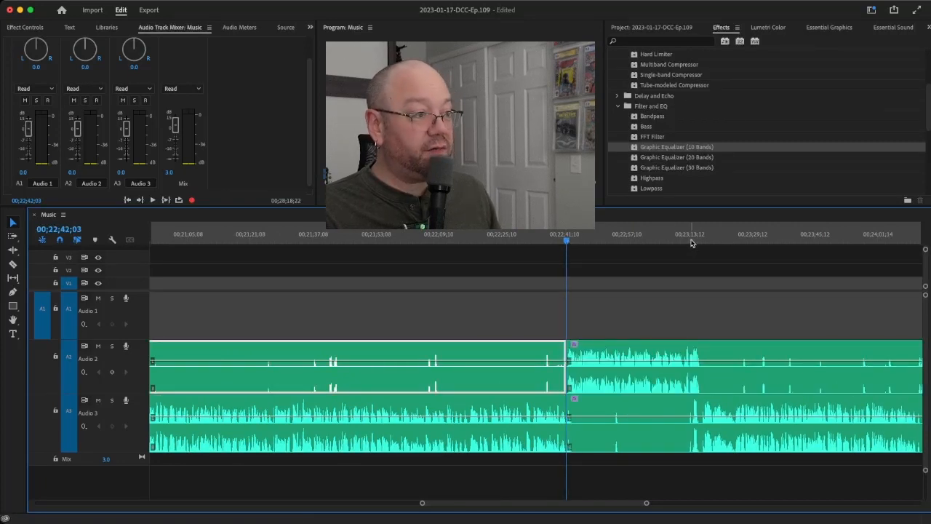
left_click_drag(697, 243, 703, 243)
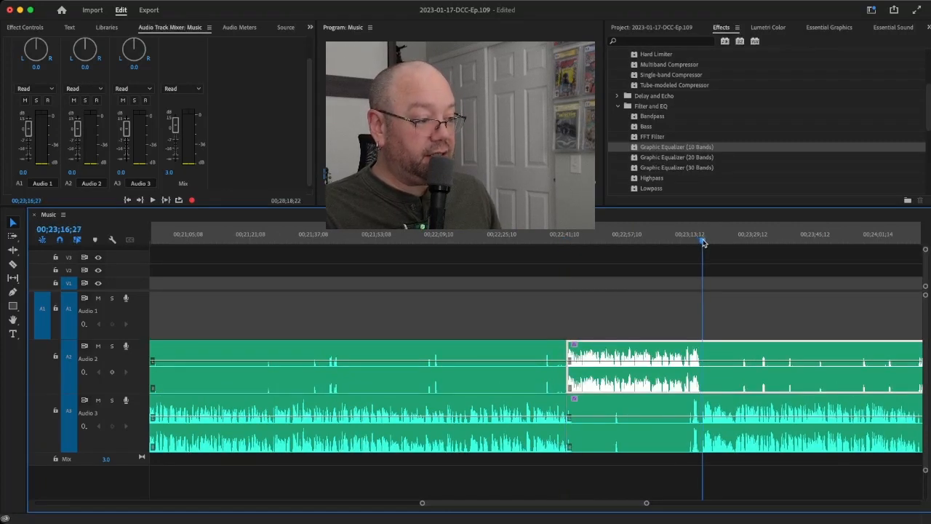
key("super+k")
Split both voice recordings at about 00;24;12 and at 00;24;25;15 to separate the host's short passage.
scroll(698, 357, "right", 5)
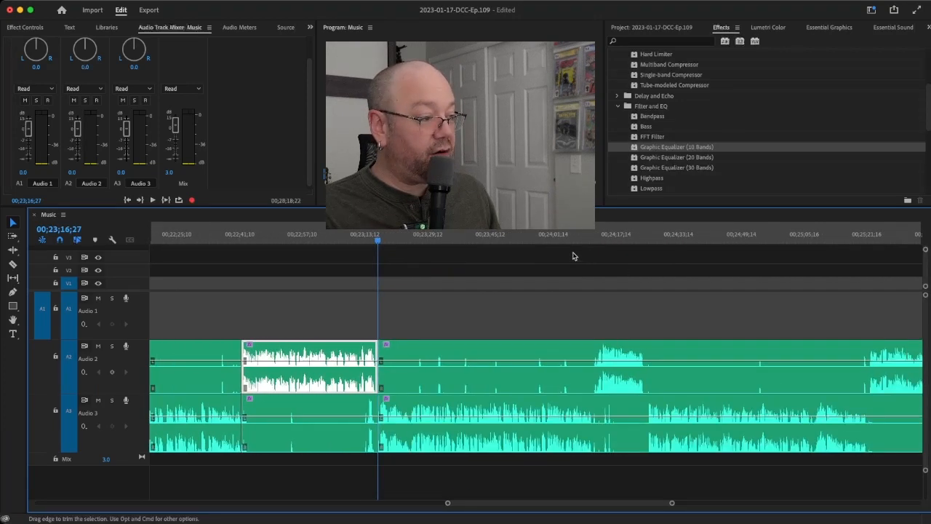
left_click_drag(590, 245, 648, 245)
key("super+k")
key("super+k")
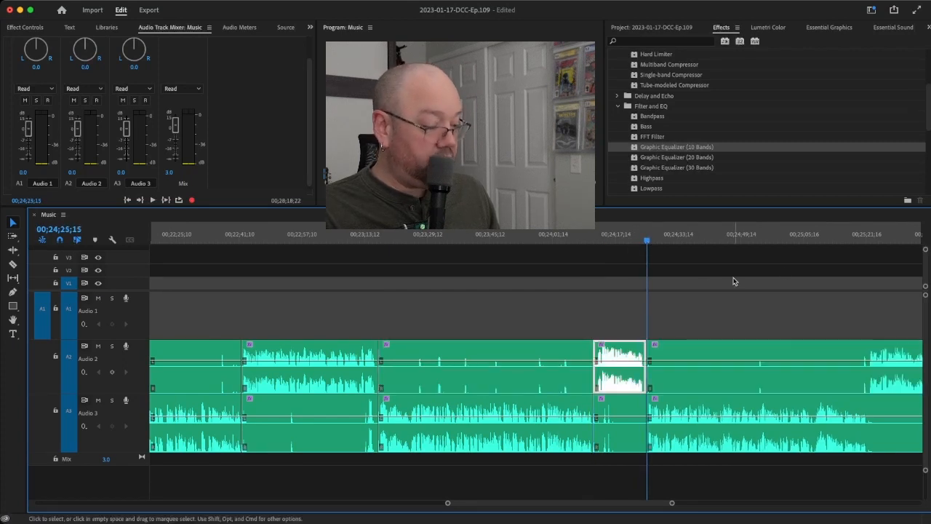
Split both voice recordings at 00;25;21;25 and 00;25;51;25, where the host starts and resumes speaking on Audio 2.
left_click_drag(860, 246, 868, 245)
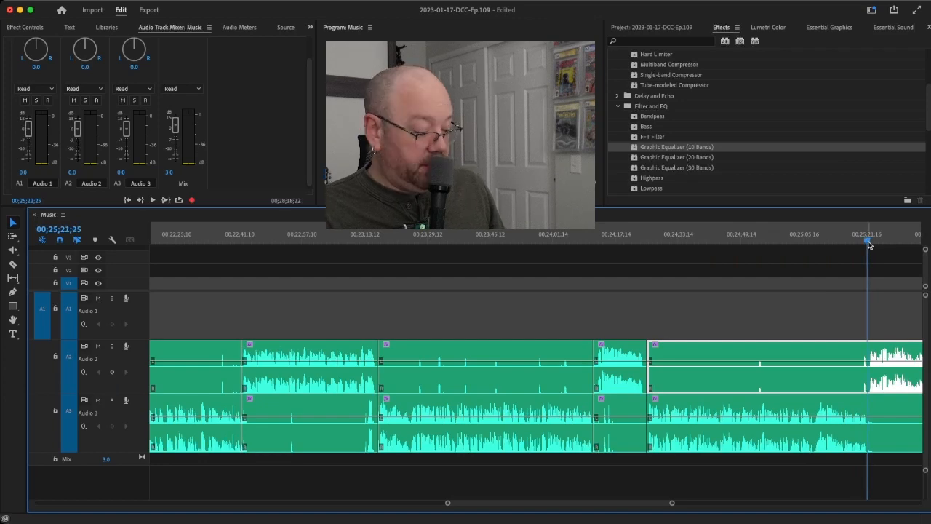
key("super+k")
scroll(851, 294, "down", 5)
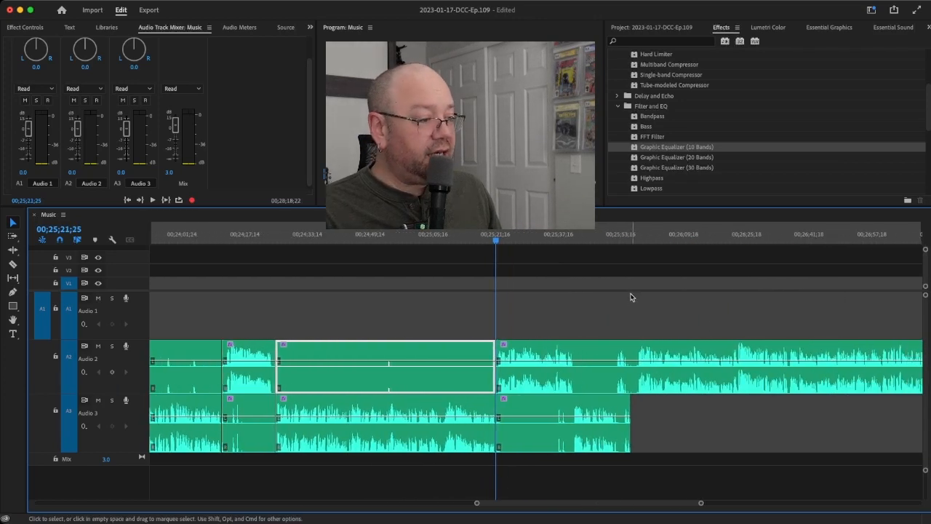
left_click(617, 243)
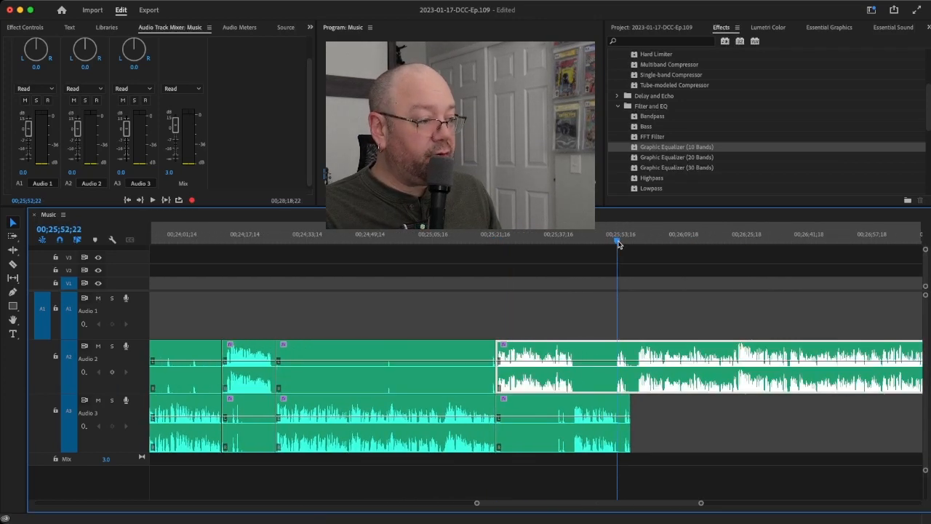
left_click_drag(617, 243, 614, 246)
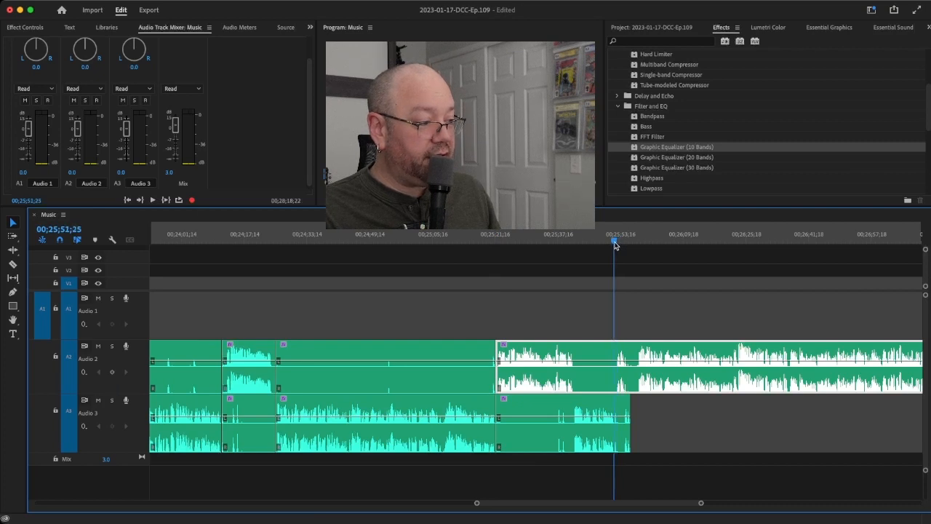
key("super+k")
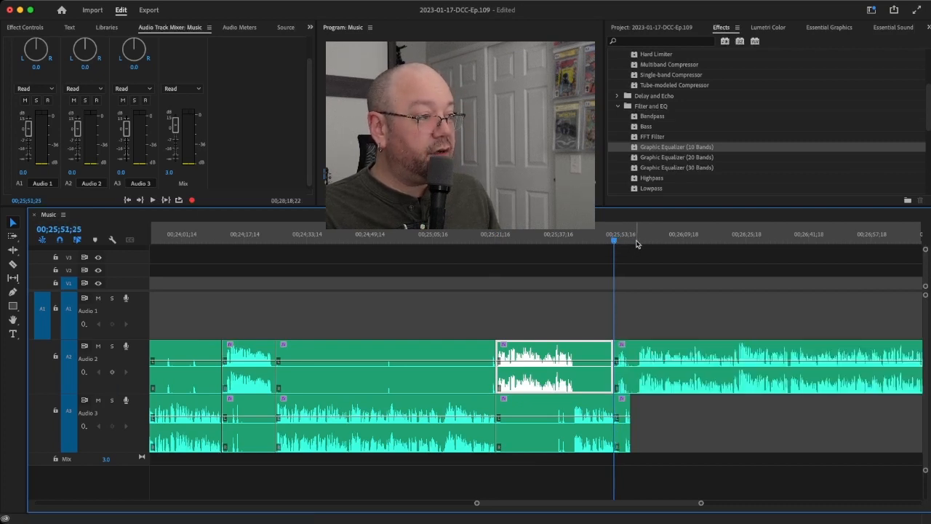
Split the host's recording on Audio 2 at 00;25;56;05, where the guest's recording on Audio 3 ends.
left_click(633, 242)
left_click_drag(633, 243, 631, 243)
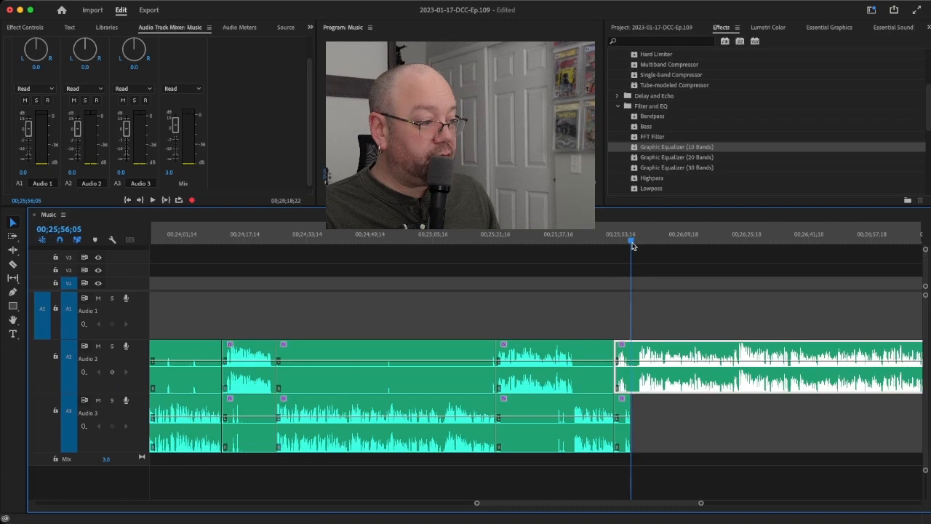
key("super+k")
Move the closing music clip on Audio 1 about 2 seconds later, past the end of the host's recording.
scroll(686, 400, "right", 8)
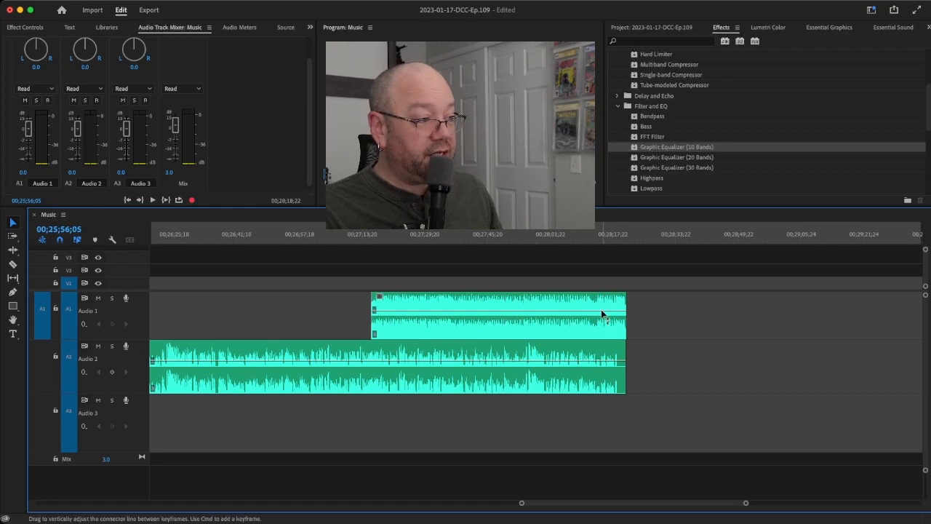
key("p")
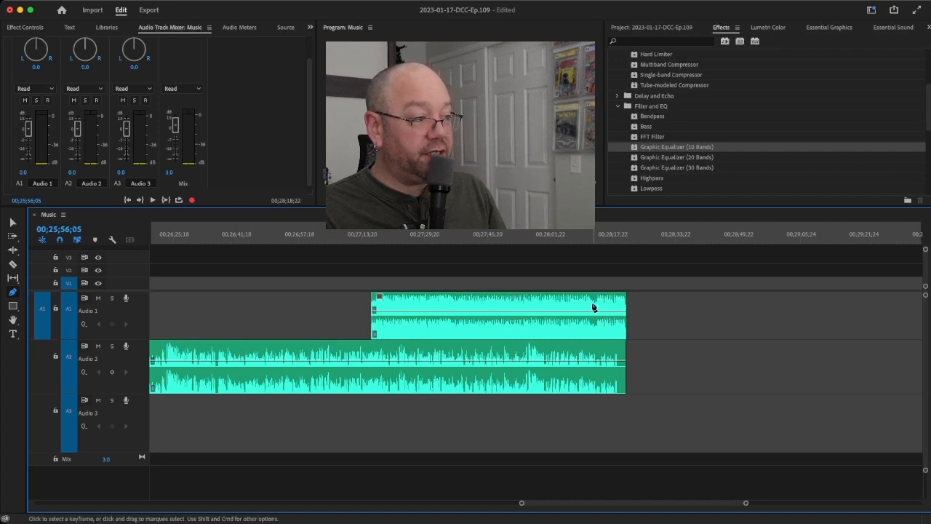
left_click(593, 297)
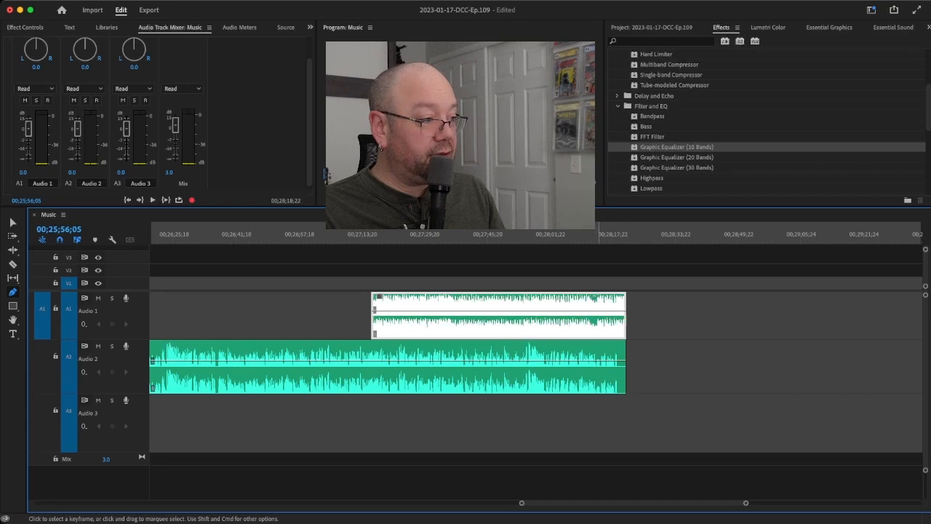
key("v")
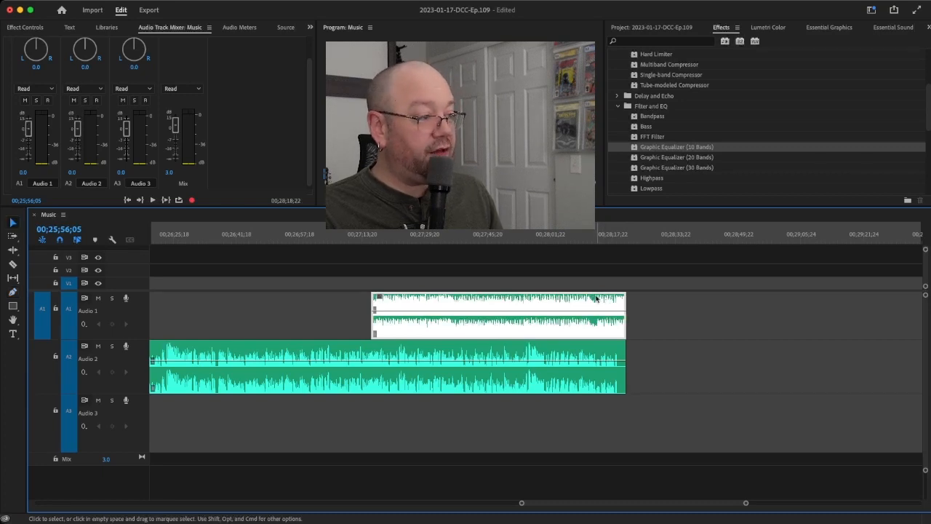
left_click_drag(593, 298, 601, 297)
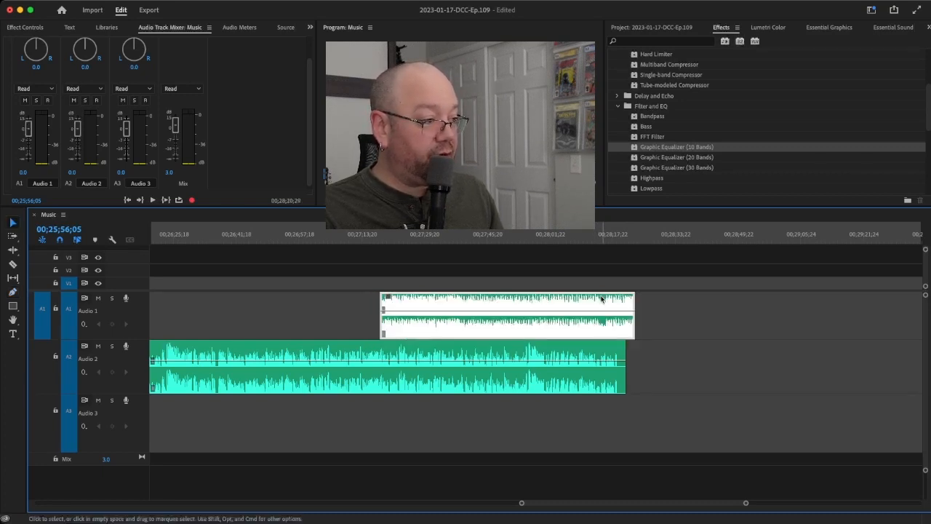
left_click(603, 297)
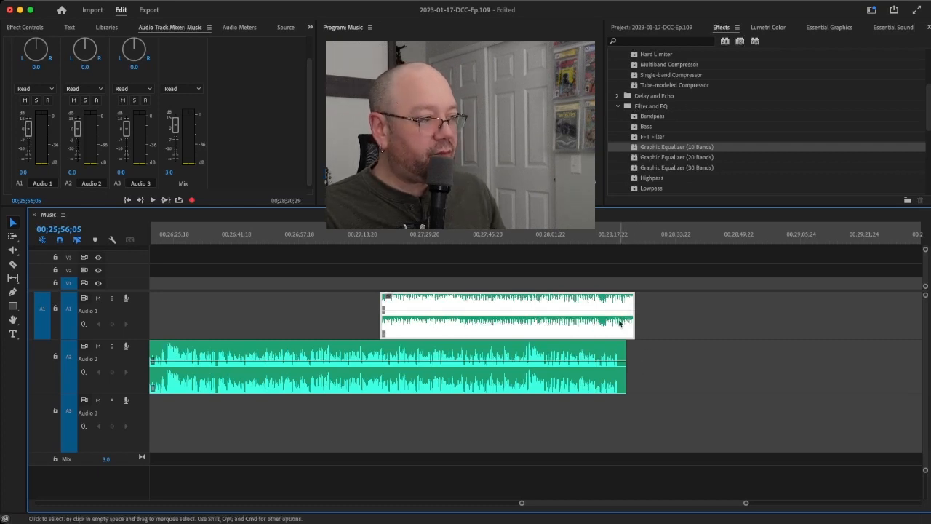
Add three volume keyframes near the end of the closing music and lower the last one to fade the music out.
key("p")
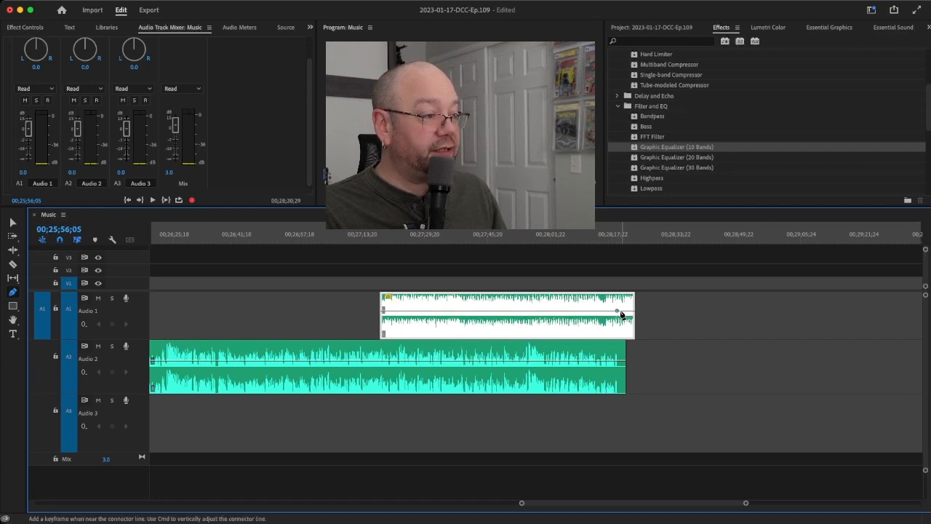
left_click(616, 310)
left_click(622, 311)
left_click(627, 311)
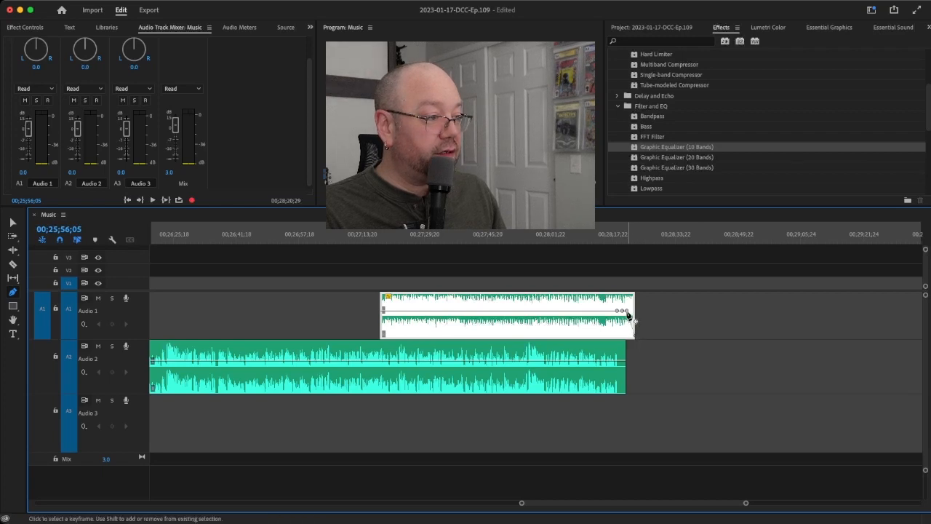
left_click_drag(627, 311, 628, 313)
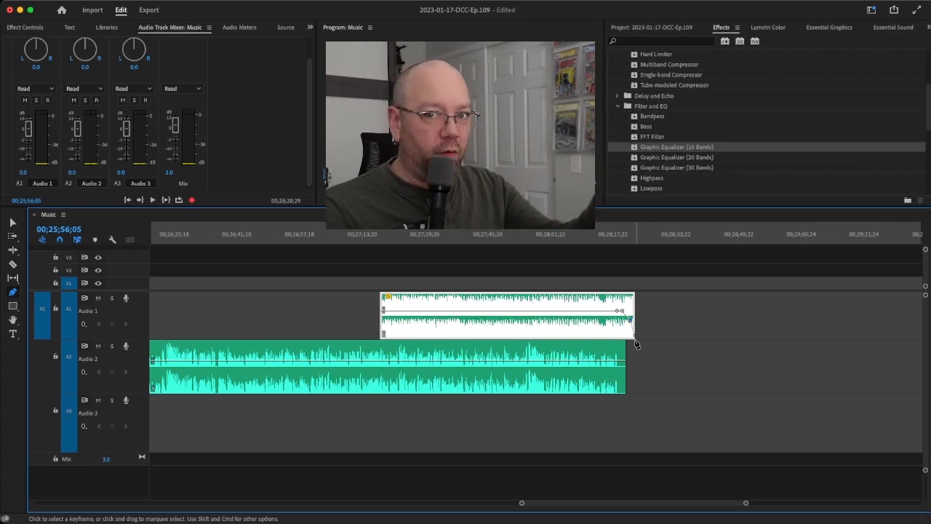
Add two earlier volume keyframes to the closing music and lower them so it builds gradually from the clip's start under the host's voice.
left_click(610, 311)
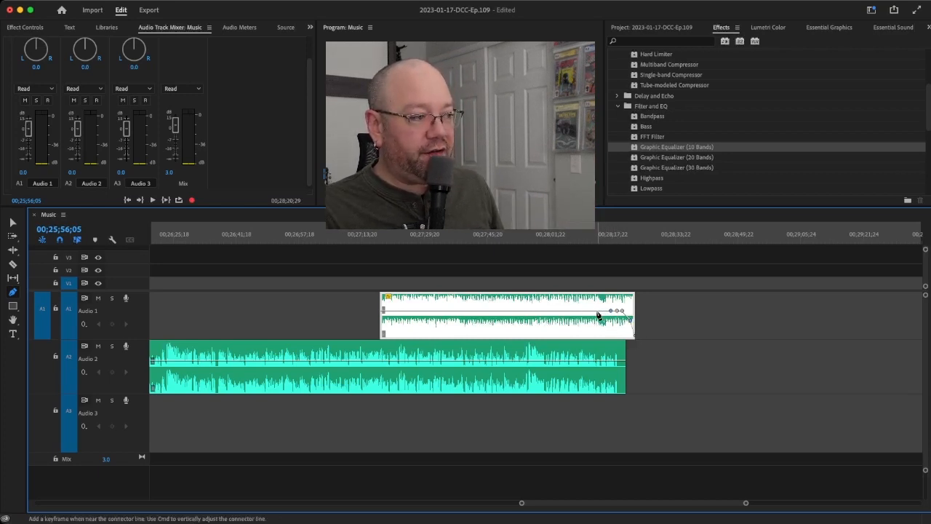
left_click(597, 311)
left_click_drag(610, 311, 610, 334)
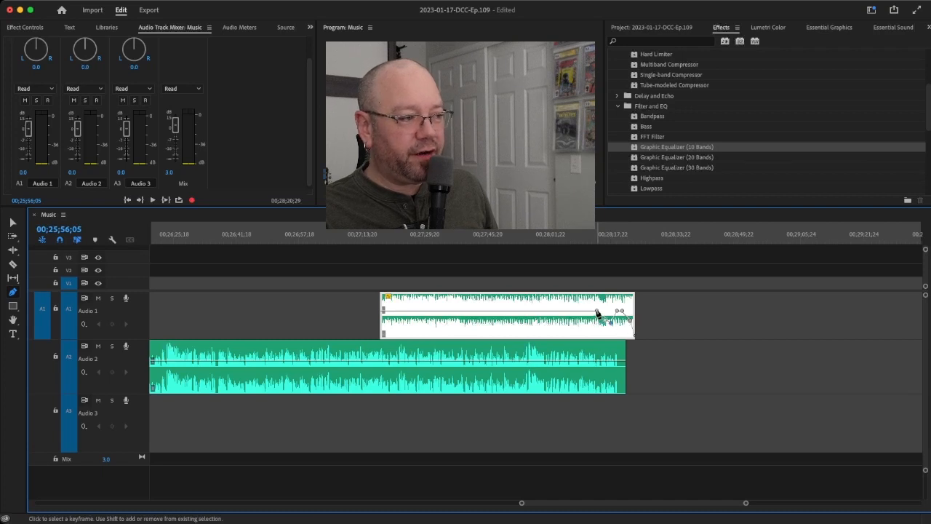
left_click_drag(597, 313, 394, 335)
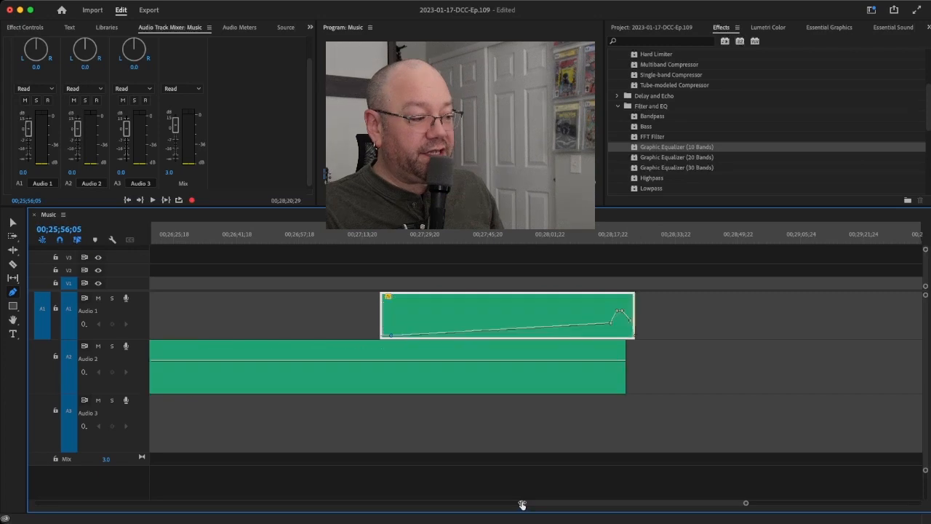
Play the episode's opening from 00;00;02;20 to check the intro music's level against the host's voice.
mouse_move(522, 505)
left_mouse_down()
mouse_move(316, 493)
mouse_move(77, 509)
left_mouse_up()
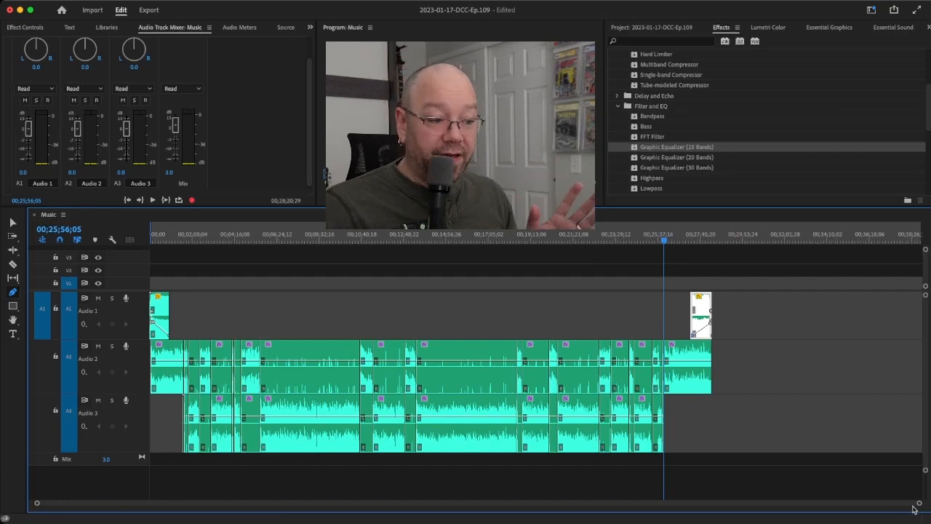
left_click_drag(915, 508, 785, 502)
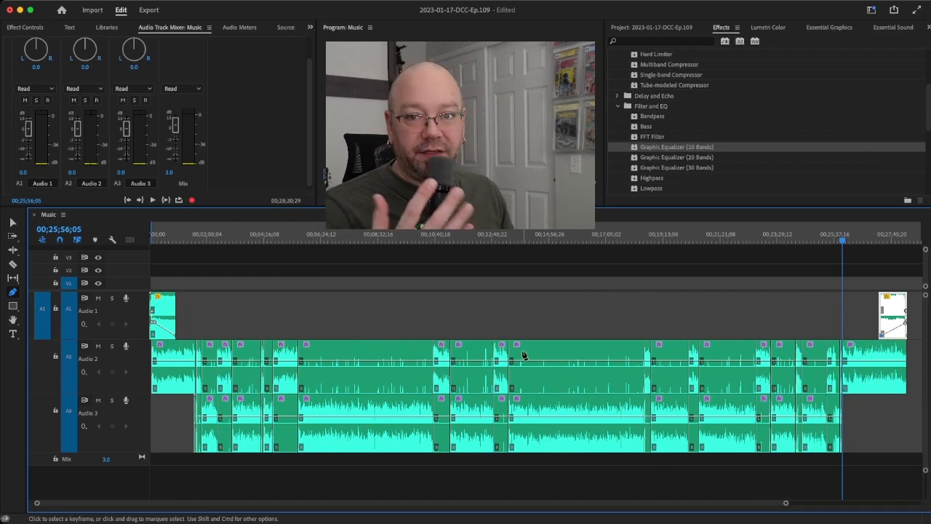
left_click(325, 174)
key("Home")
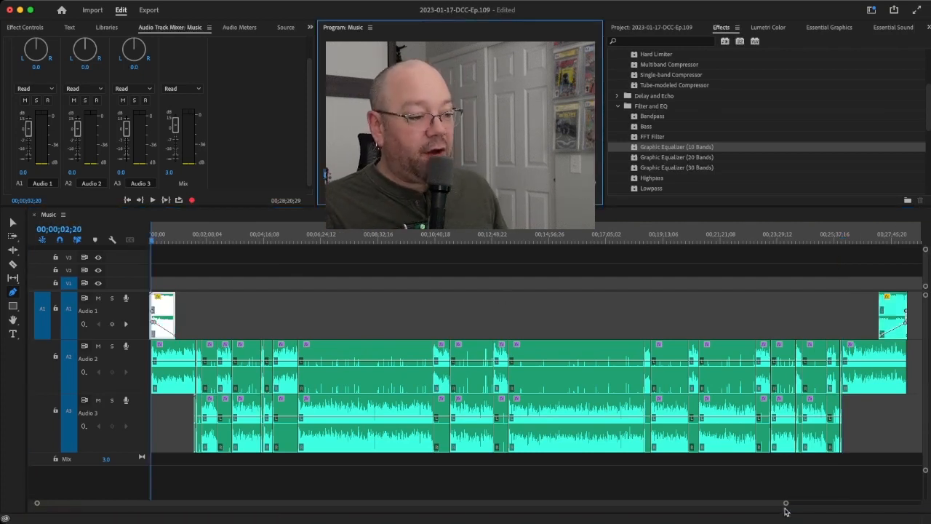
left_click_drag(786, 507, 519, 514)
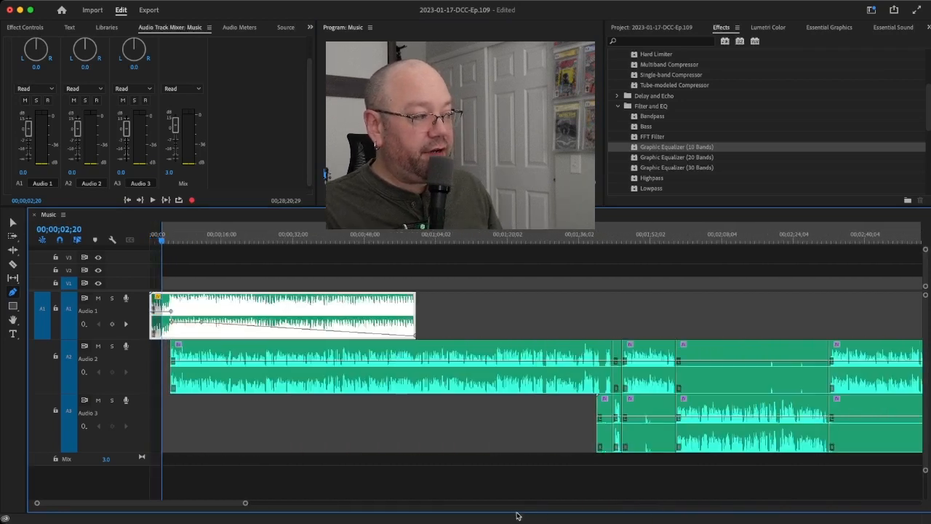
key("space")
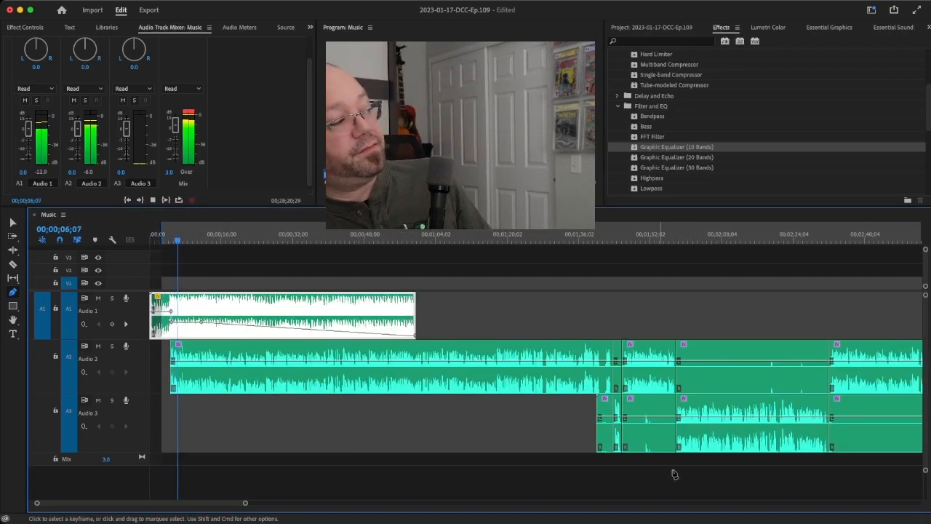
key("space")
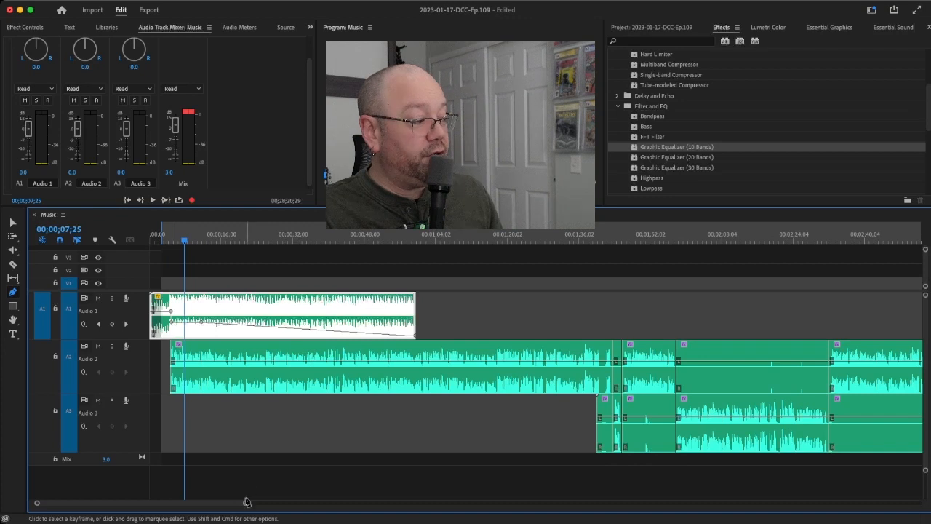
Lower the intro music's volume keyframe just after the host's voice starts, and play the transition to check the balance.
left_click_drag(245, 502, 158, 503)
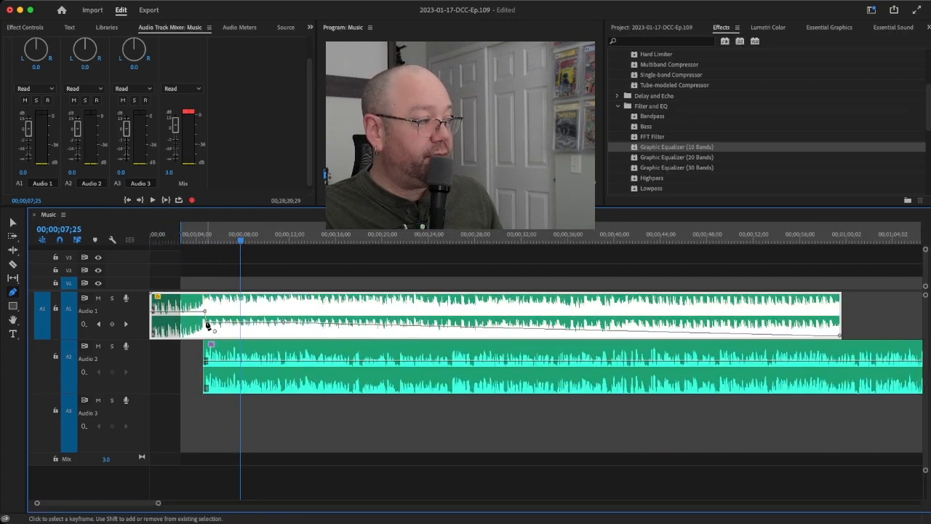
left_click_drag(207, 326, 207, 323)
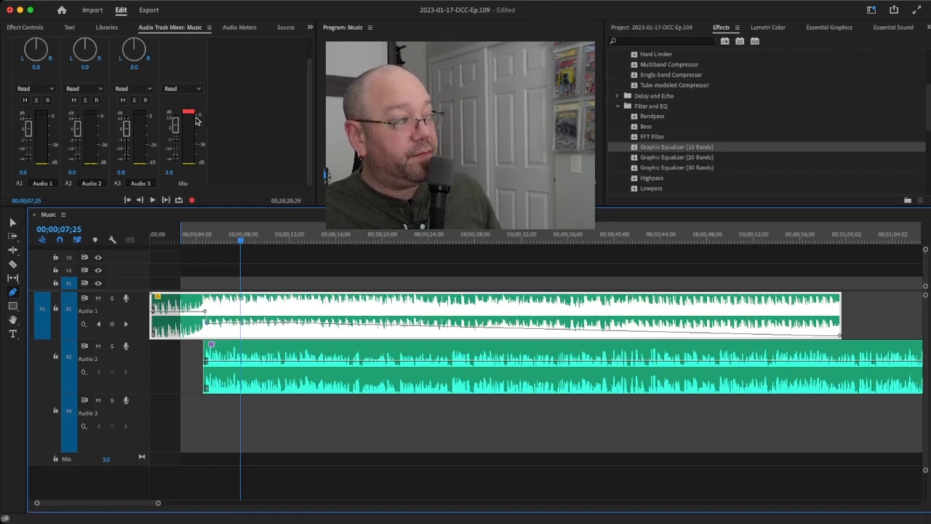
left_click(206, 323)
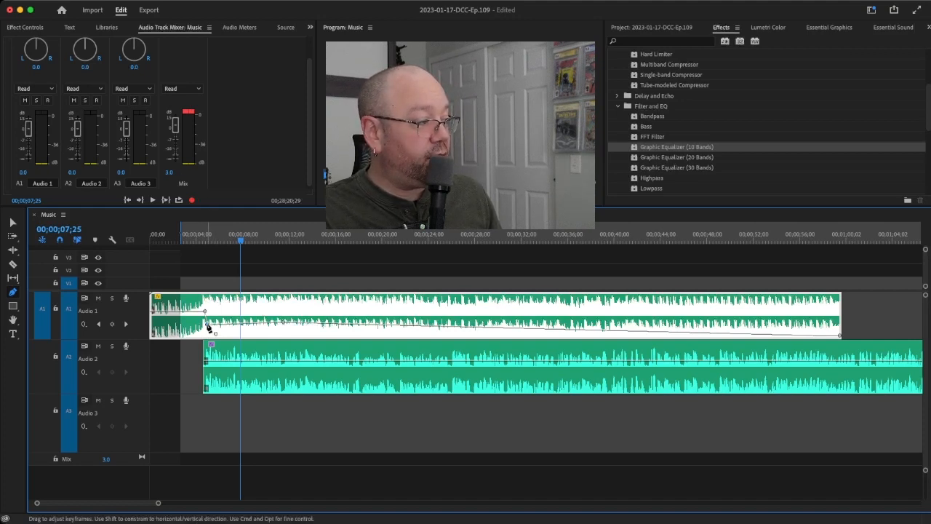
left_click(184, 241)
key("space")
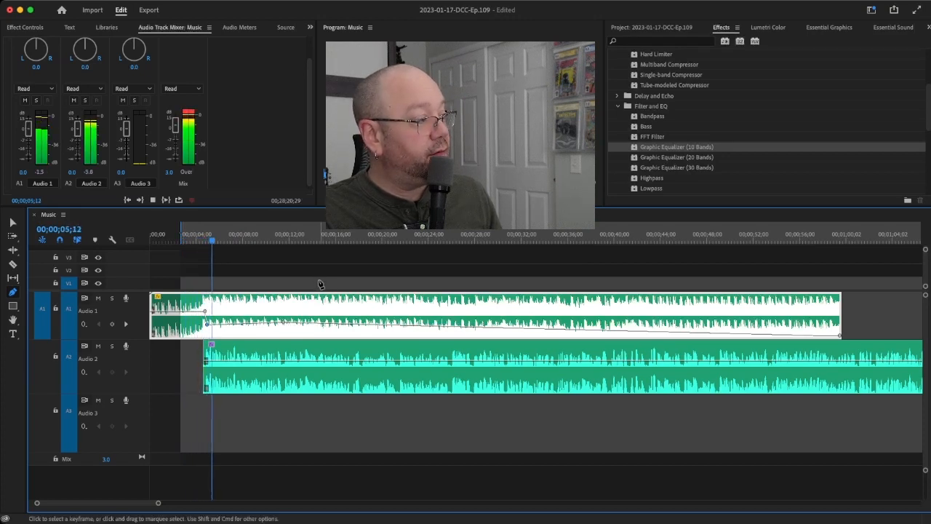
key("space")
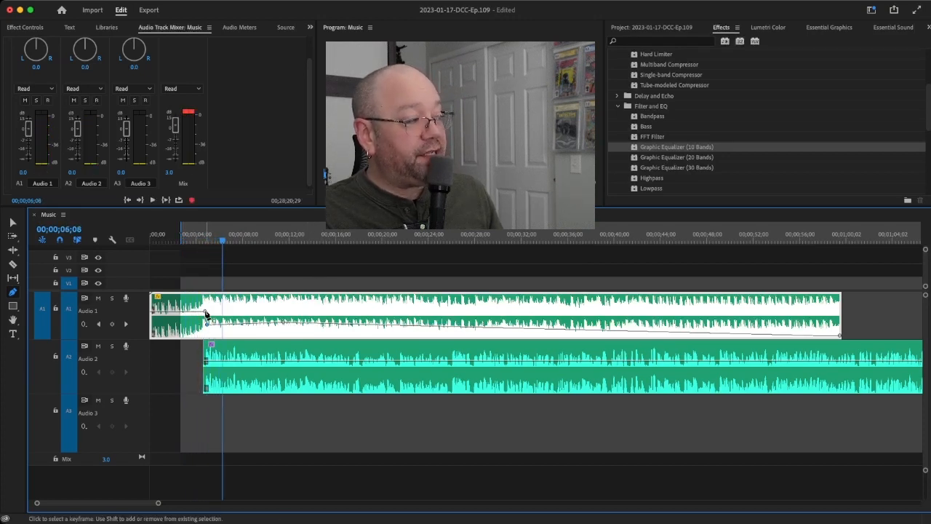
Shift the intro music's keyframe just before the volume dip slightly later and lower, and replay the transition into the host's voice.
left_click_drag(206, 314, 205, 311)
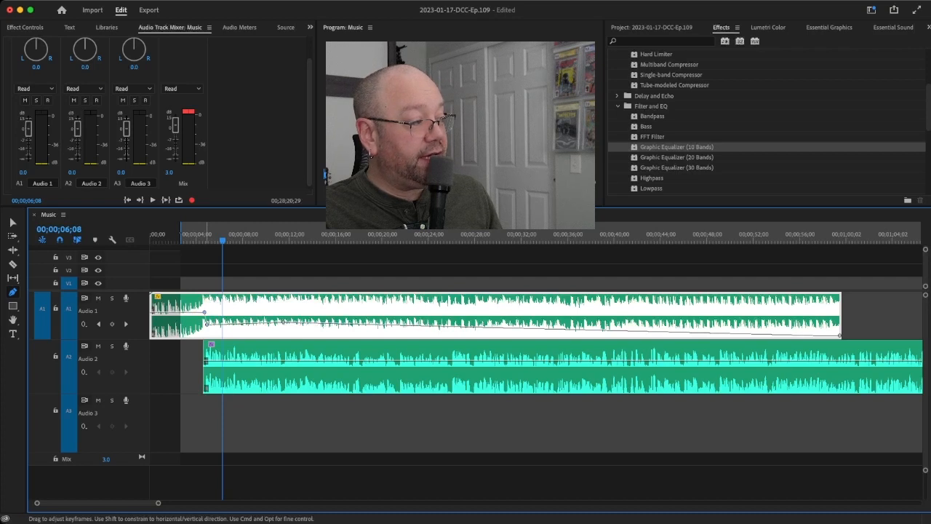
left_click(195, 241)
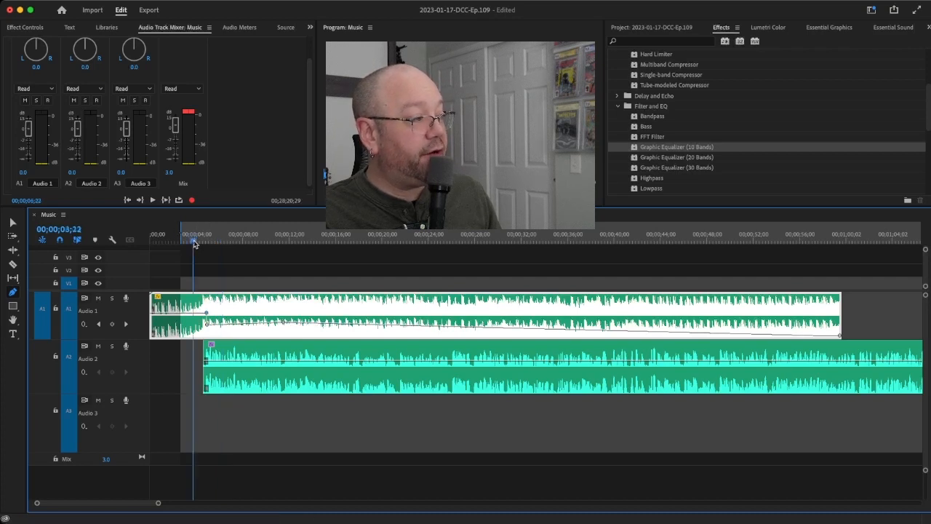
key("space")
key("space")
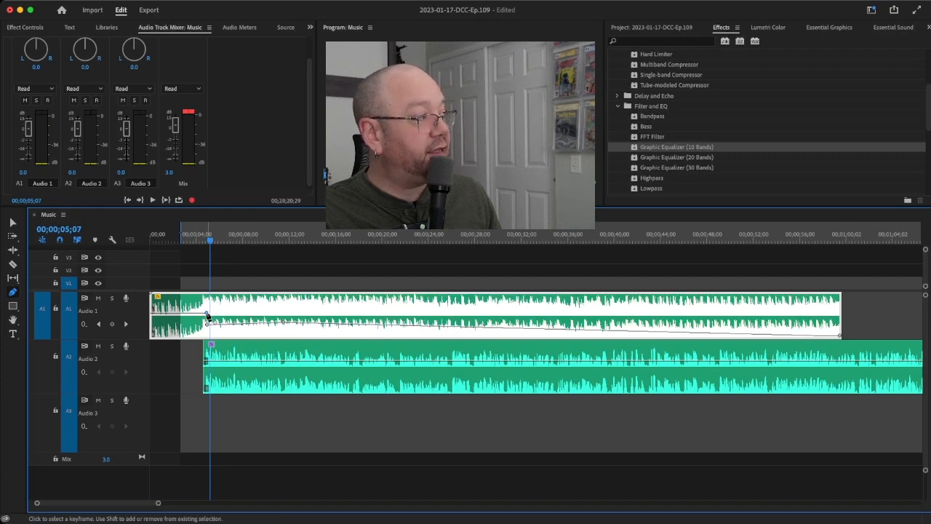
Set the Audio 1 track volume to -1.0 dB and play the opening to check the music under the host's voice.
left_click(22, 172)
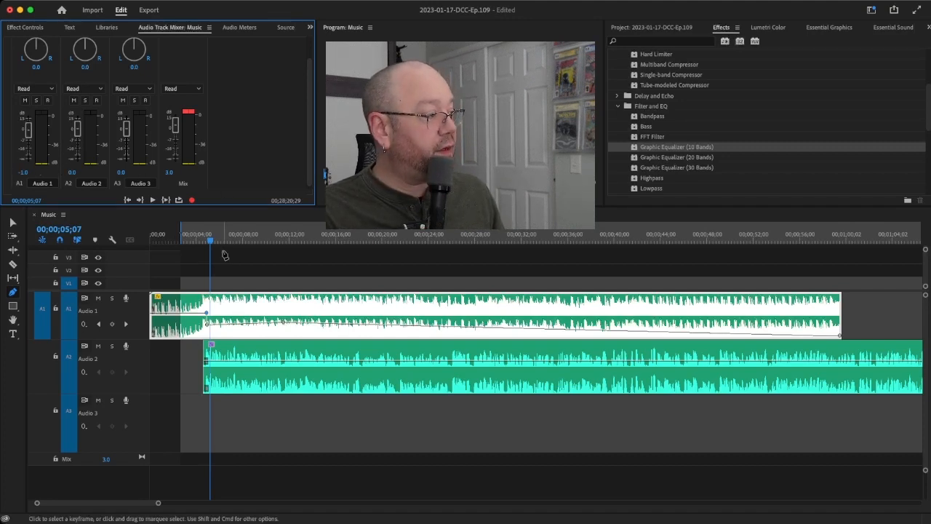
left_click(192, 242)
key("space")
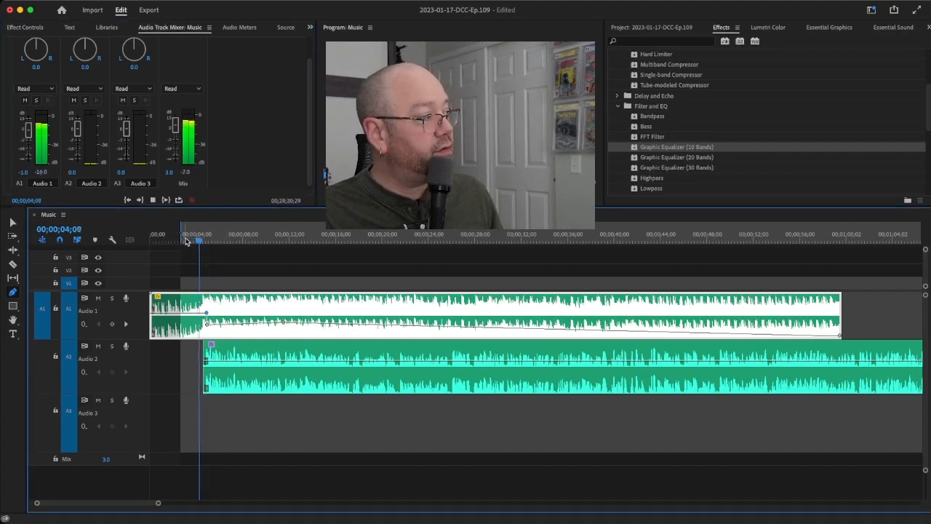
key("space")
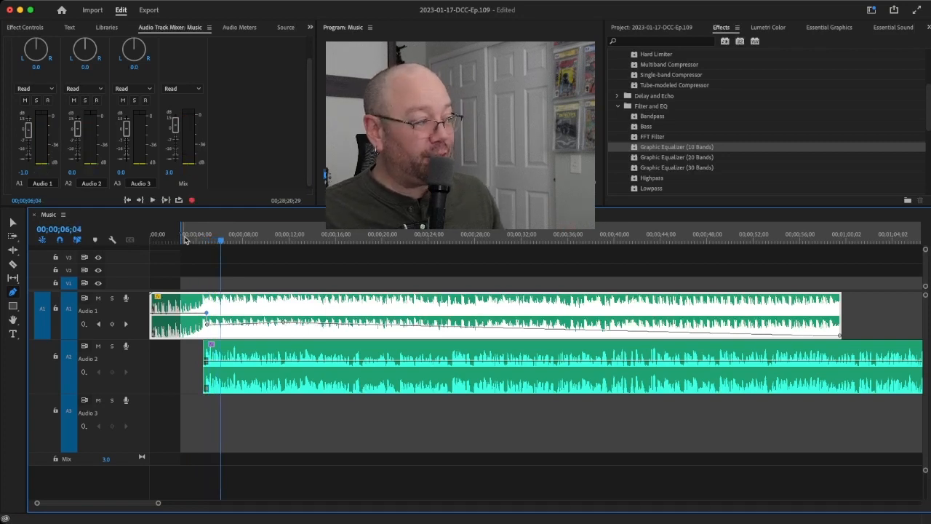
key("space")
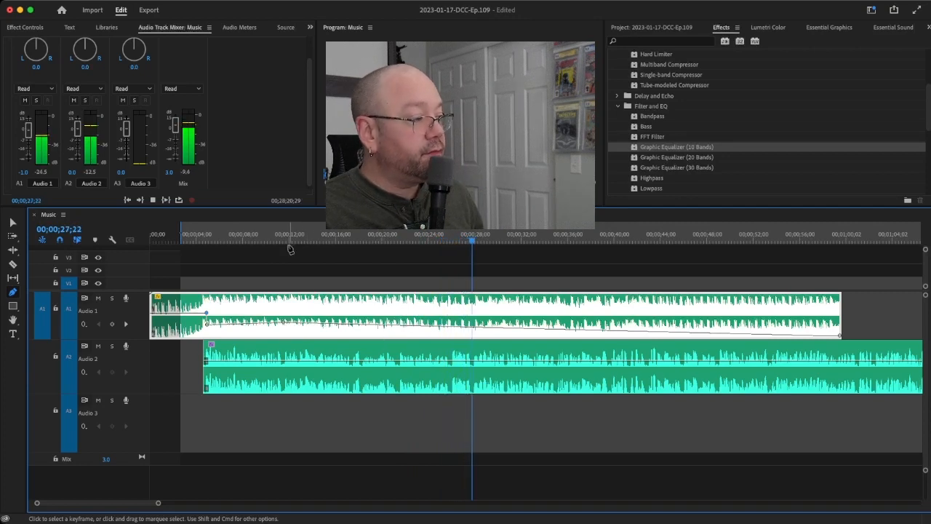
key("space")
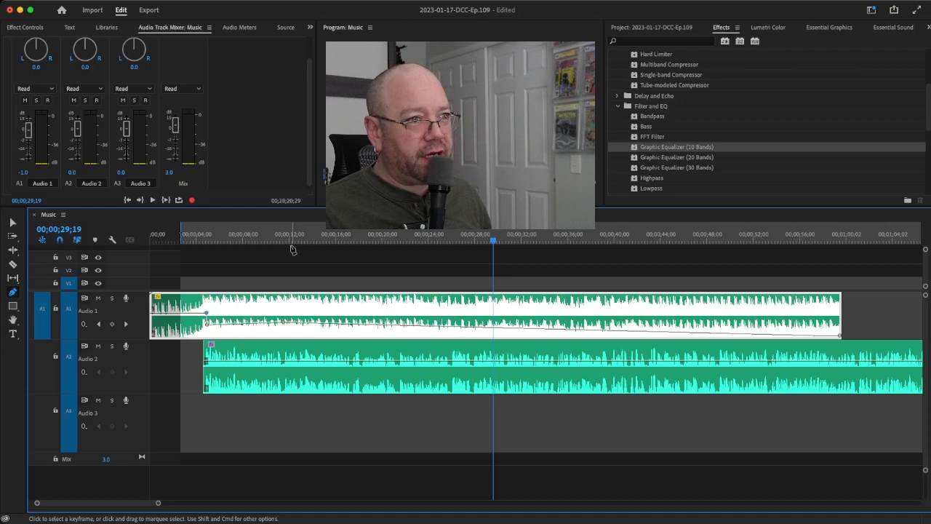
Move the intro music's keyframe near 00;00;11;18 to about 15 seconds and lower it so the music fades under the voice sooner.
left_click(285, 242)
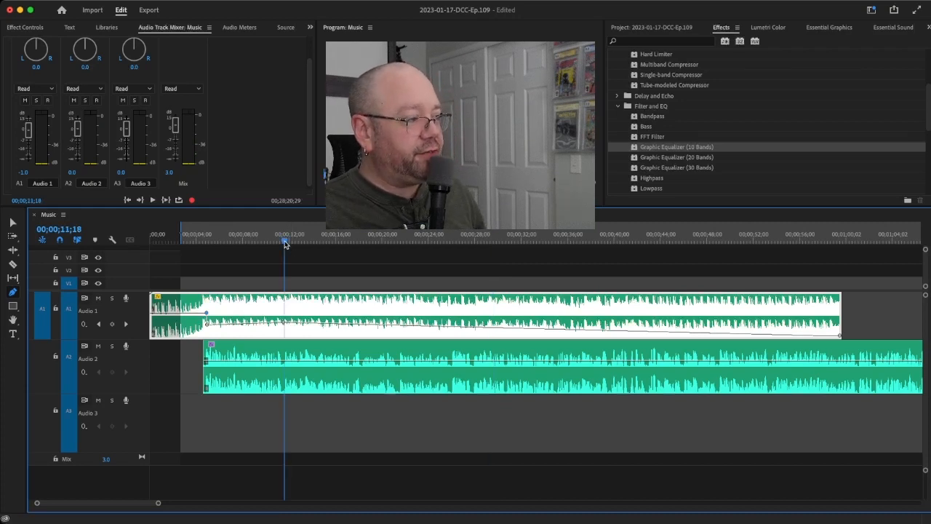
key("space")
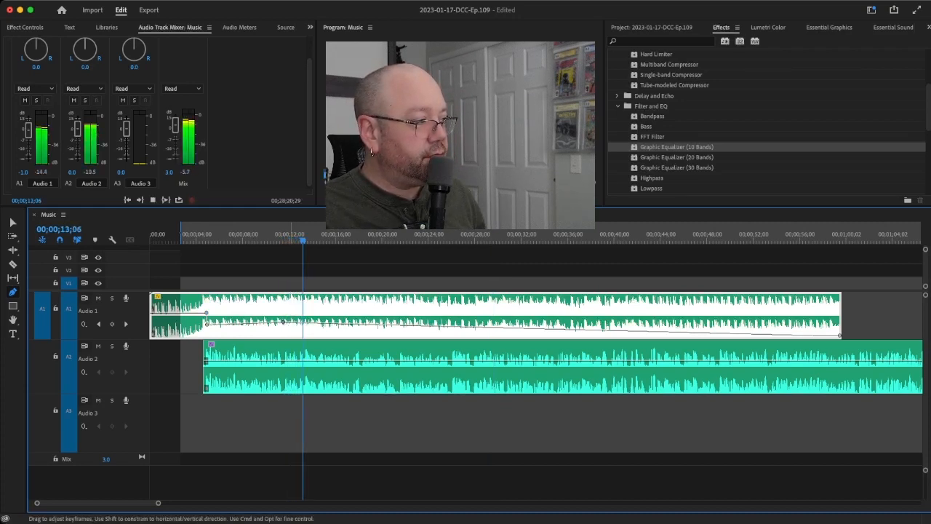
left_click_drag(283, 321, 289, 326)
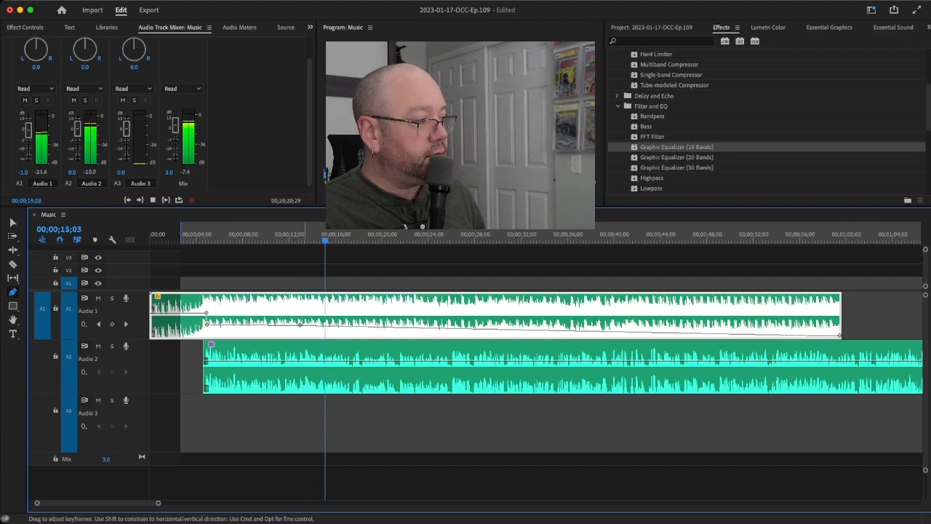
key("space")
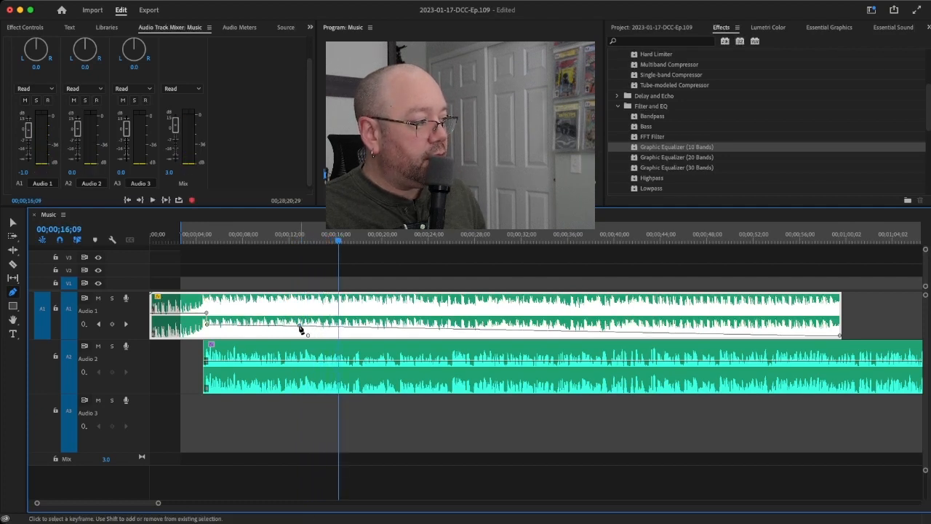
left_click_drag(299, 327, 323, 327)
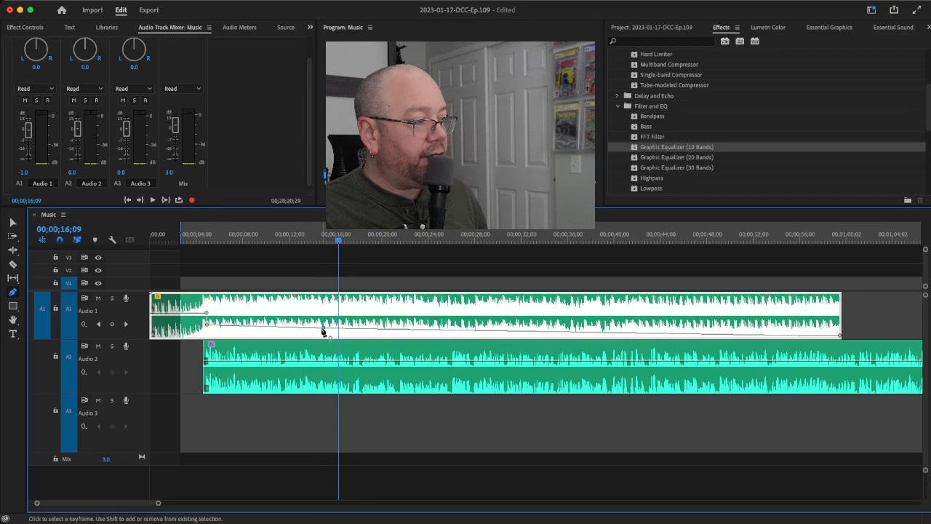
key("space")
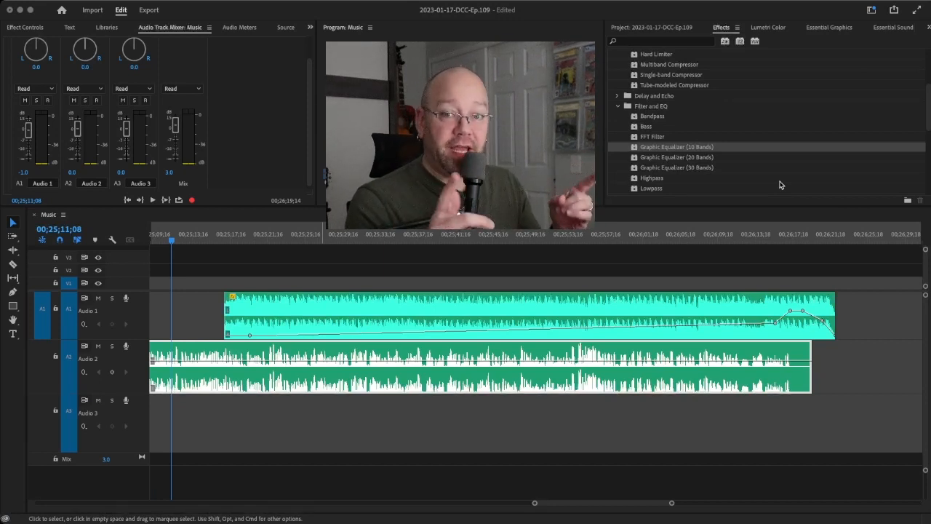
Play the closing section from 00;25;11;08 to check how the closing music builds under the host's voice.
left_click(329, 14)
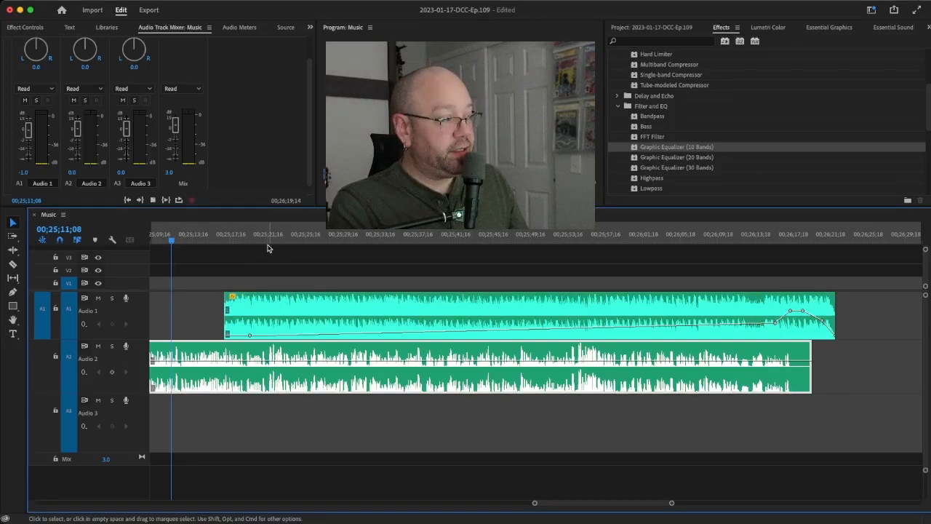
key("space")
scroll(261, 249, "left", 10)
scroll(437, 287, "right", 2)
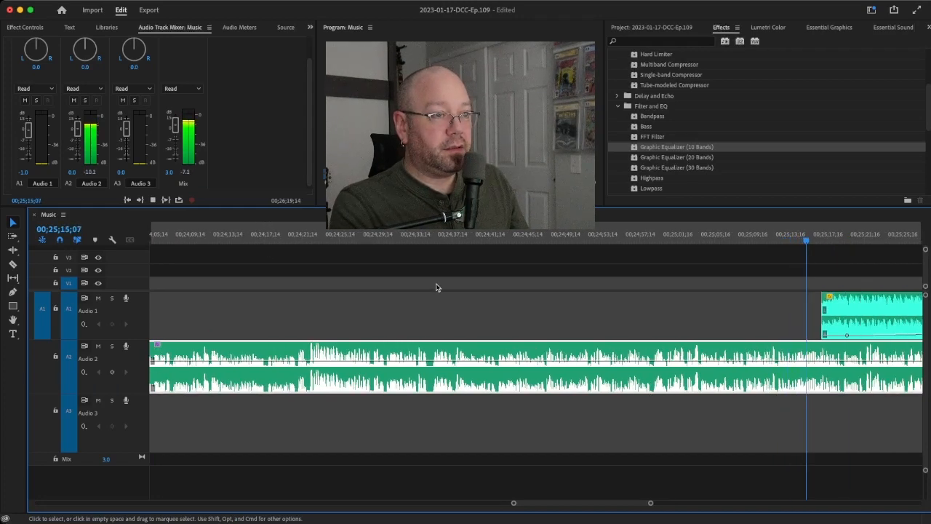
scroll(436, 287, "right", 3)
scroll(466, 294, "right", 6)
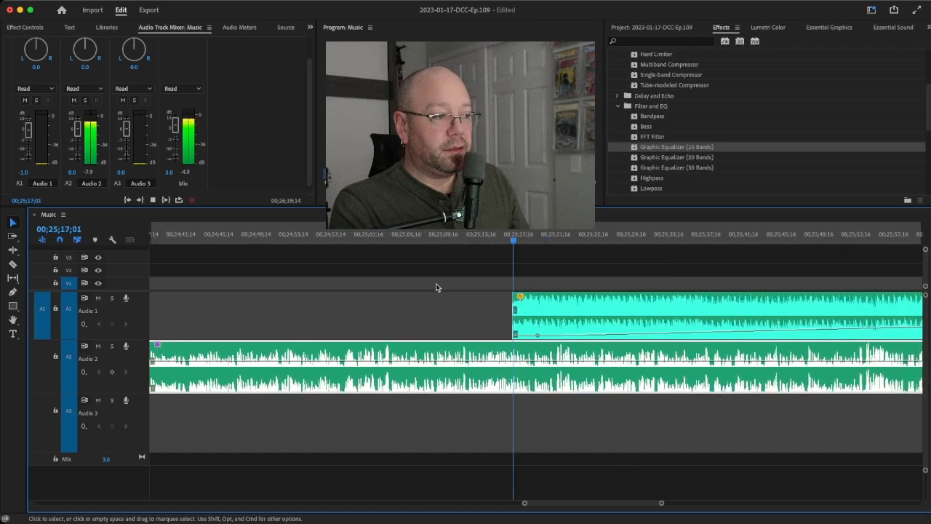
scroll(492, 301, "right", 5)
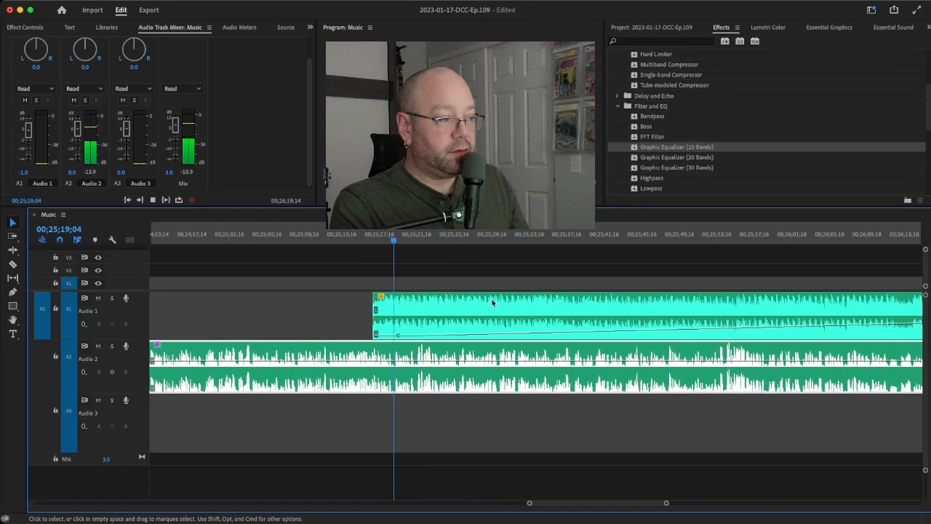
scroll(499, 302, "right", 1)
scroll(499, 303, "right", 1)
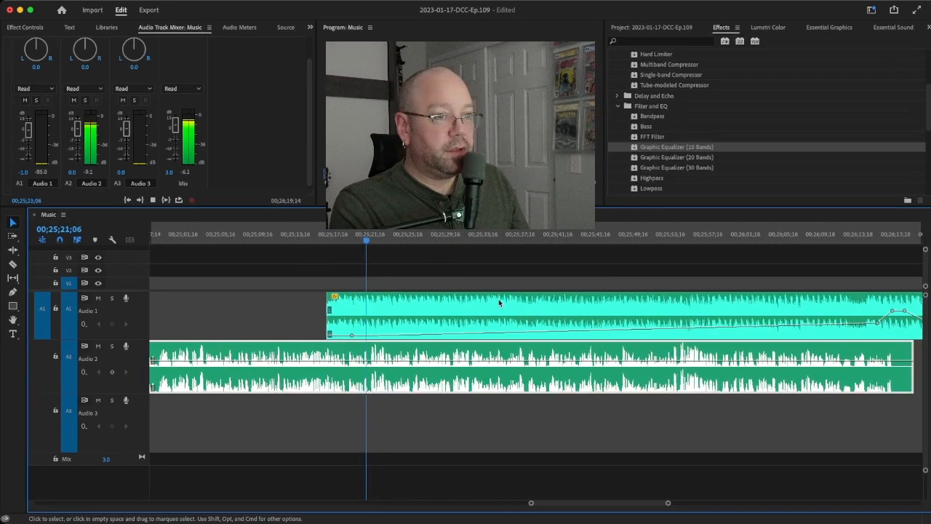
scroll(499, 302, "right", 4)
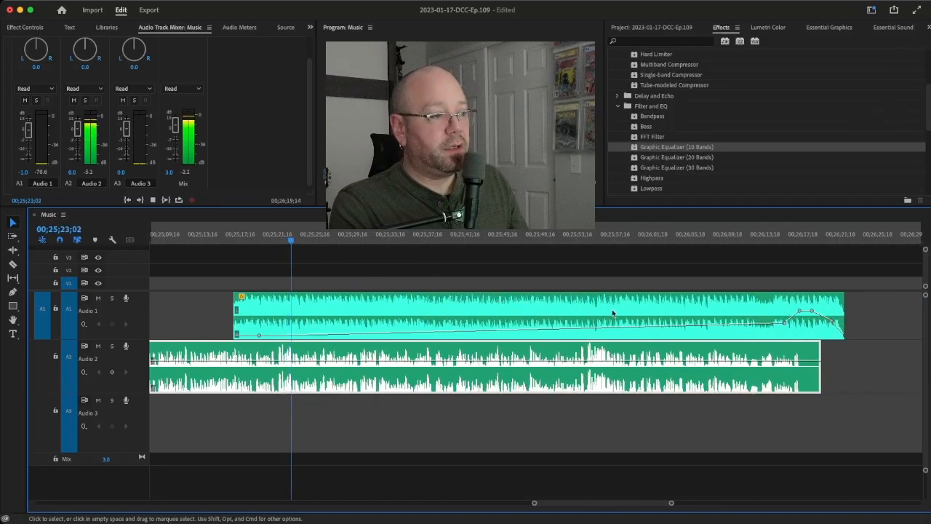
scroll(650, 312, "right", 4)
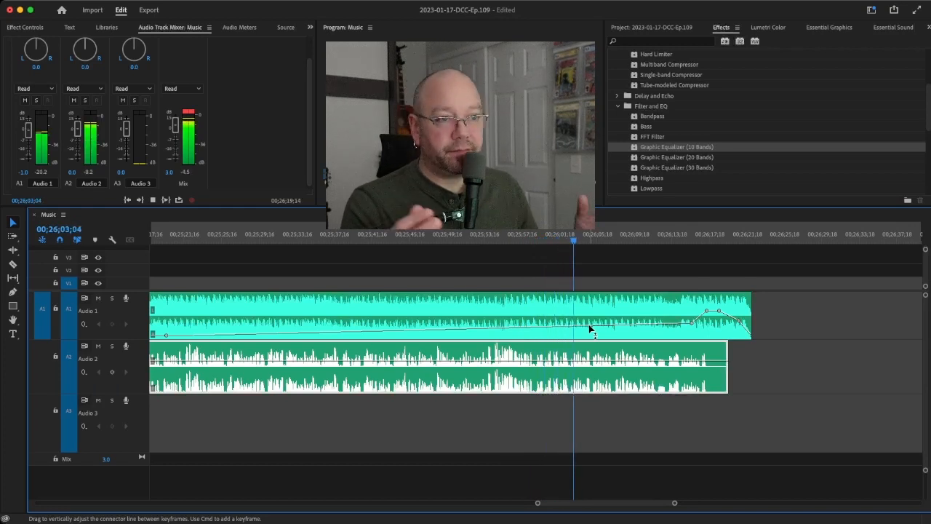
key("space")
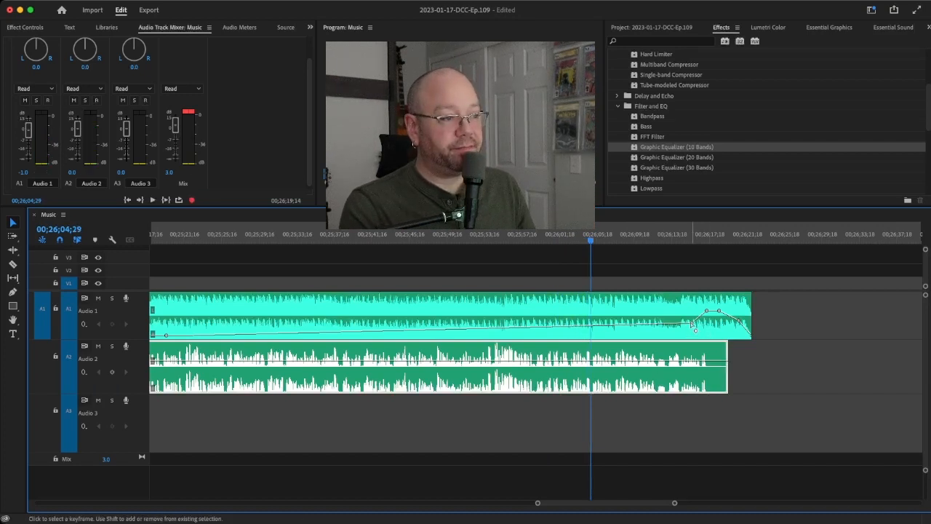
Lower the closing music's keyframe just before its final swell and play through to the swell.
left_click(692, 325)
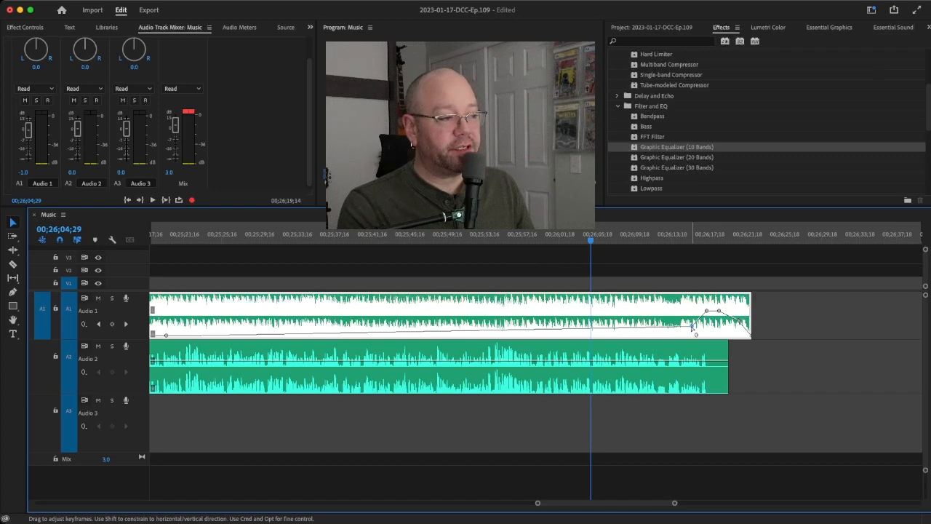
key("space")
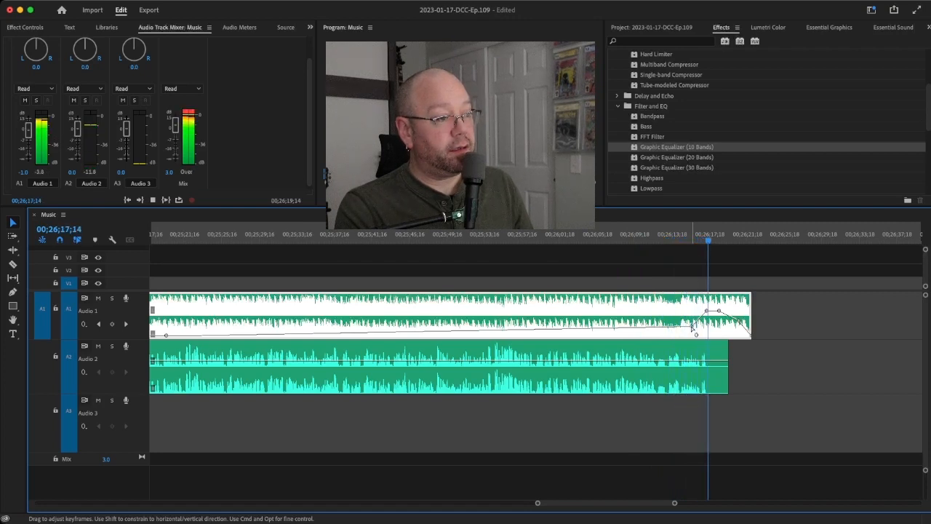
key("space")
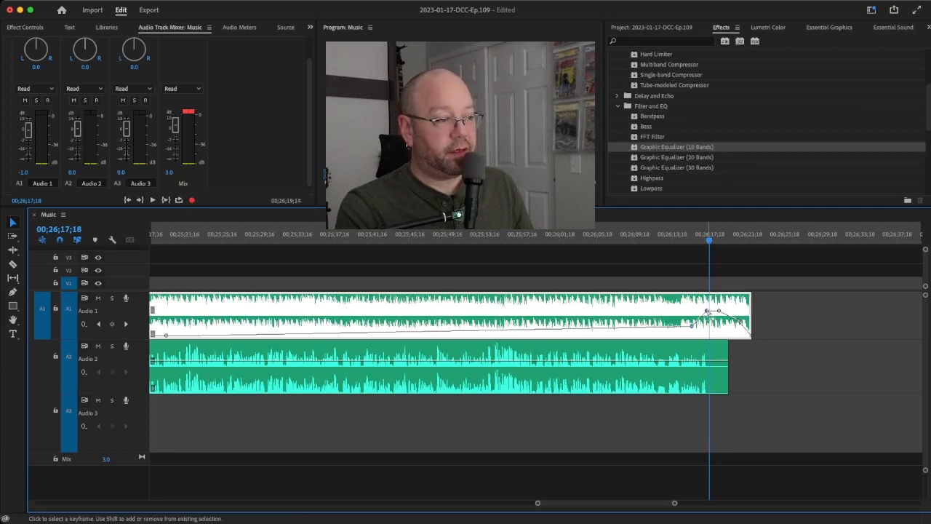
Move the closing music's two peak keyframes about one second later and replay the approach to the final swell.
mouse_move(706, 312)
left_mouse_down()
mouse_move(726, 312)
mouse_move(717, 311)
left_mouse_up()
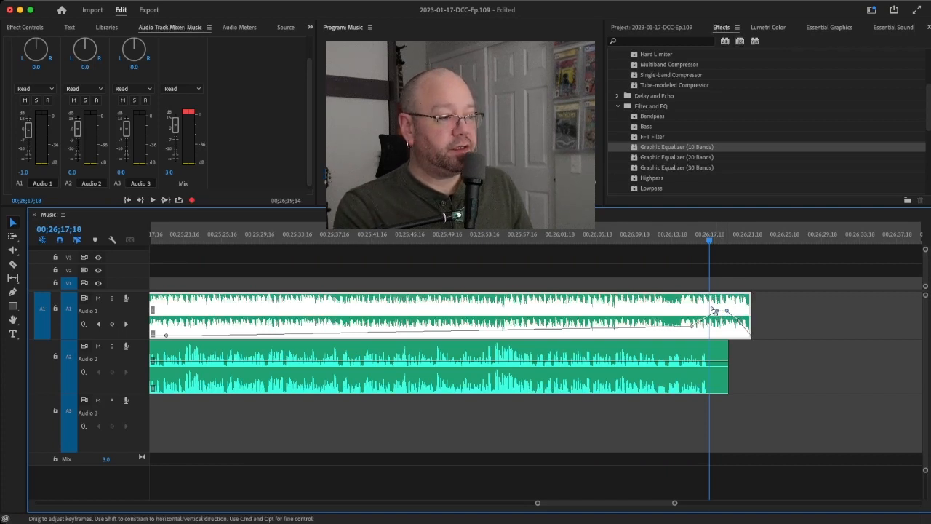
left_click(622, 241)
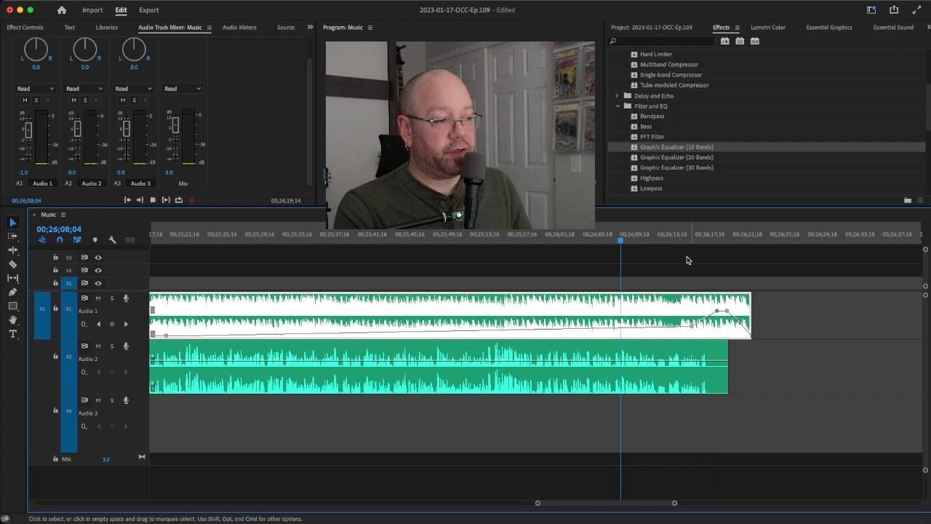
key("space")
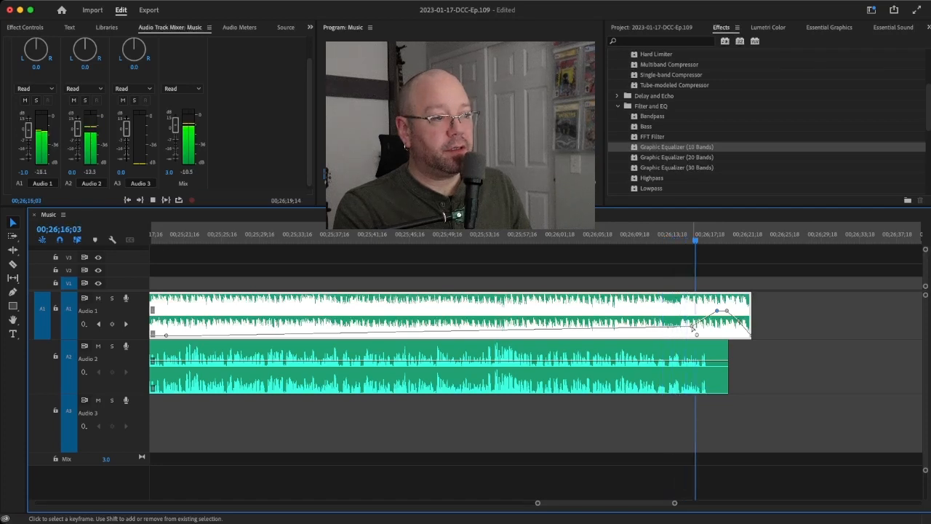
key("space")
Move the keyframe before the closing music's final swell about one second later and lower it slightly.
scroll(688, 328, "right", 2)
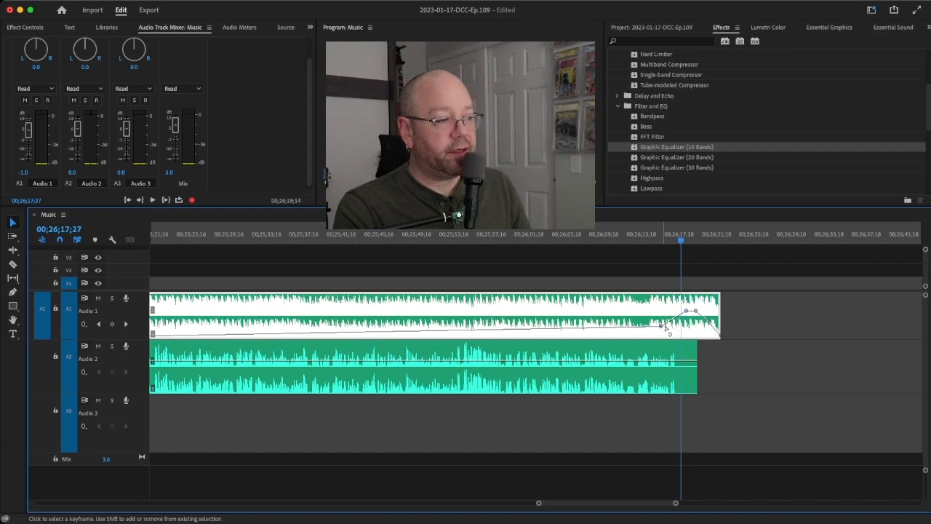
left_click(664, 325)
left_click_drag(670, 325, 671, 327)
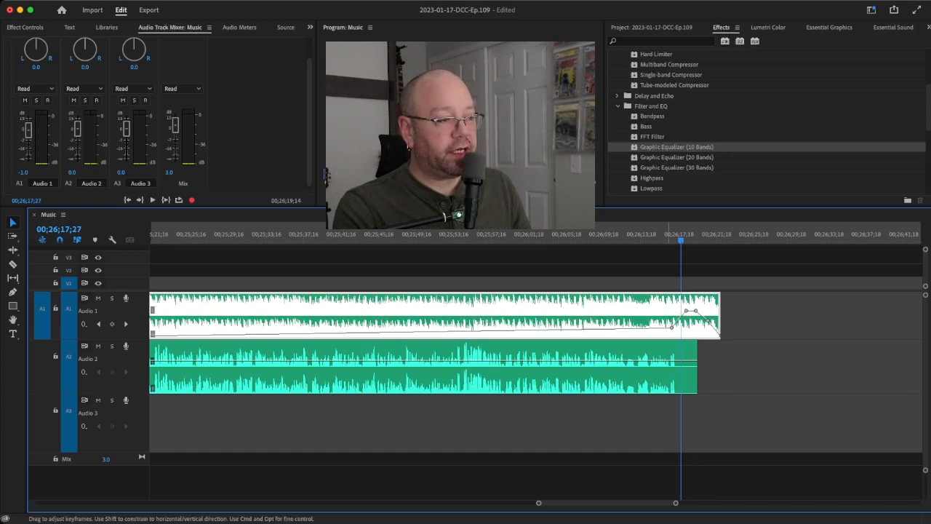
Play the closing music's final swell from about 00;26;10;10 to the end, and replay it from closer to the swell.
left_click(611, 242)
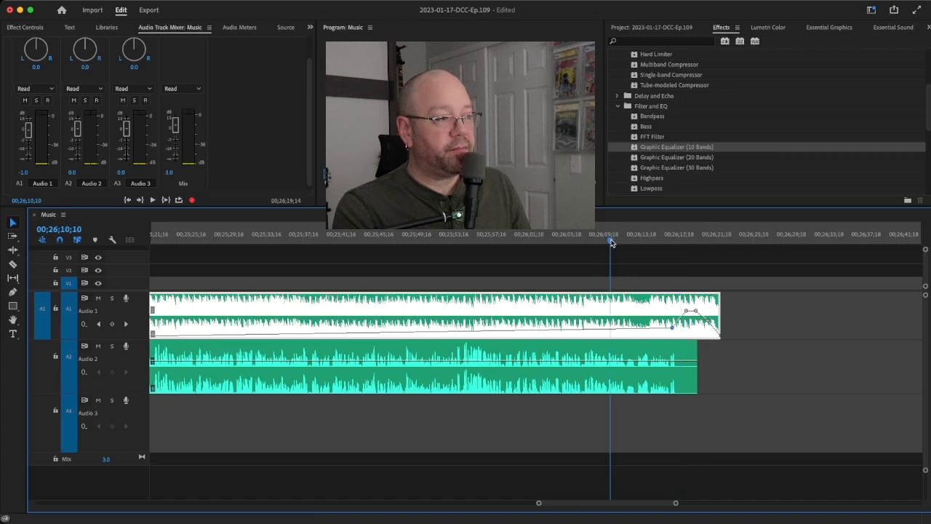
key("space")
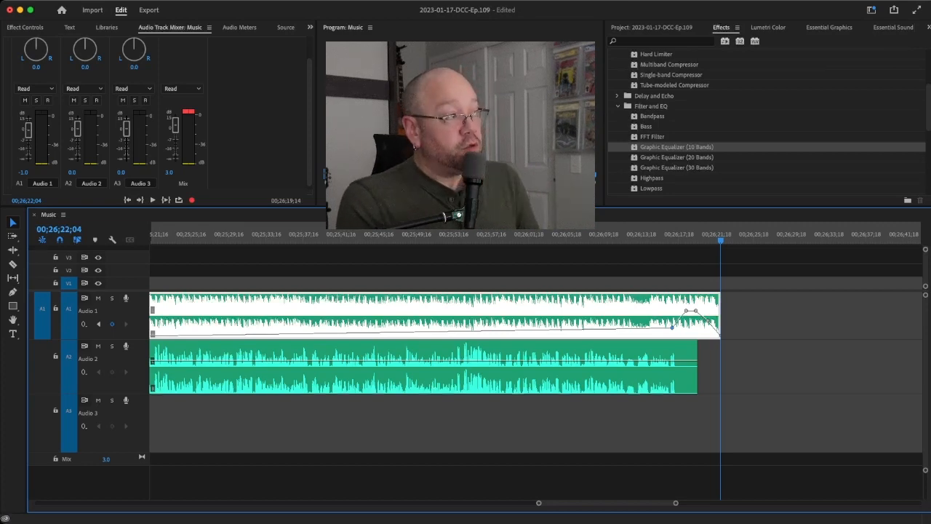
left_click(634, 242)
key("space")
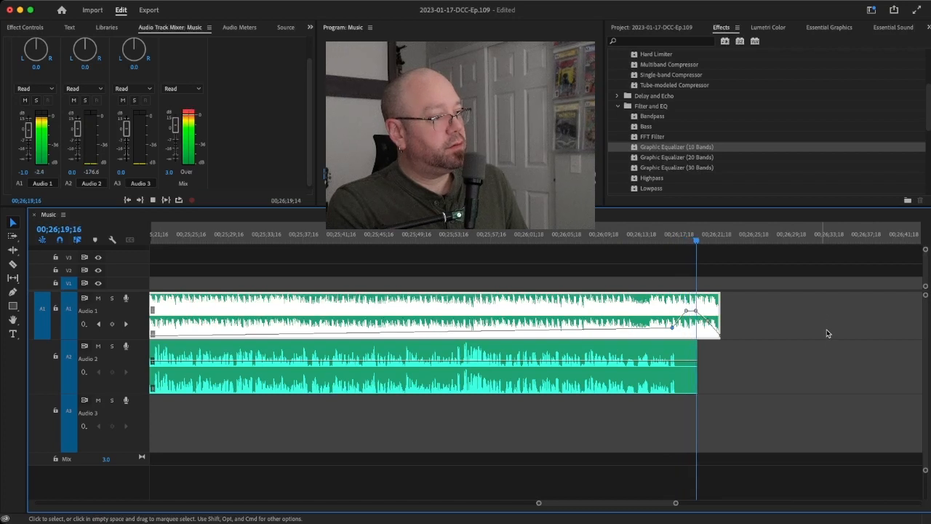
key("space")
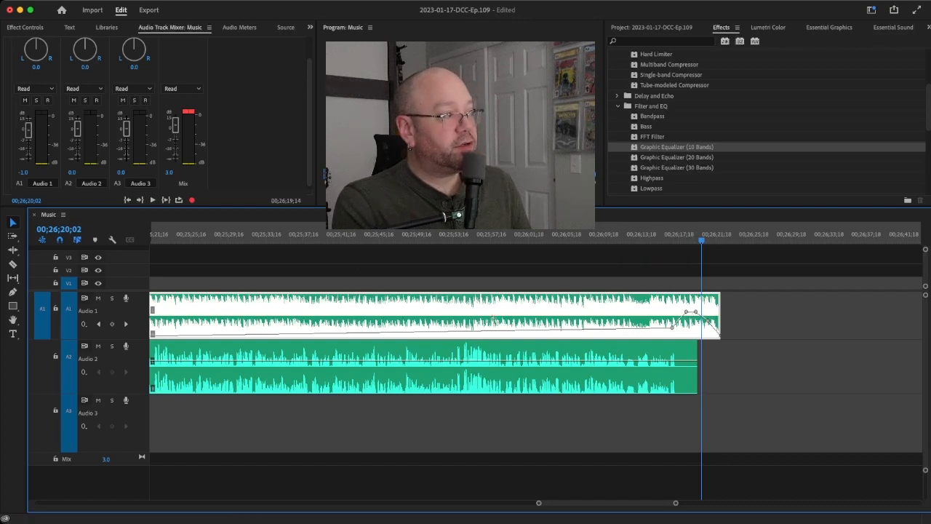
Replay the ending from 00;26;10;05 through the music's fade-out and save the project.
left_click(610, 245)
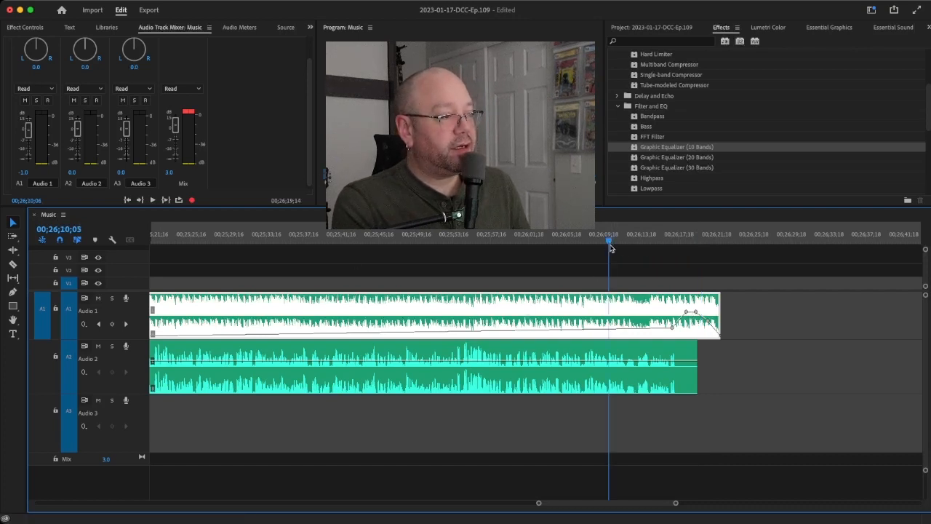
key("space")
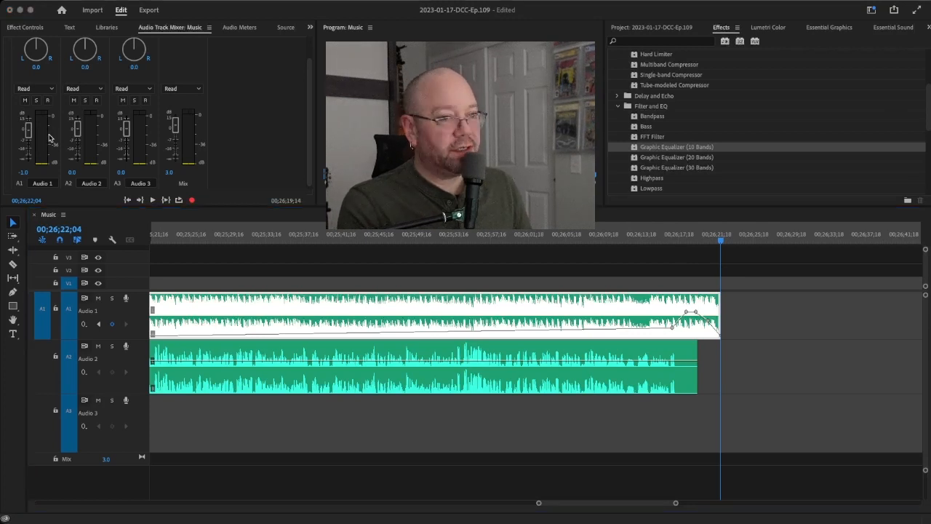
key("super+s")
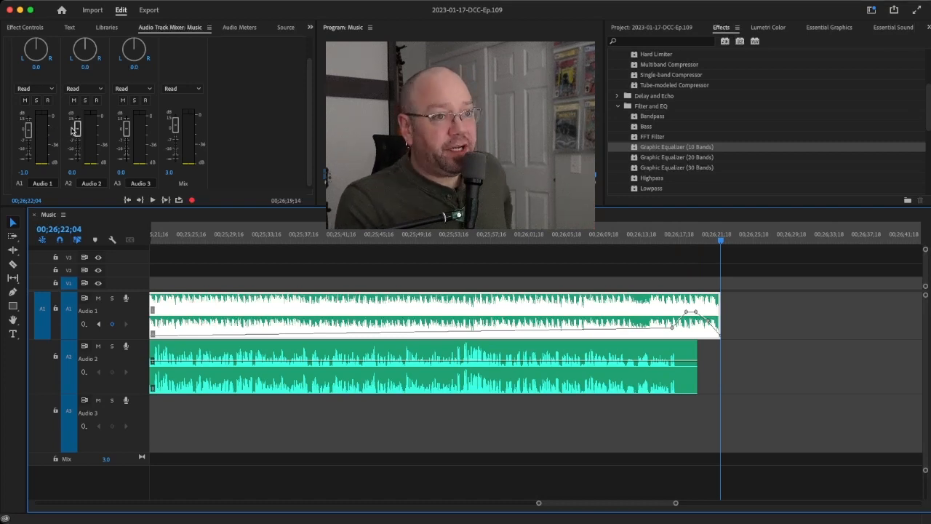
Deselect the closing music clip with the whole episode in view, and open the sequence's MP3 export settings.
left_click_drag(539, 503, 39, 507)
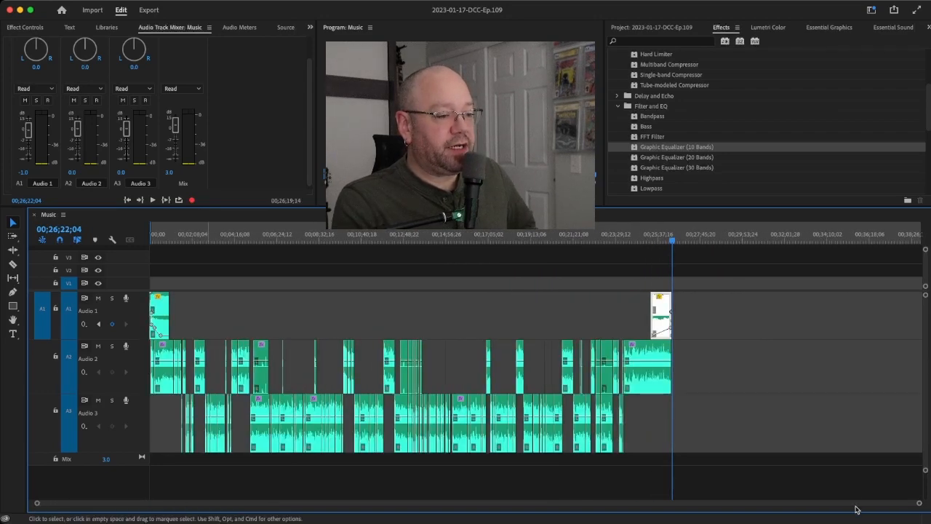
left_click_drag(920, 505, 885, 505)
scroll(770, 466, "up", 2)
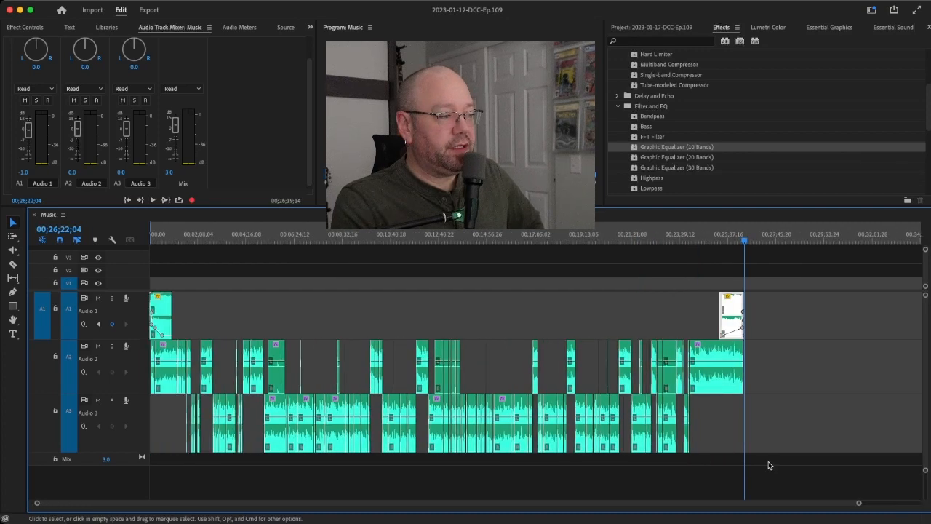
left_click(513, 301)
left_click(593, 472)
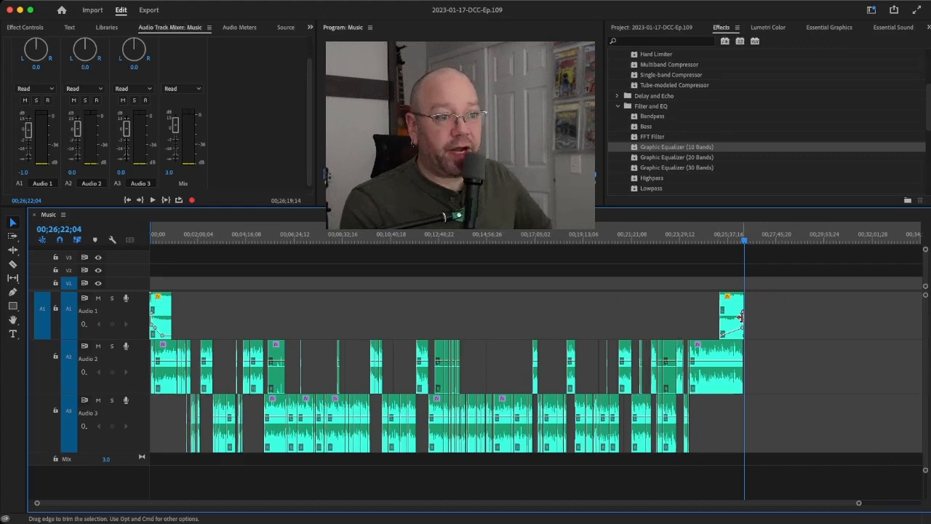
left_click(148, 10)
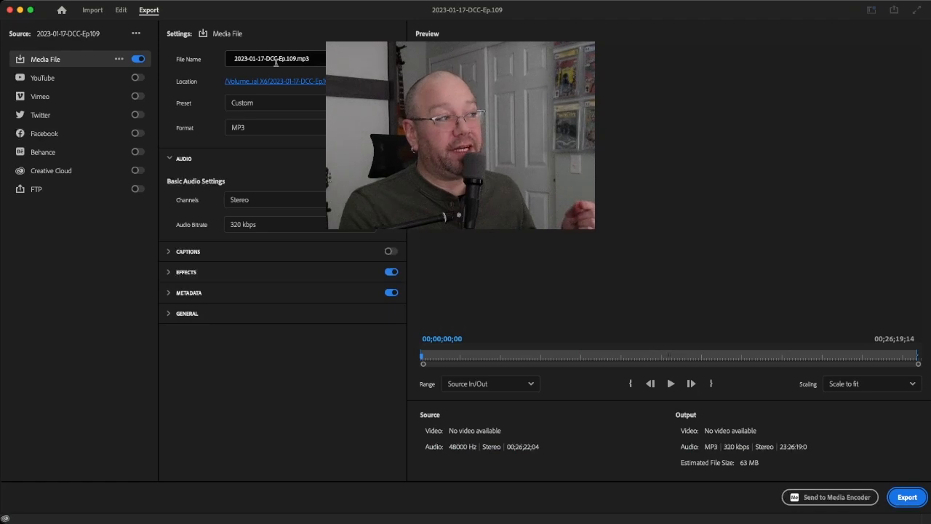
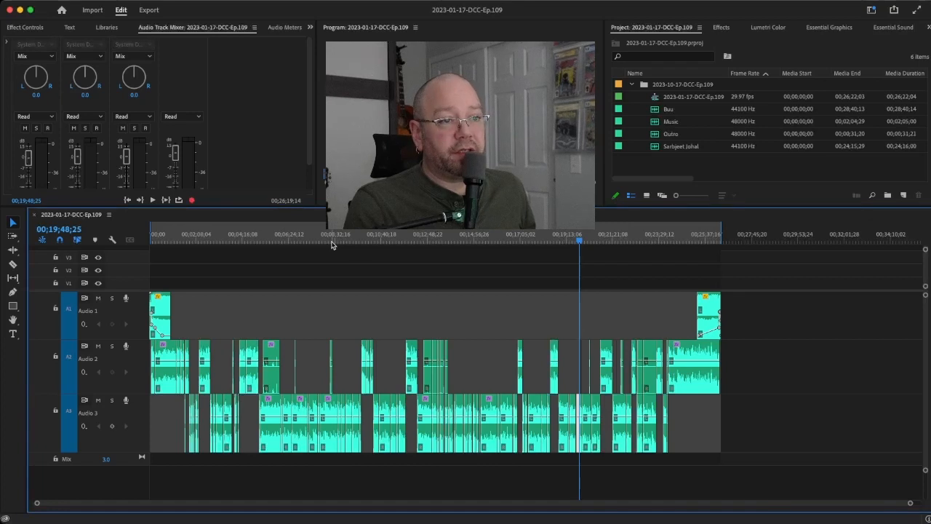
left_click(302, 237)
left_click(304, 240)
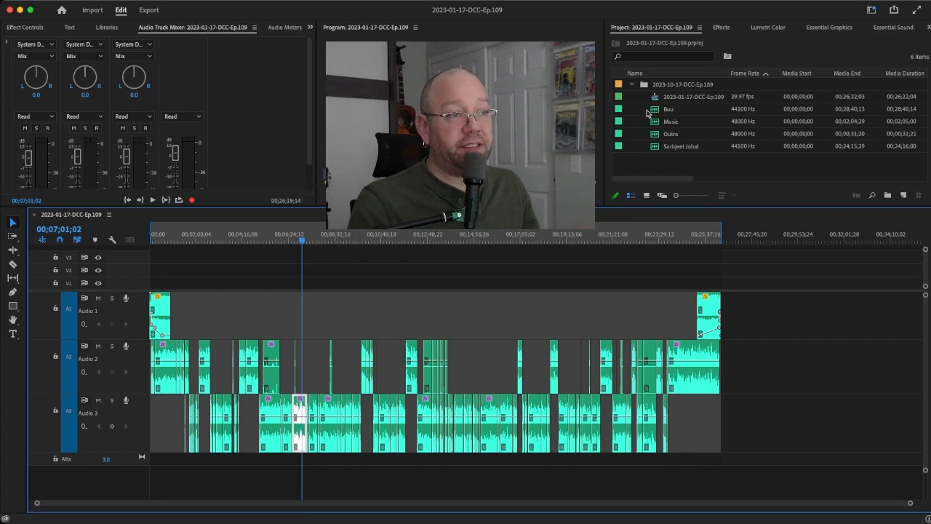
left_click(868, 61)
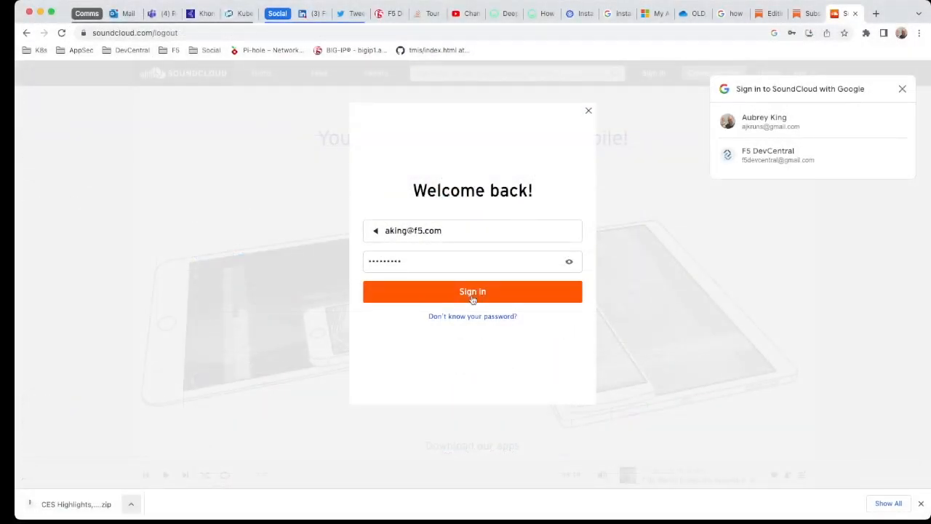
Switch to SoundCloud in the browser, sign in with the filled-in credentials and open the track upload page.
left_click(472, 291)
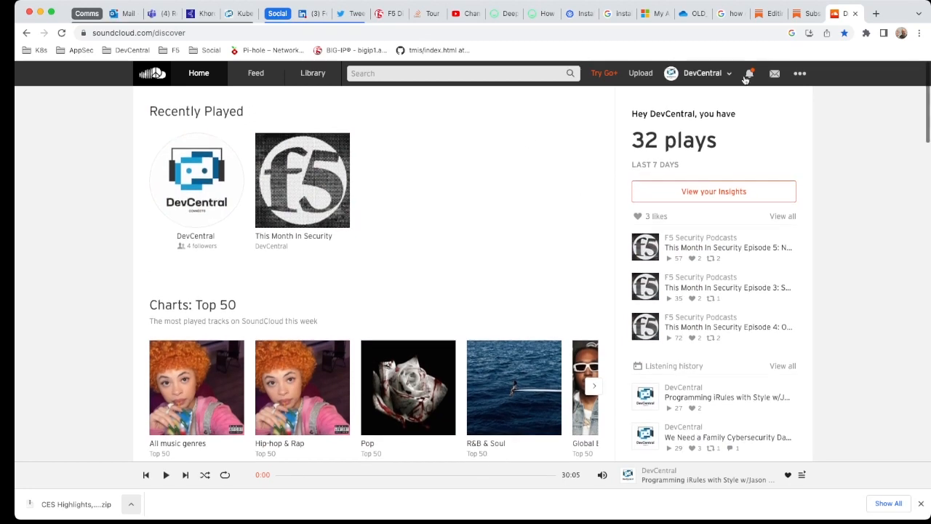
left_click(716, 74)
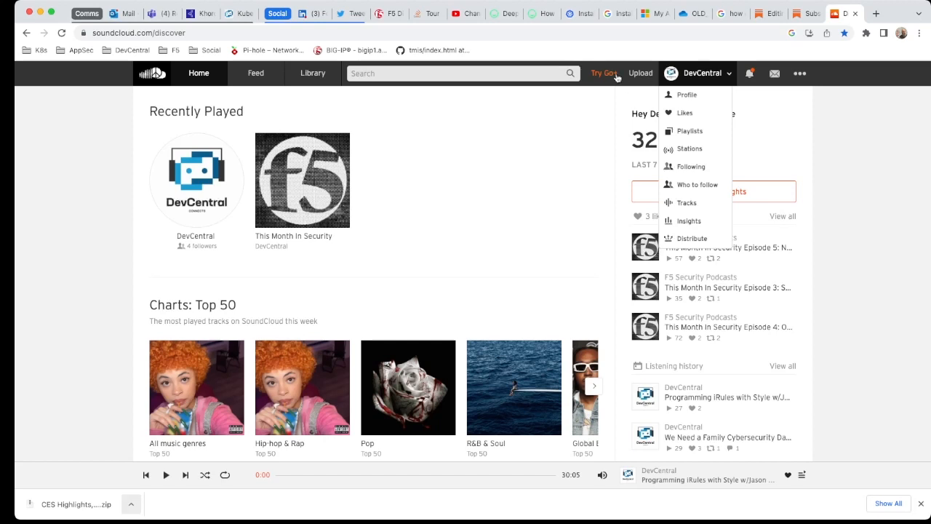
left_click(640, 73)
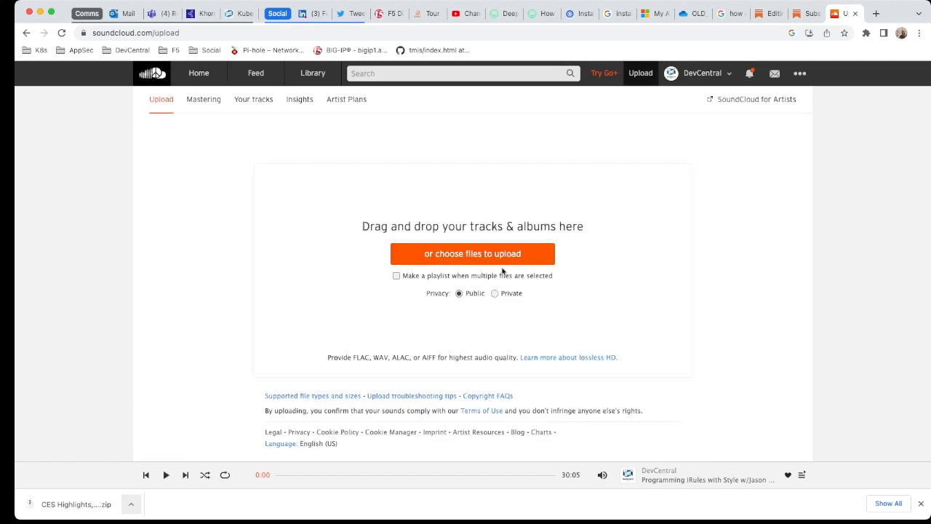
Choose 2023-01-17-DCC-Ep.109.mp3 as the file to upload as a public track.
left_click(482, 259)
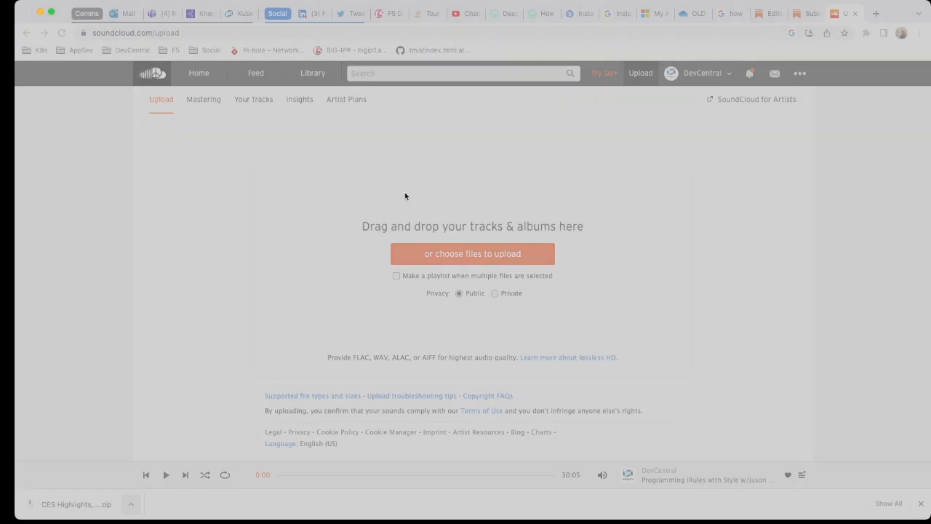
left_click_drag(405, 196, 737, 219)
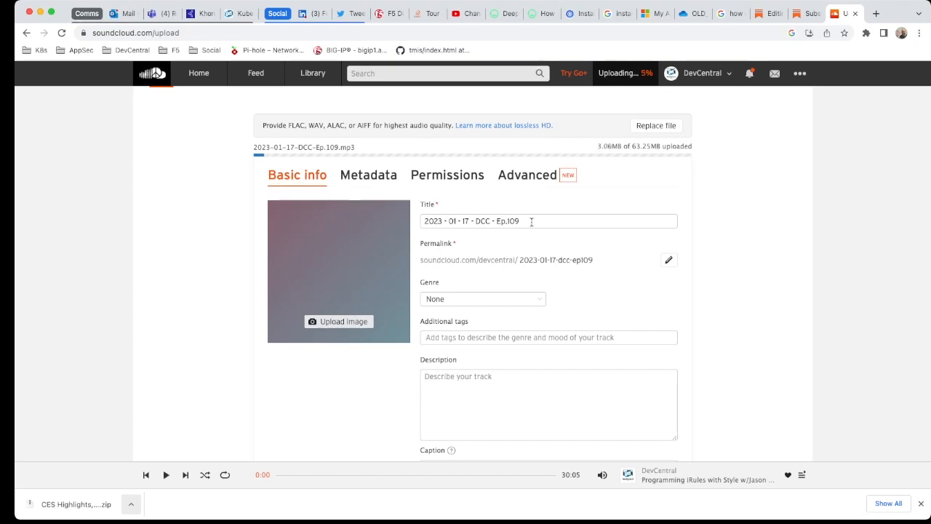
scroll(531, 222, "up", 1)
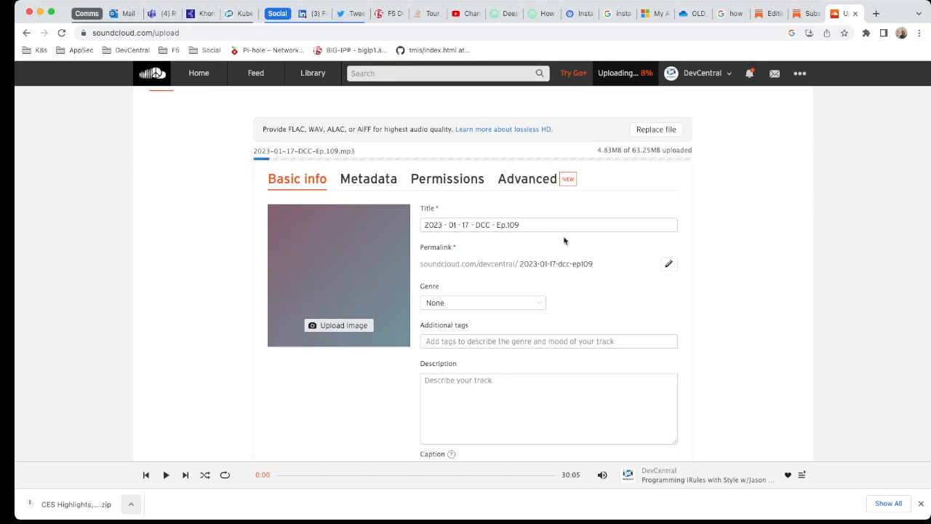
Add the DevCentral Connects logo as the track artwork and set the genre to Technology.
left_click(347, 327)
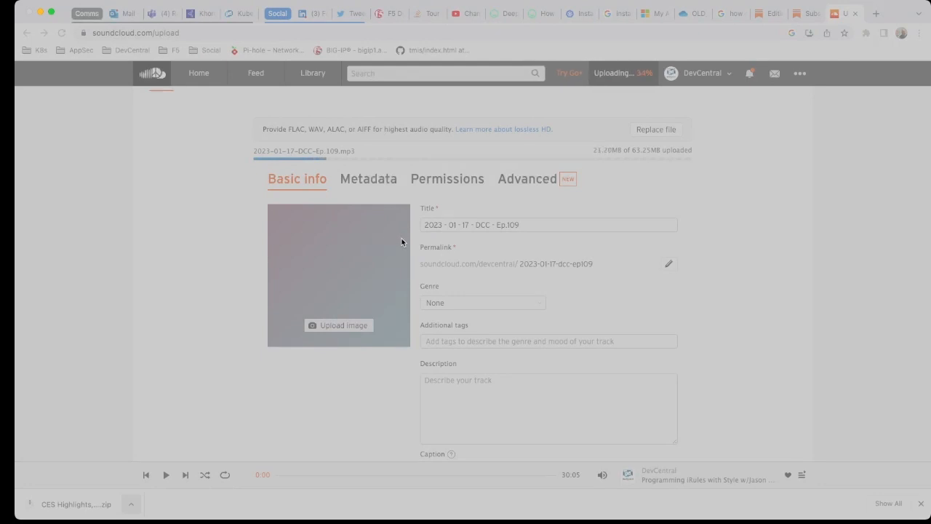
key("Return")
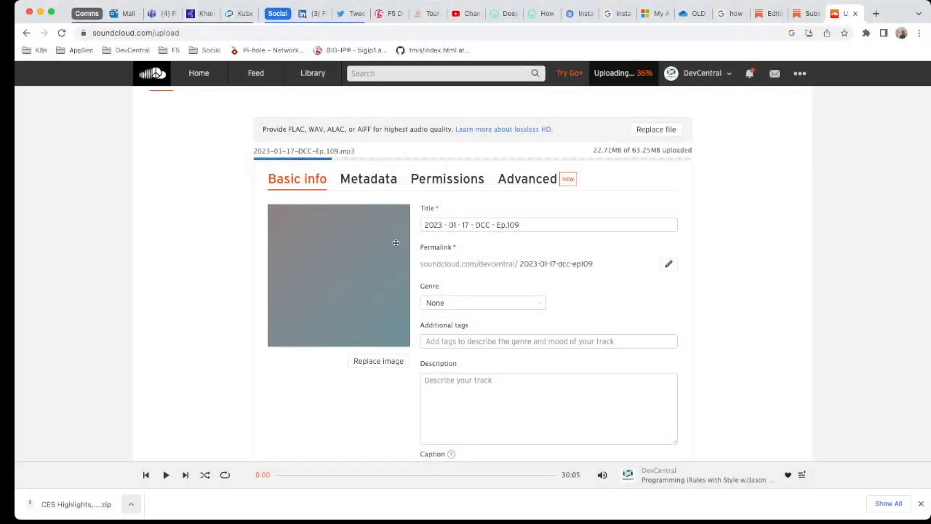
left_click(530, 303)
scroll(503, 342, "down", 10)
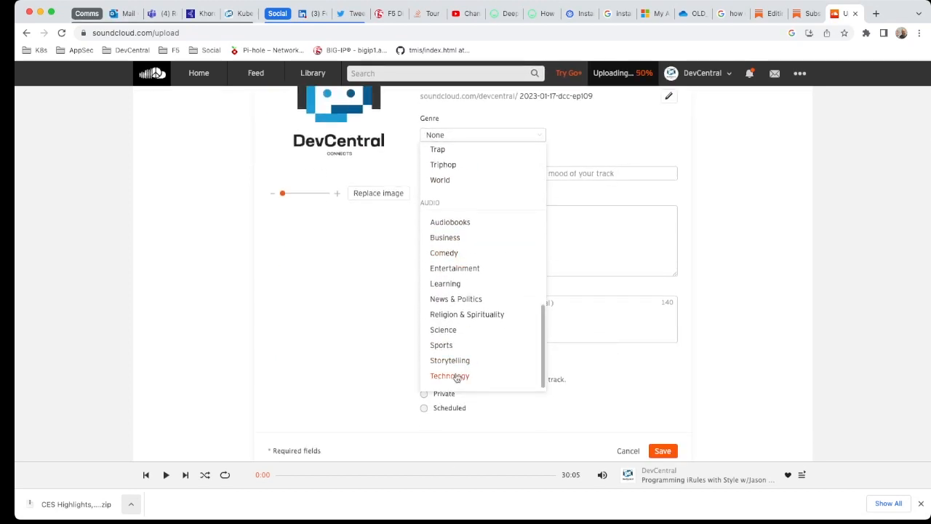
left_click(457, 380)
Enter "#f5 #devcentral #f5 devcentral" as the track's additional tags.
left_click(470, 175)
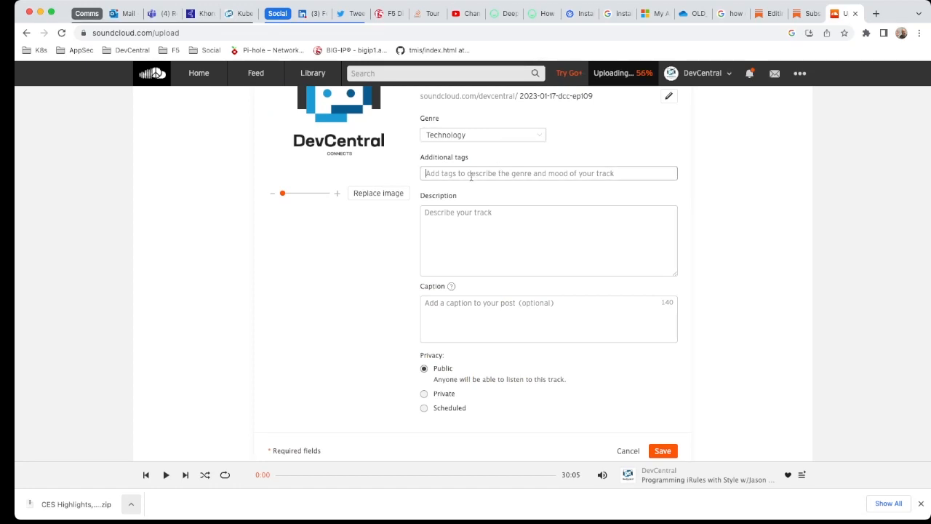
type("#f5")
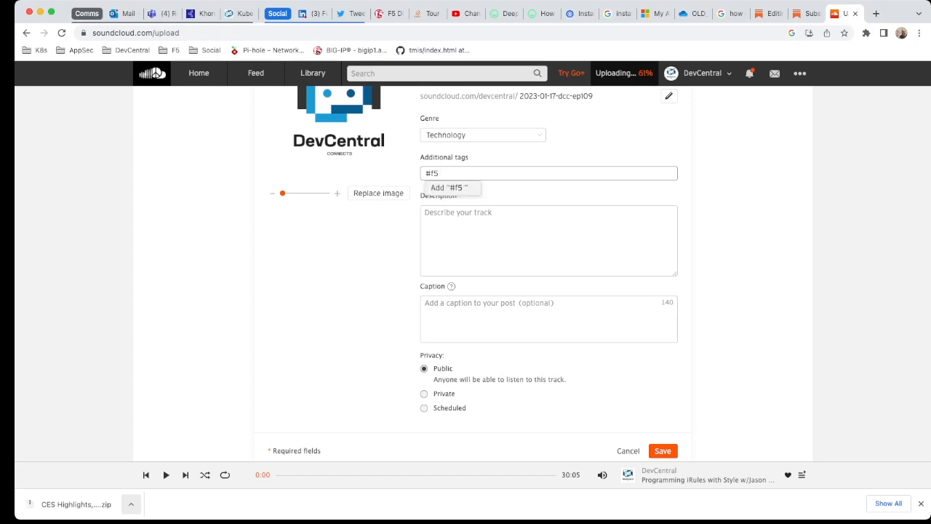
type(" #devcent")
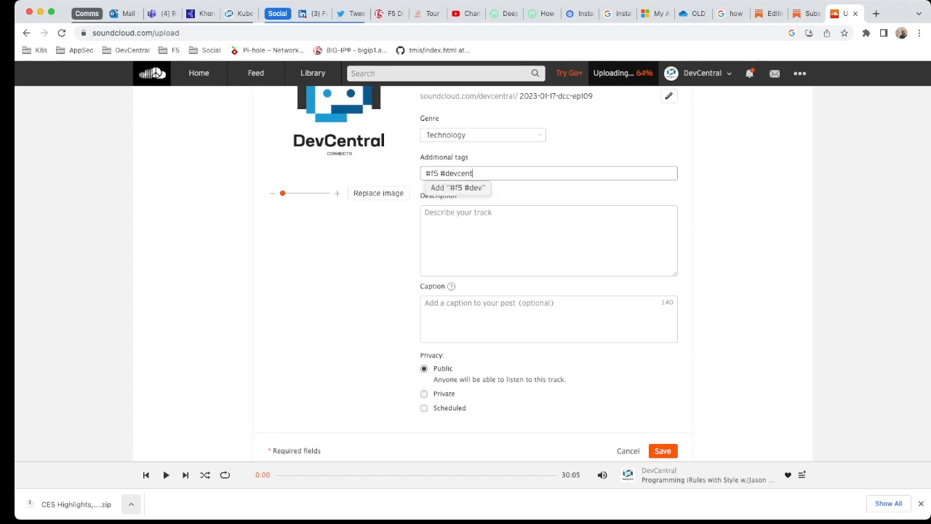
type("ral ")
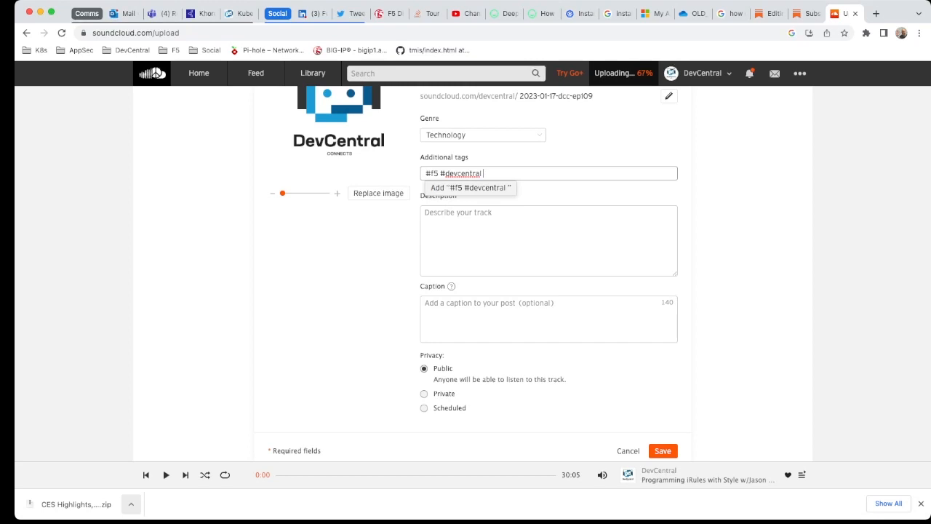
type("#f5 devcen")
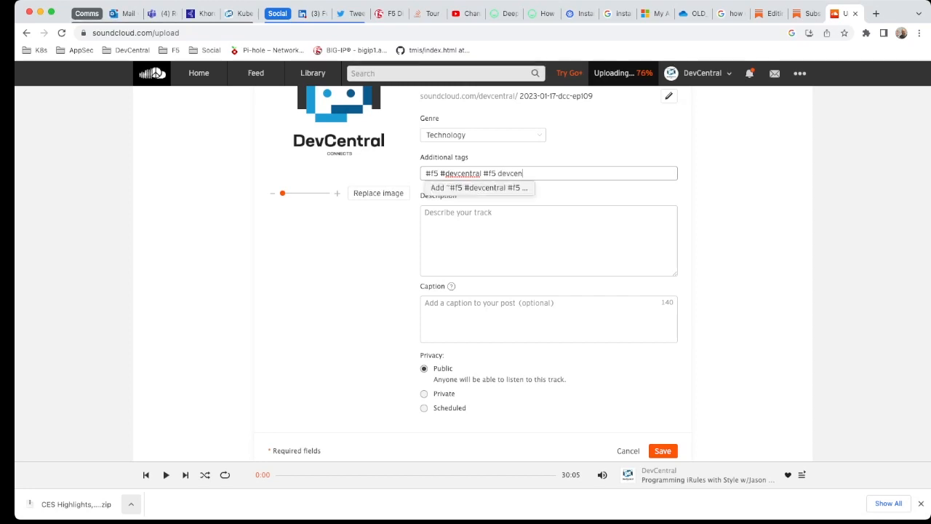
type("tral")
Switch to YouTube Studio and open the details of the Episode 109 live replay from the channel's live content.
left_click(596, 255)
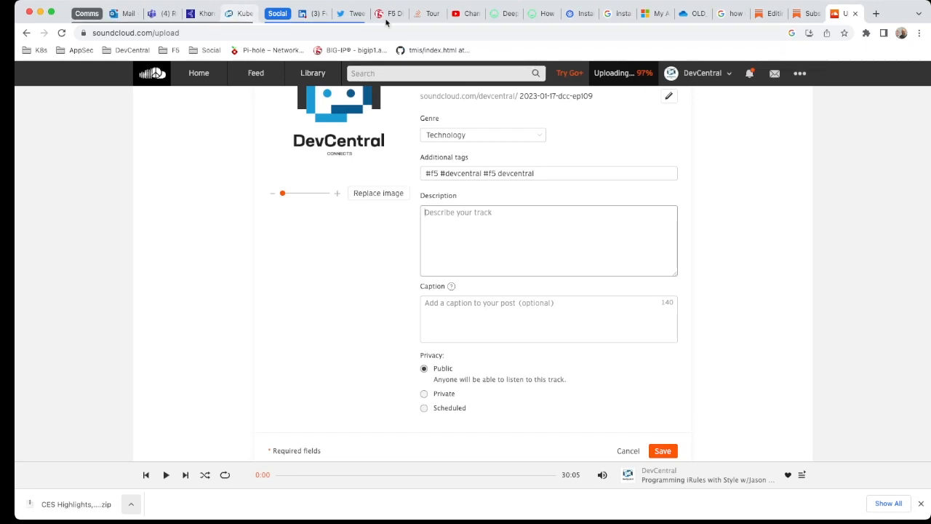
left_click(471, 16)
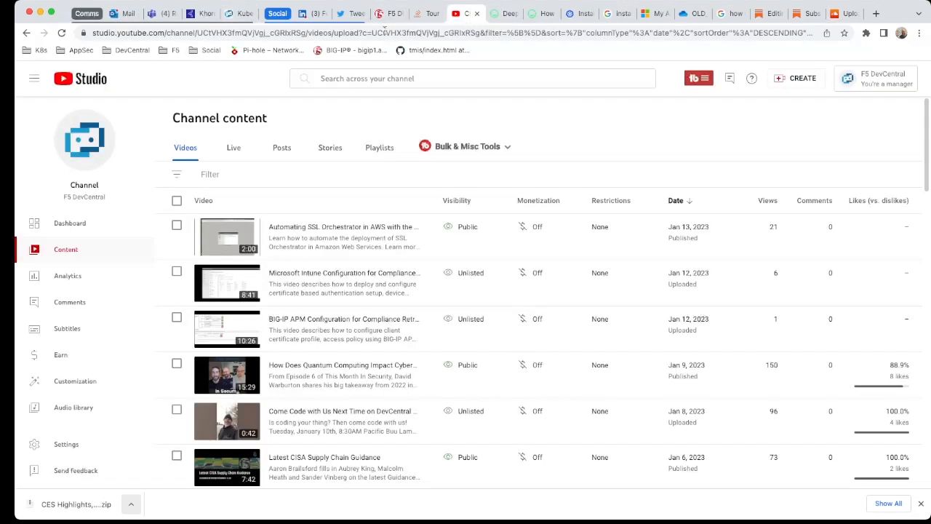
left_click(233, 148)
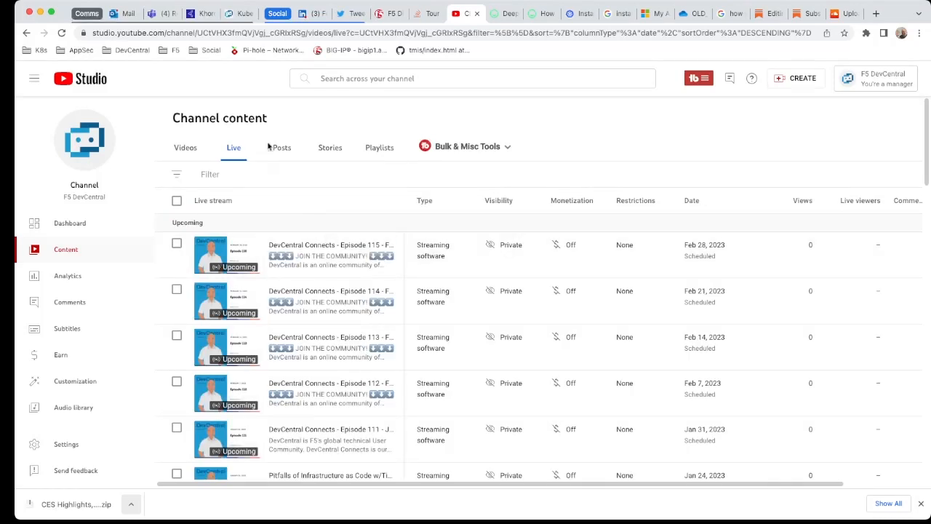
scroll(338, 255, "down", 5)
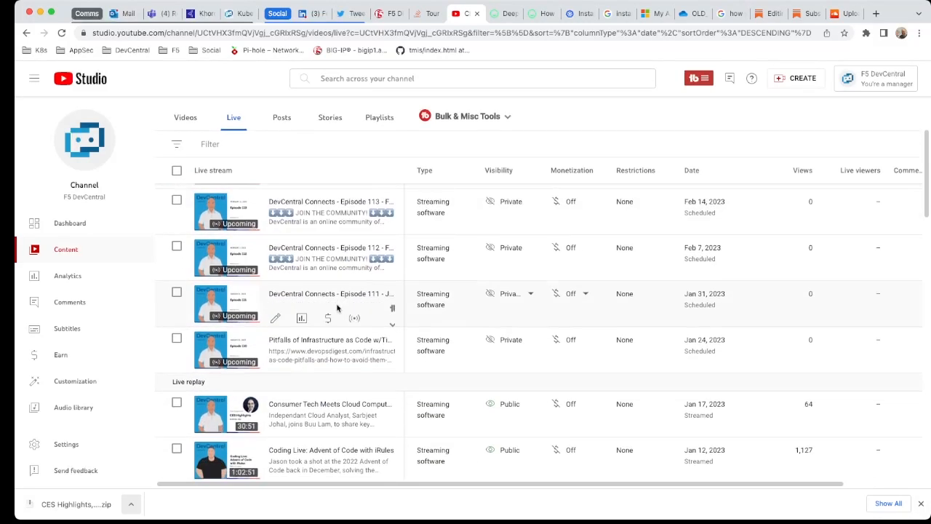
scroll(335, 301, "down", 1)
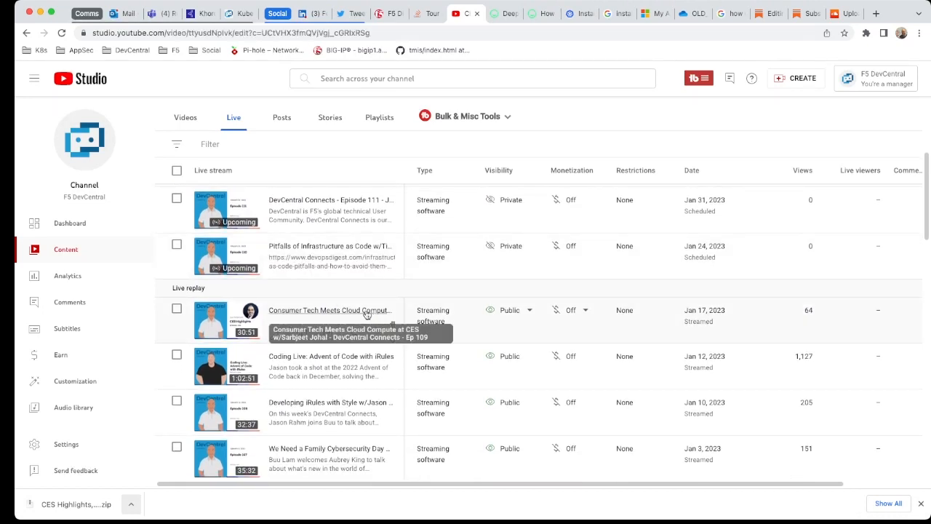
left_click(392, 308)
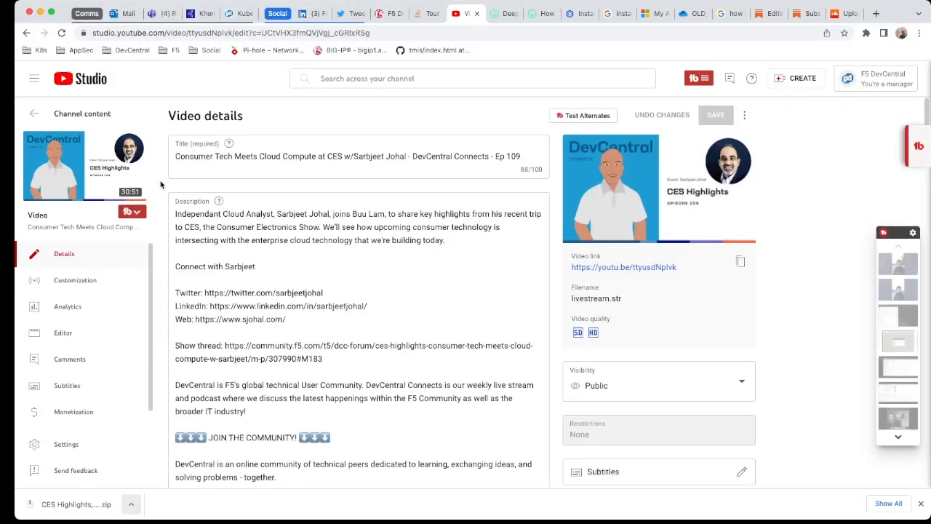
Copy the video's entire description and paste it into the SoundCloud track's description.
left_click(276, 320)
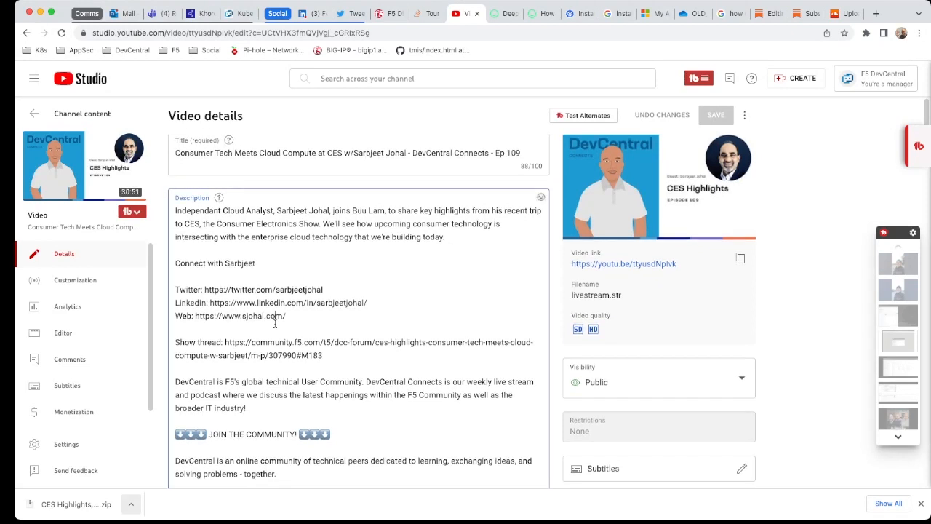
triple_click(175, 216)
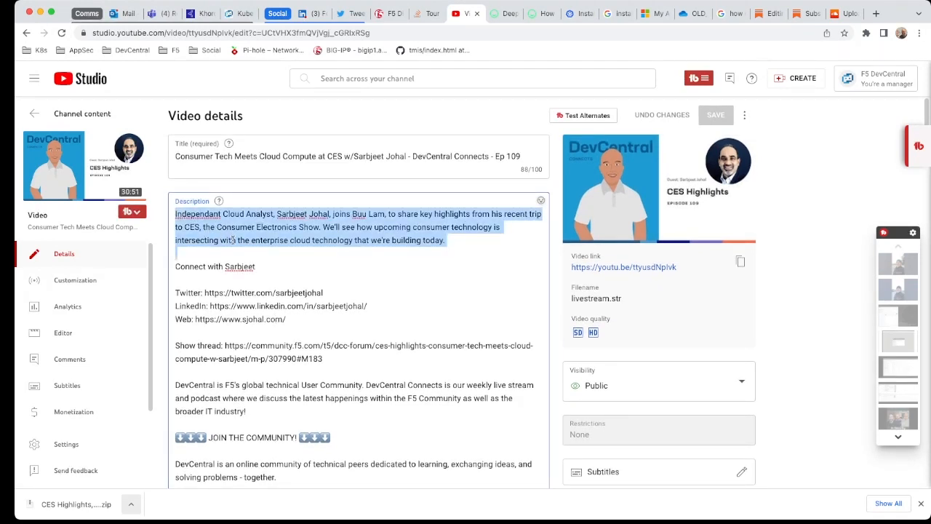
key("super+a")
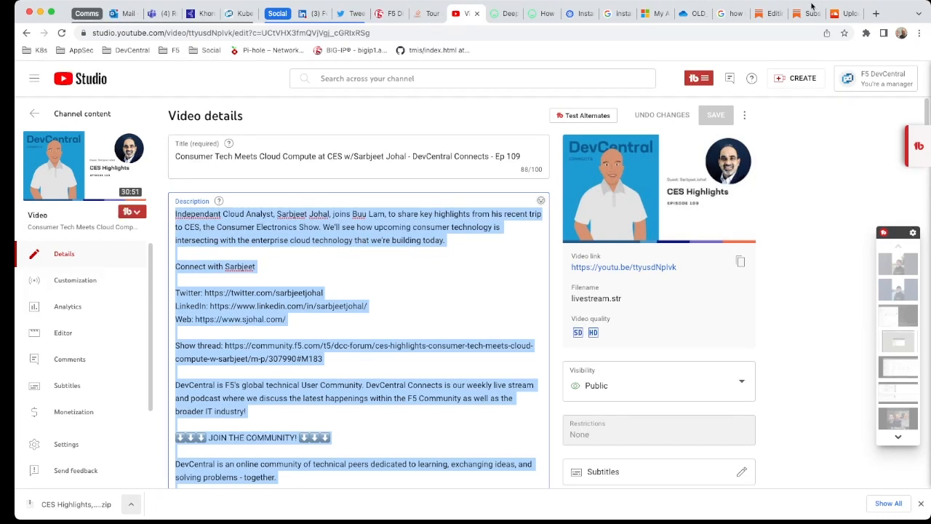
left_click(850, 14)
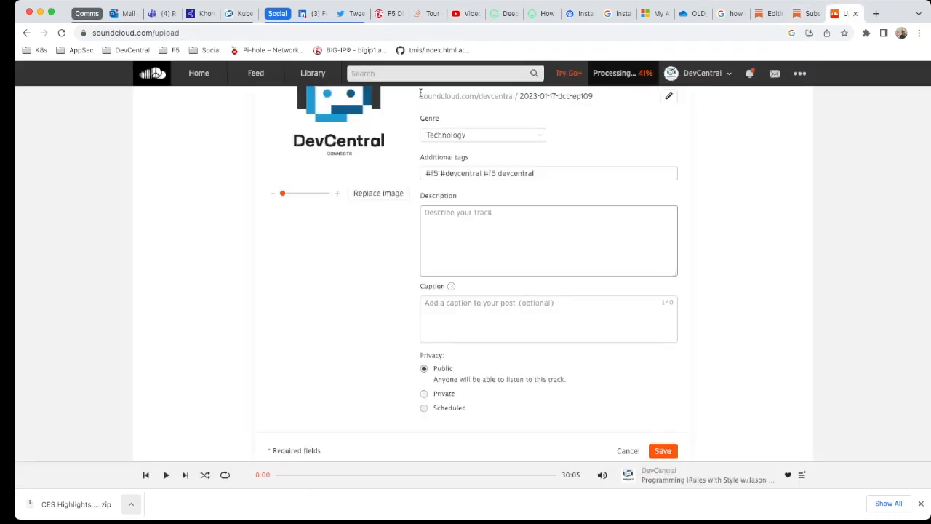
left_click(440, 228)
key("super+v")
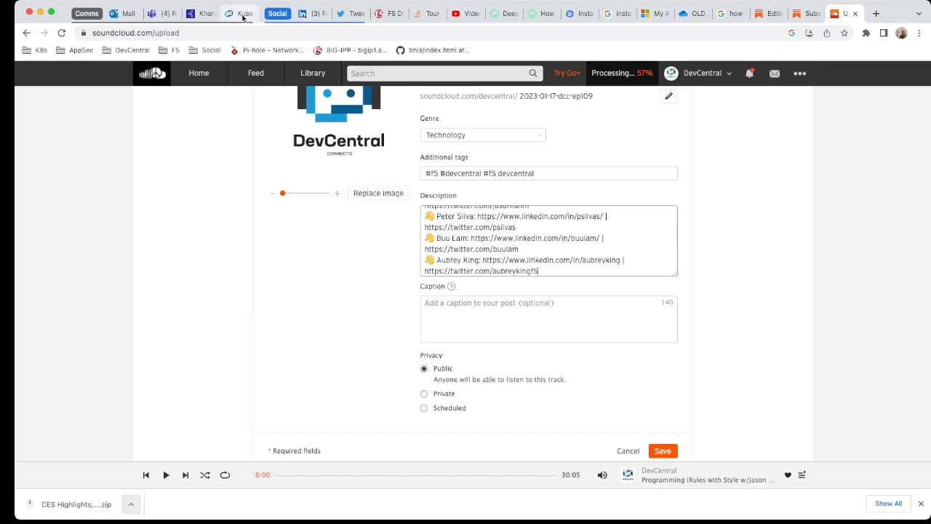
Return to the Episode 109 video details in YouTube Studio and select the full video title for copying.
left_click(465, 13)
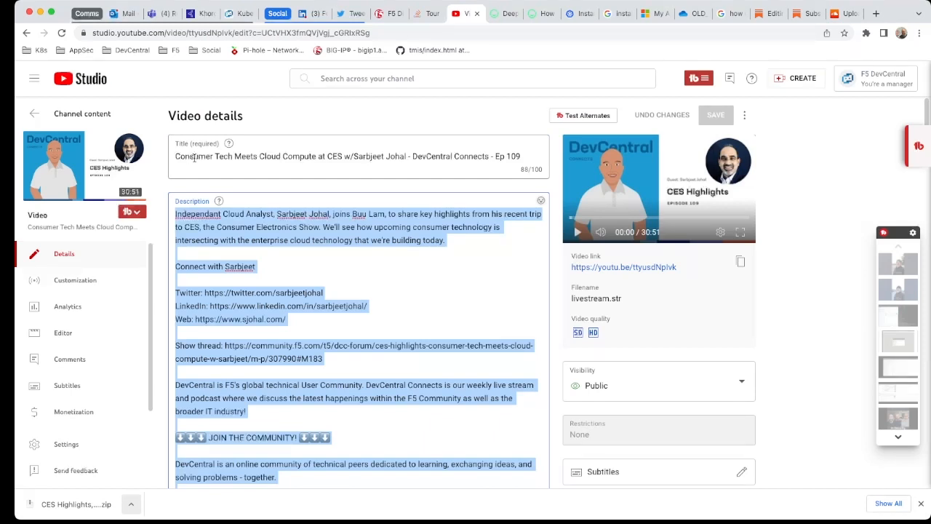
triple_click(189, 158)
left_click(176, 158)
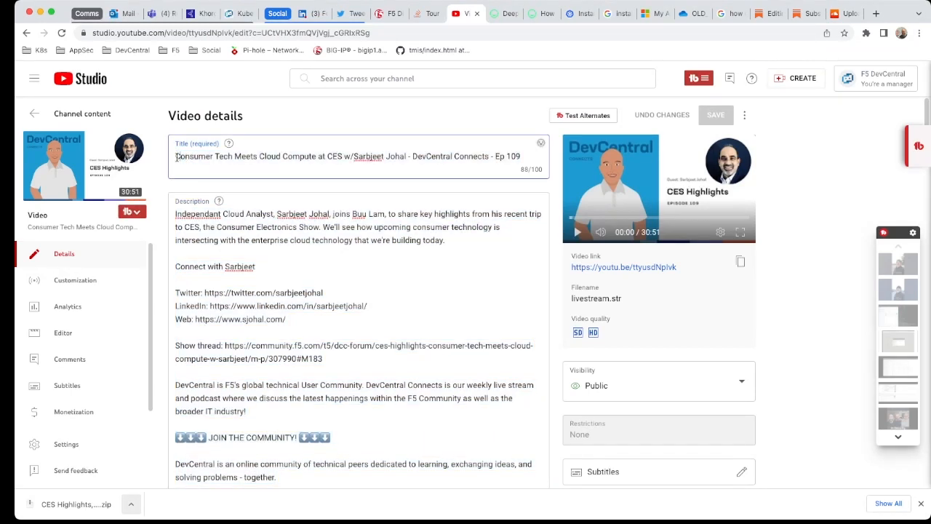
triple_click(176, 157)
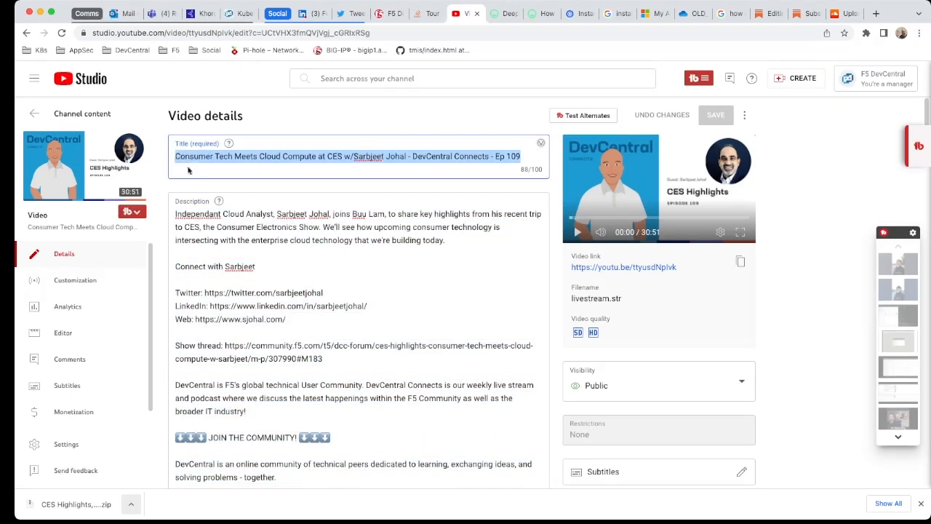